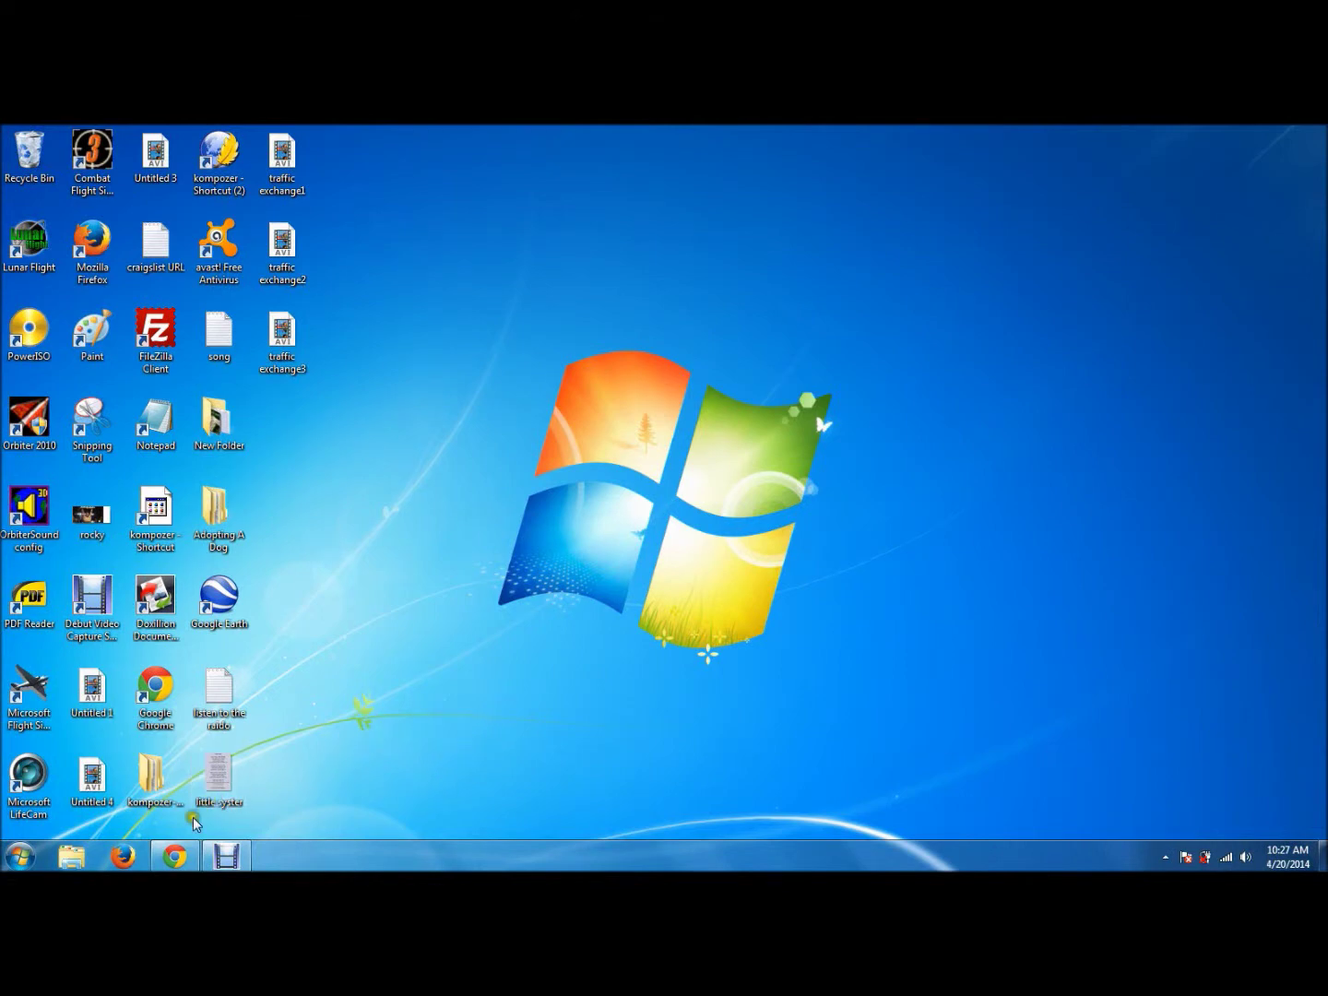
# Restore the Chrome window showing the GetResponse web form publishing page.
pyautogui.click(174, 858)
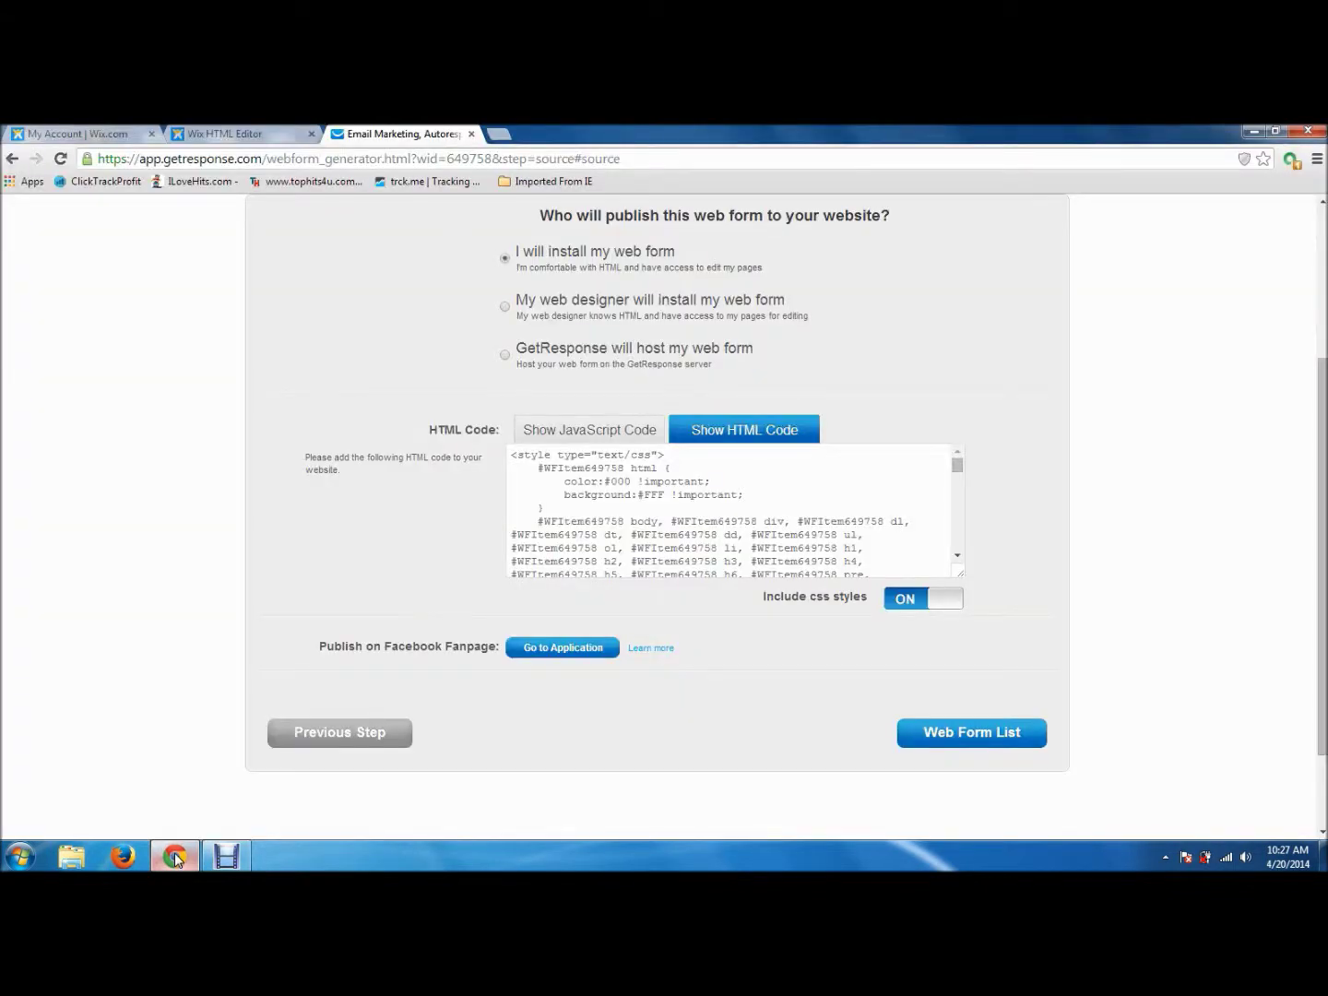
# Switch to the My Account | Wix.com tab and browse Manage My Site for the splashpage site.
pyautogui.click(111, 134)
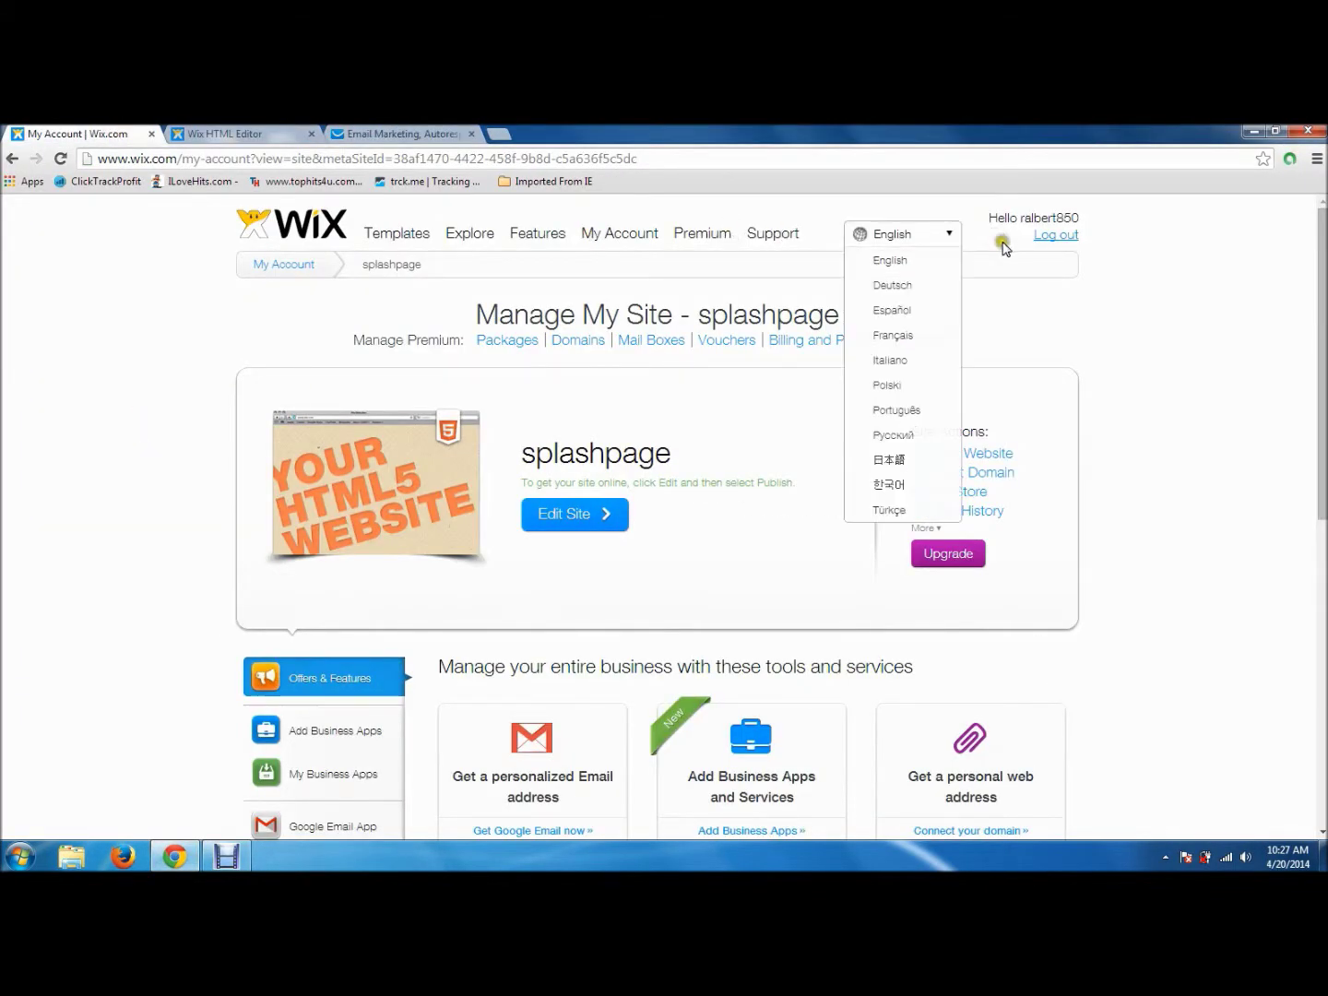
pyautogui.click(1045, 294)
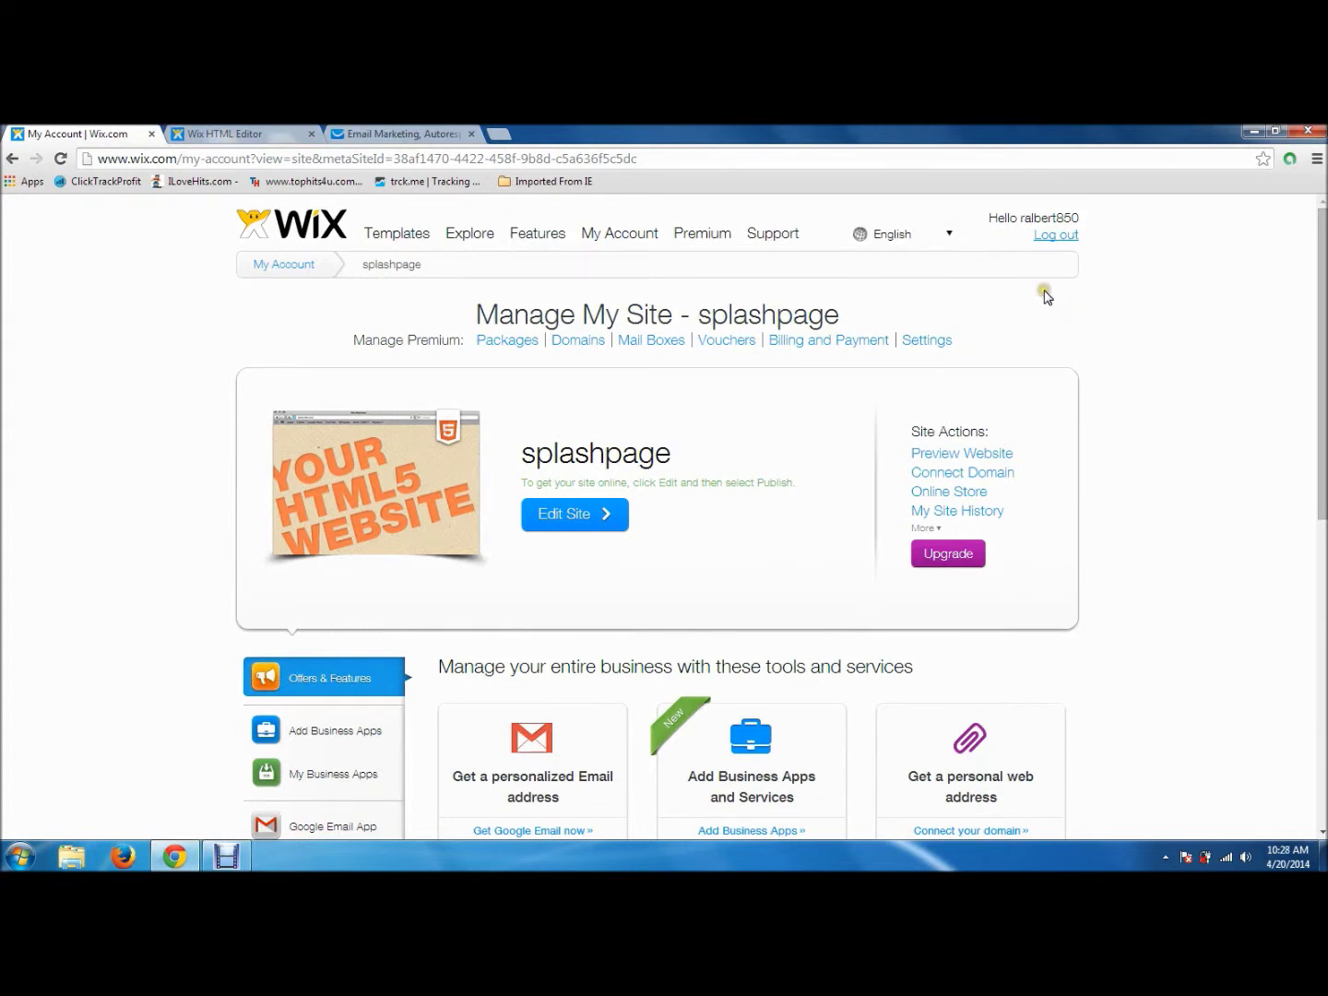
pyautogui.scroll(-3, 1067, 297)
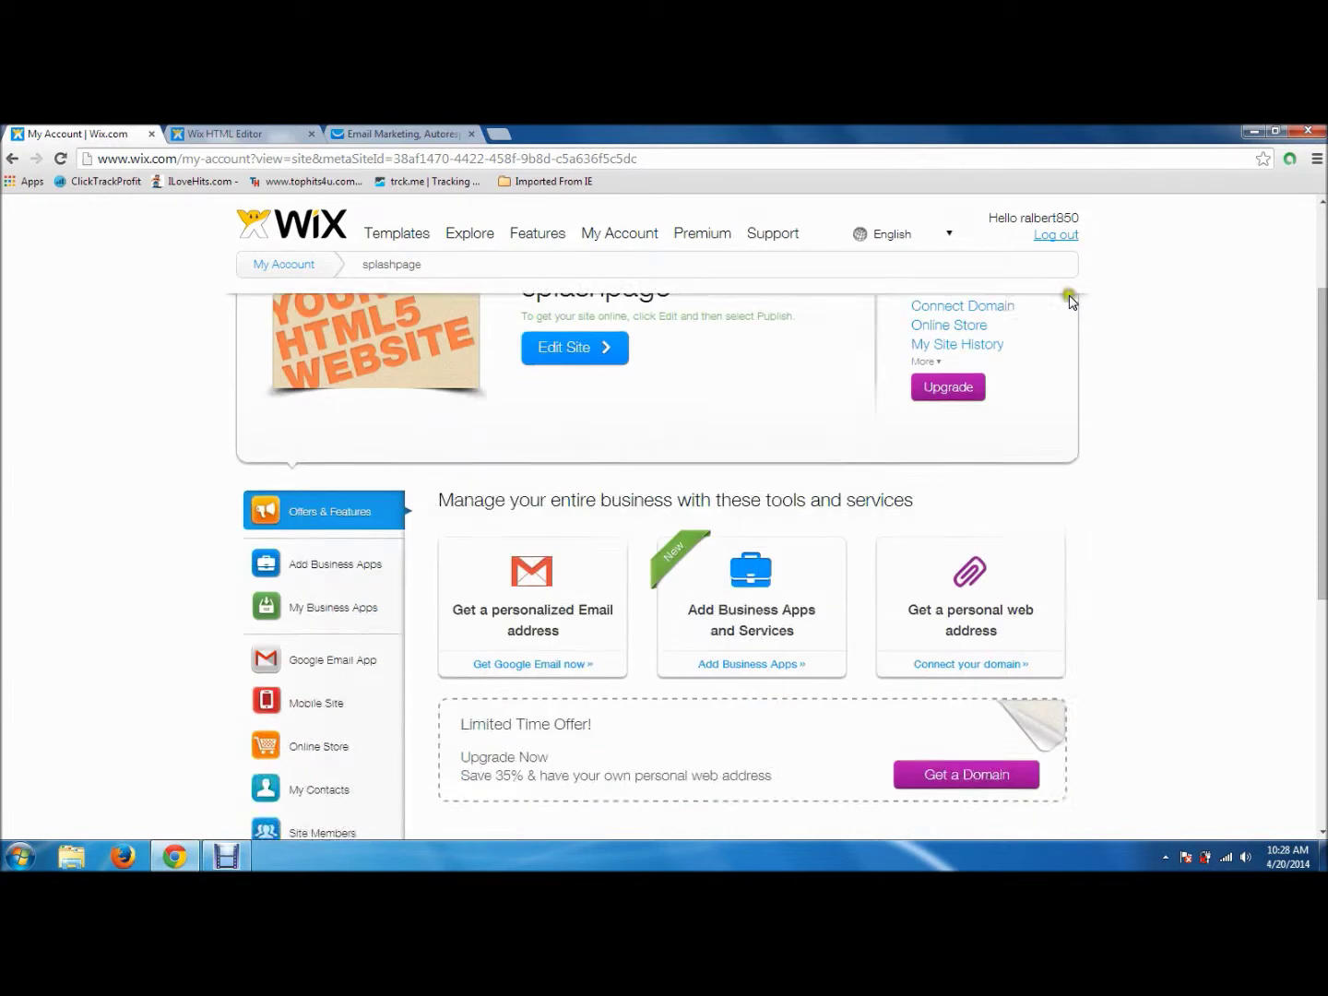
pyautogui.scroll(3, 1073, 302)
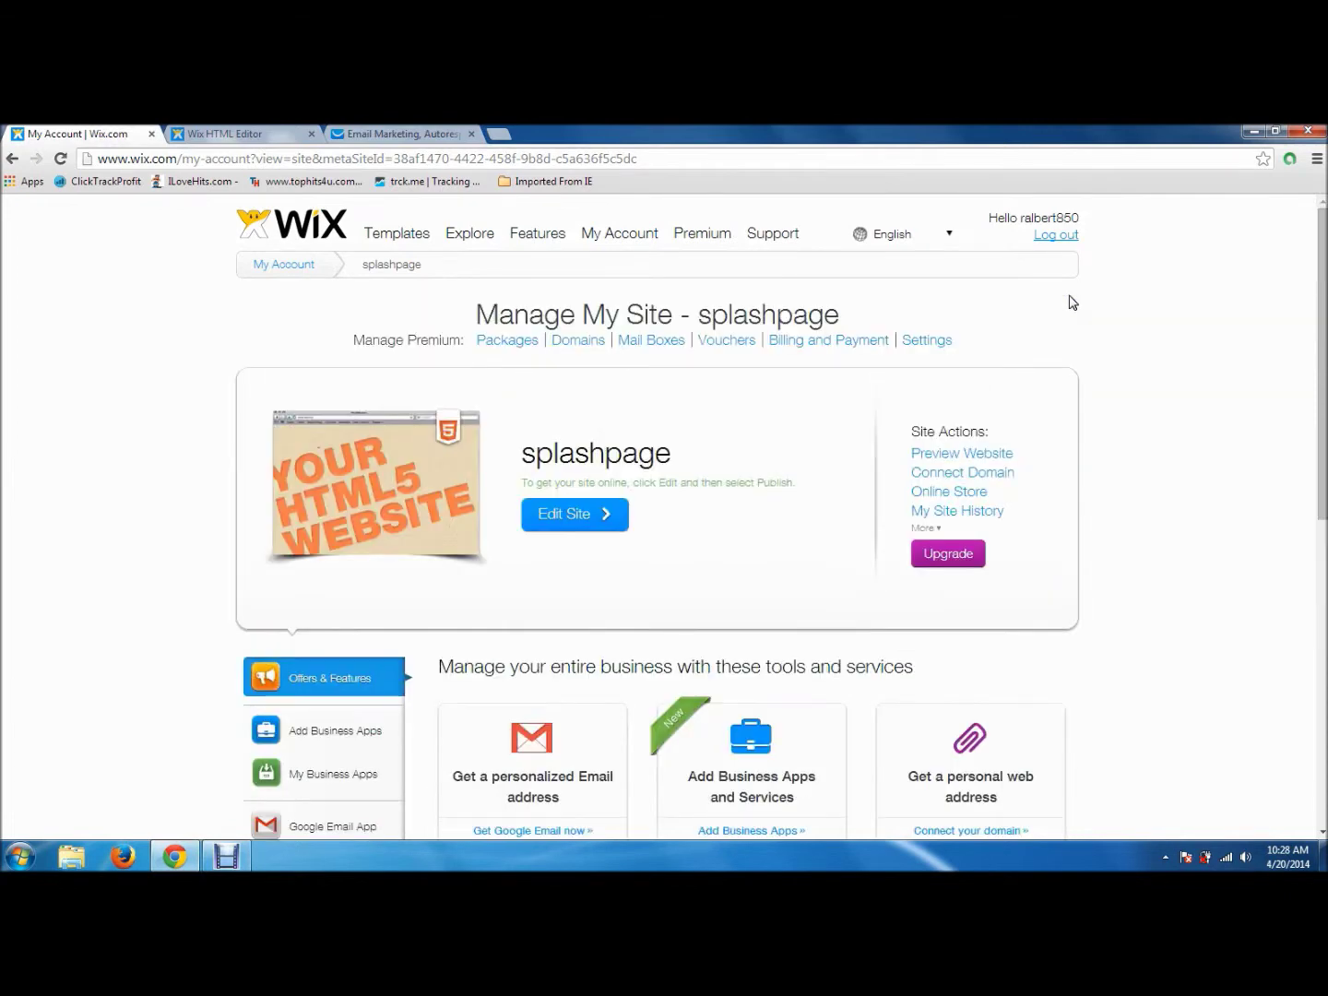
pyautogui.scroll(-8, 1070, 301)
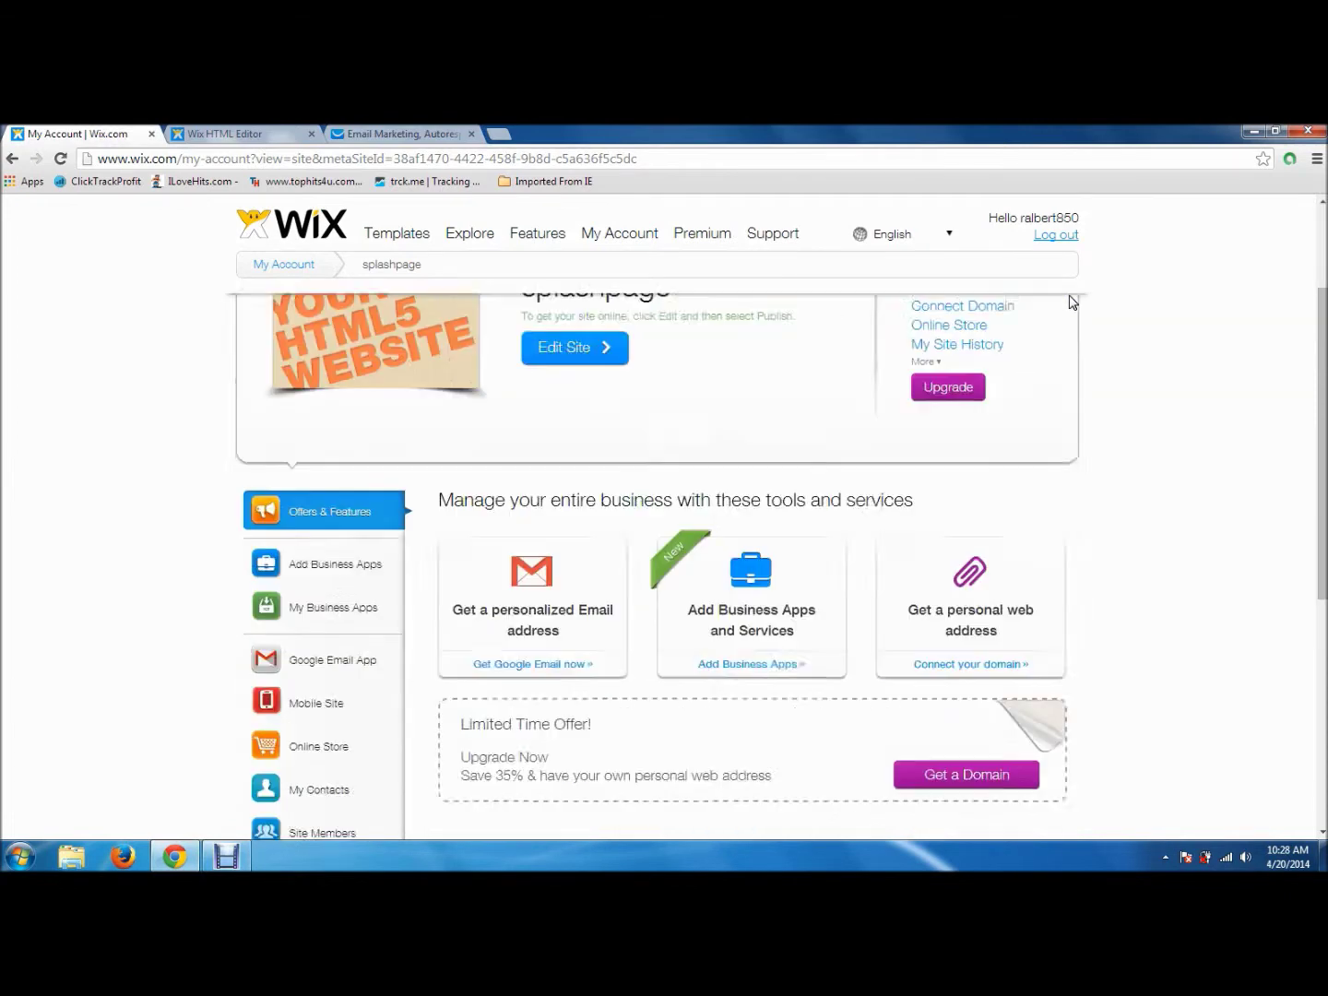
pyautogui.click(1066, 300)
pyautogui.click(153, 452)
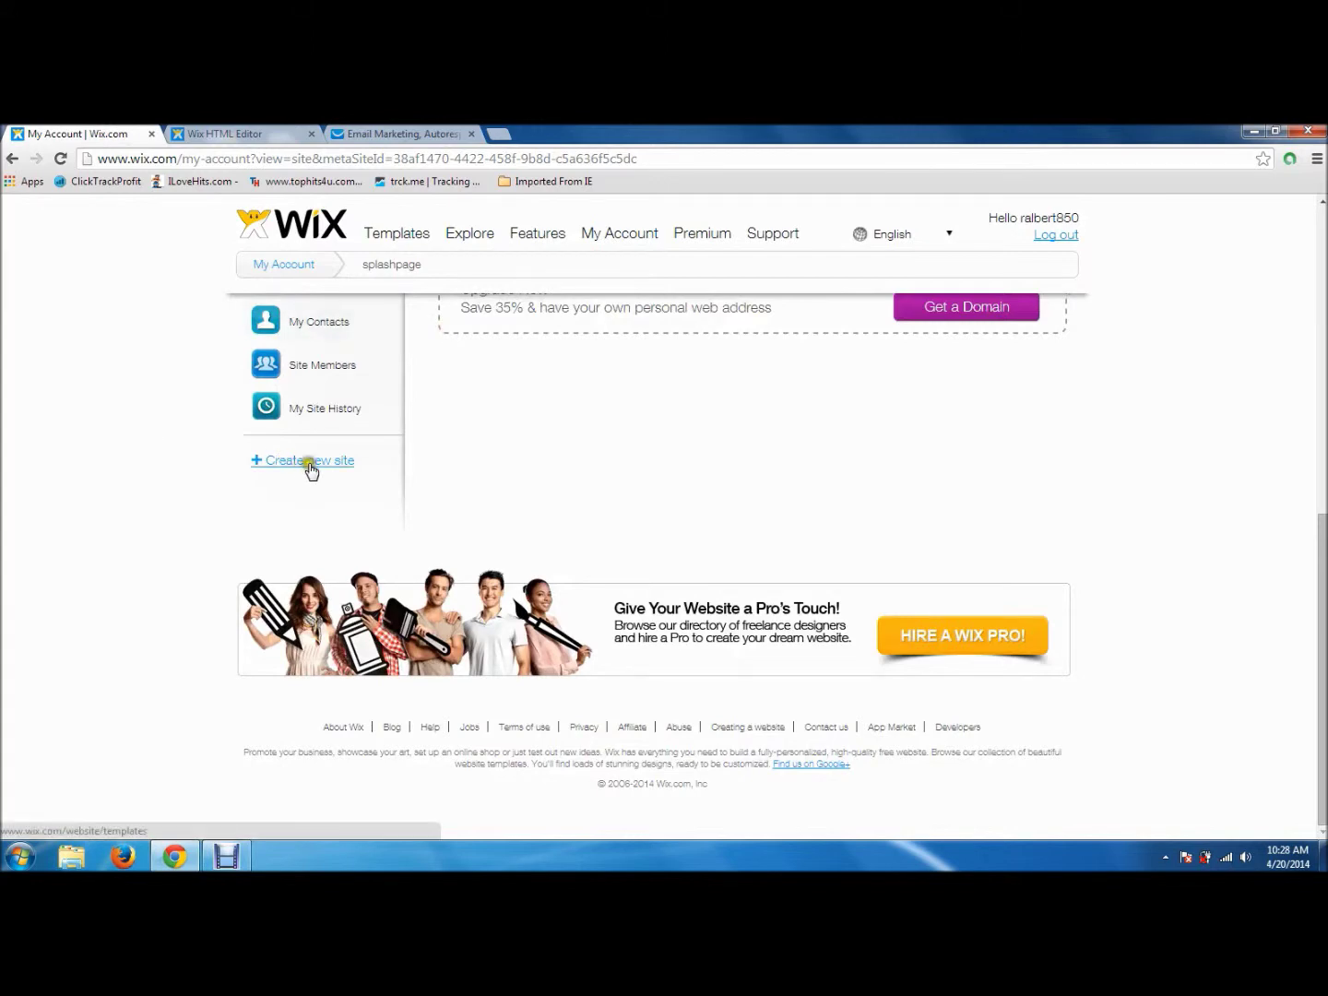
pyautogui.scroll(4, 865, 463)
pyautogui.scroll(4, 865, 462)
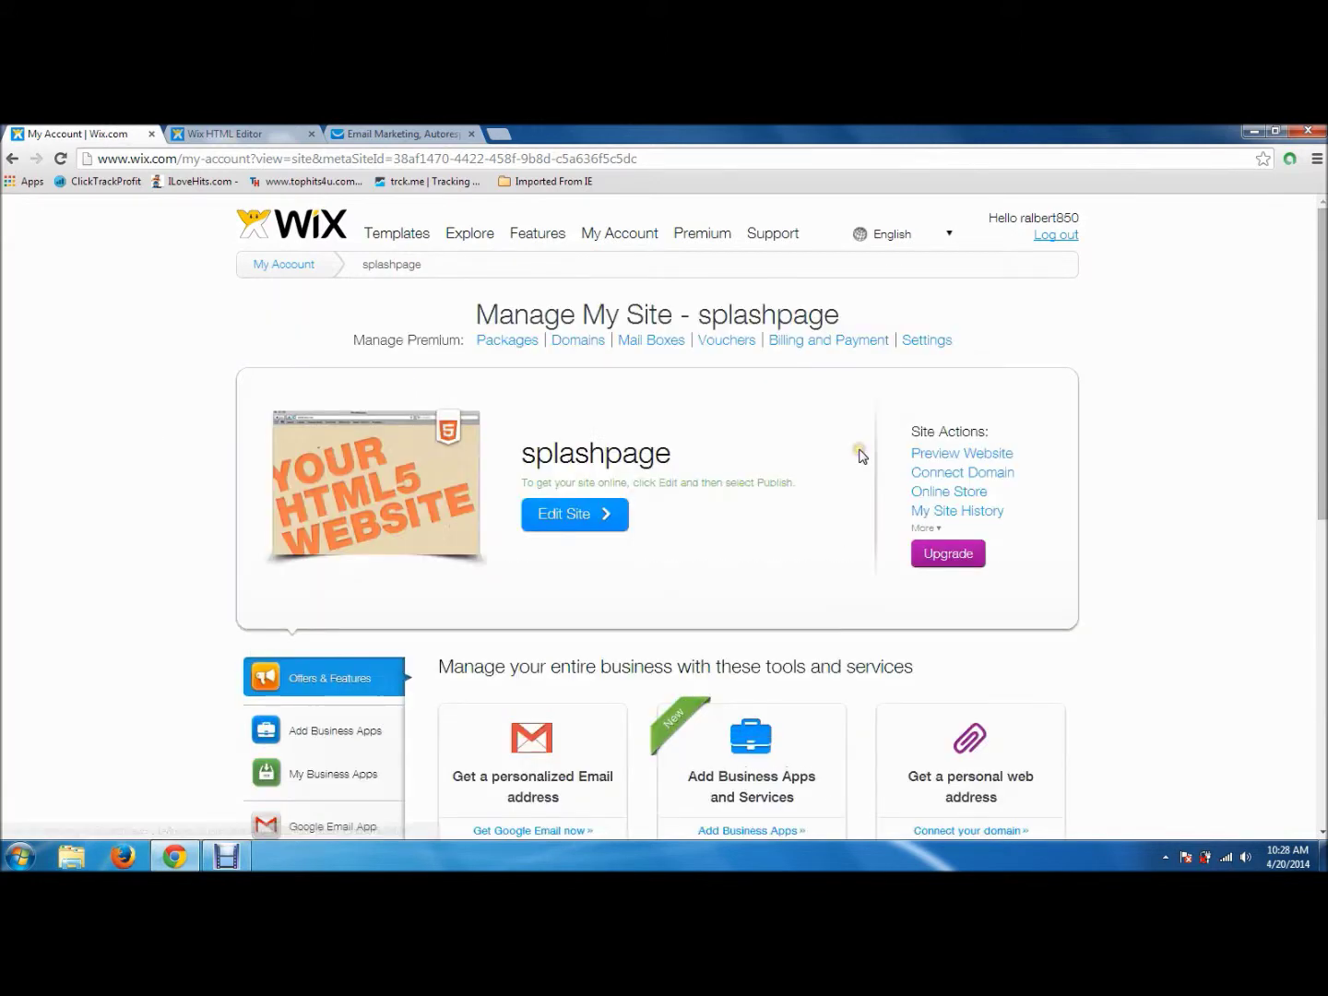
# Return to the Wix HTML Editor and close both the Add Images dialog and Image panel.
pyautogui.click(233, 133)
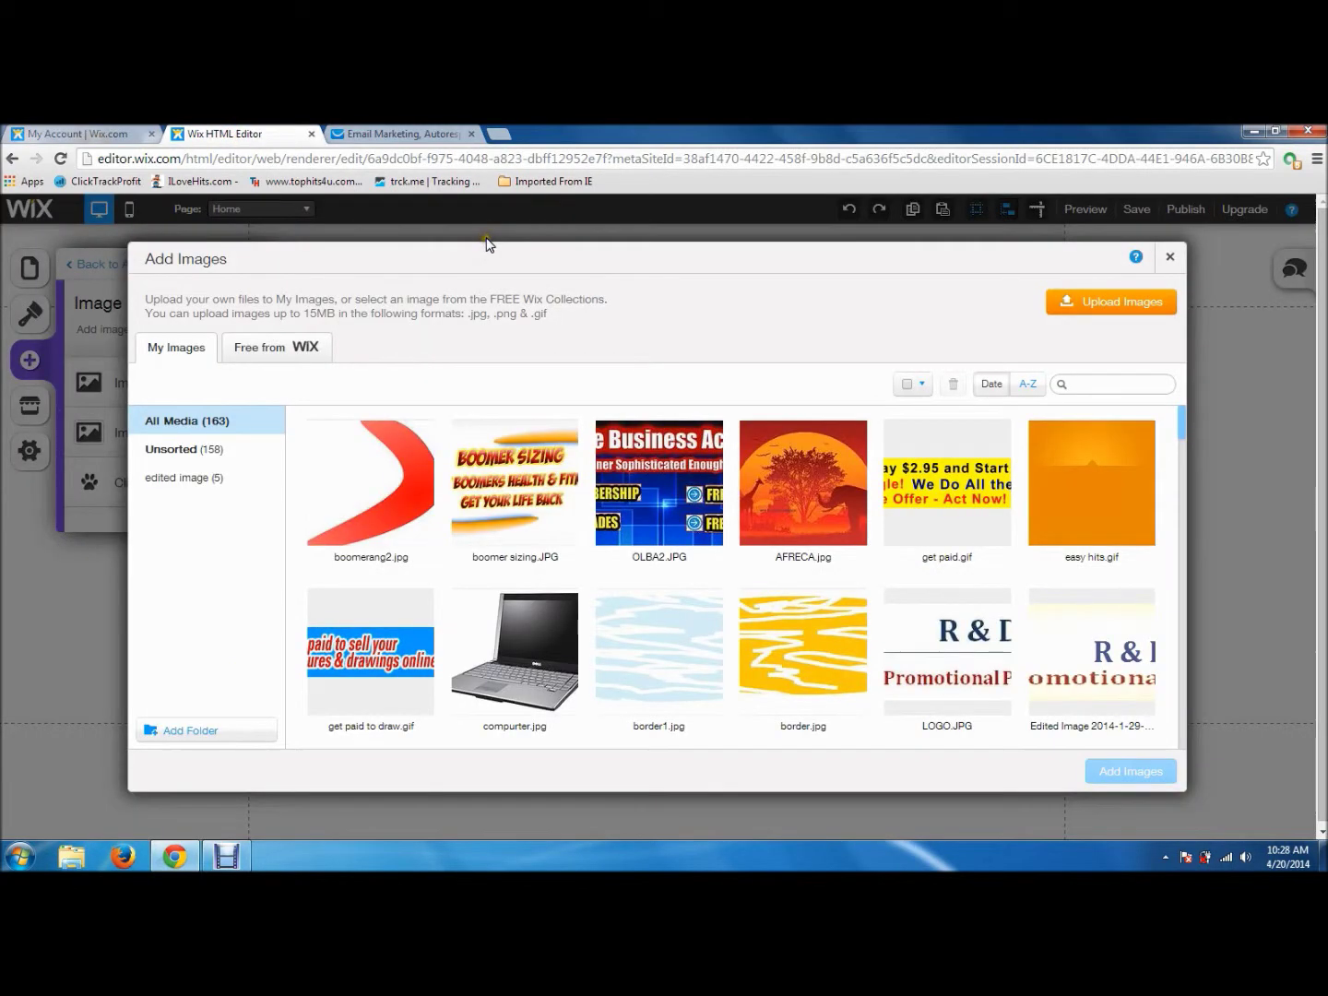
pyautogui.click(1172, 259)
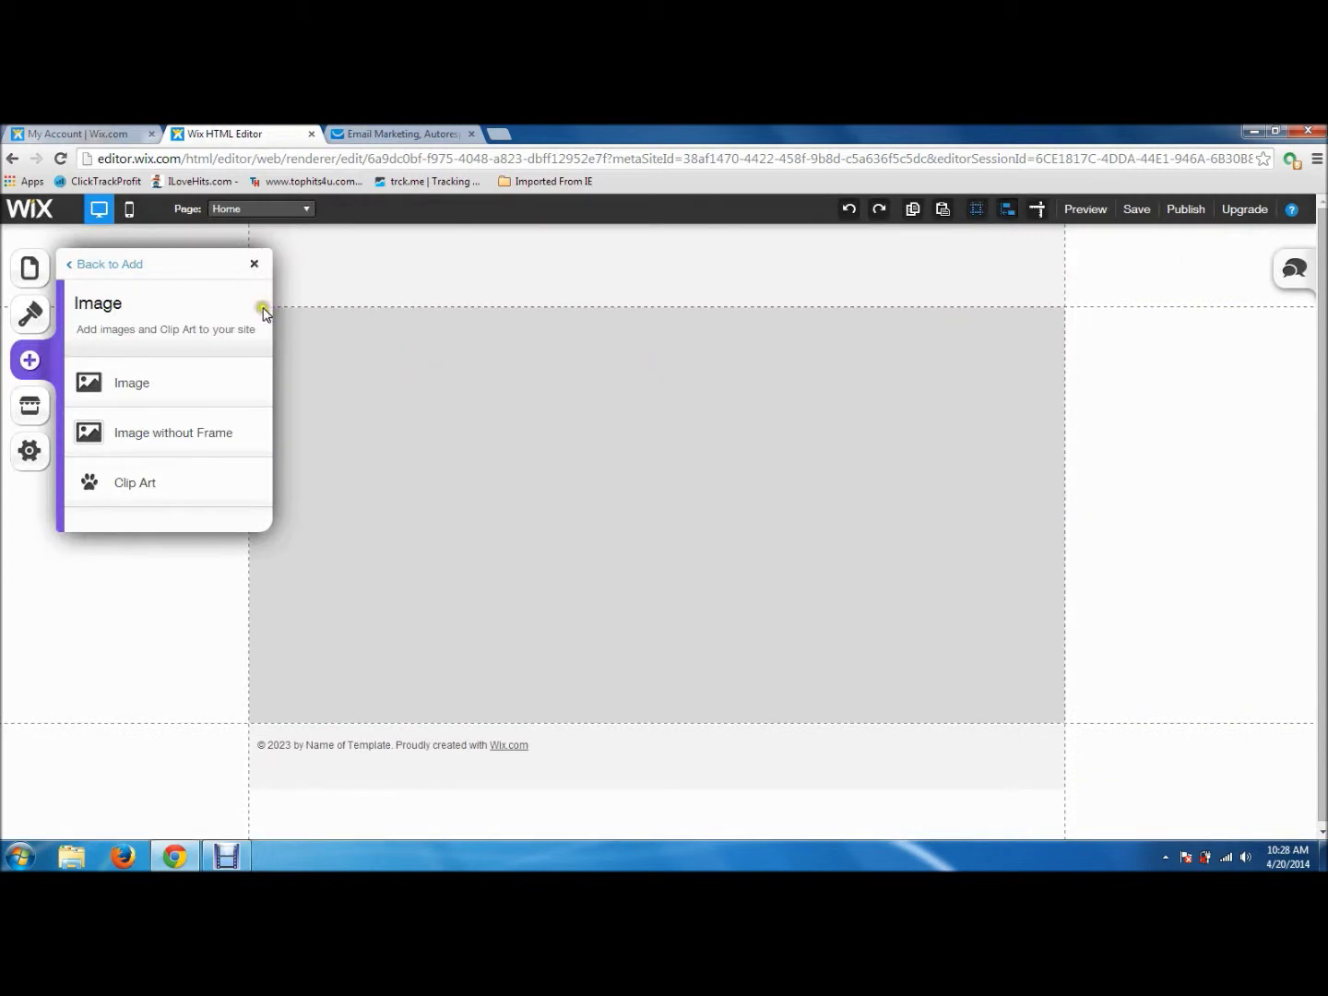
pyautogui.click(250, 269)
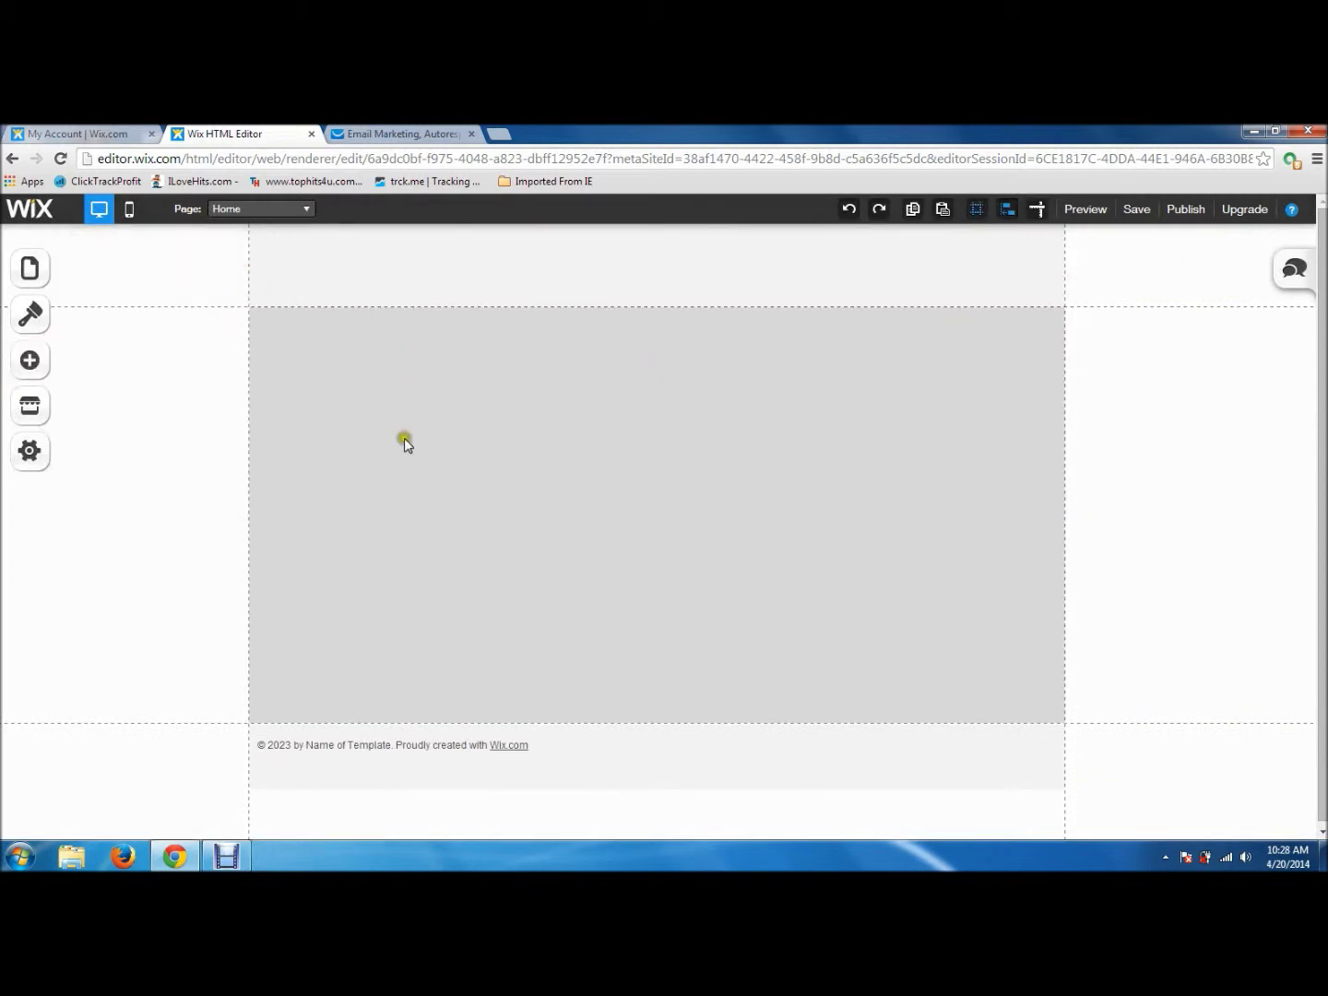
pyautogui.click(625, 630)
pyautogui.click(498, 451)
# Add an Image without Frame and select the OLBA2.JPG banner in My Images.
pyautogui.click(526, 437)
pyautogui.click(53, 374)
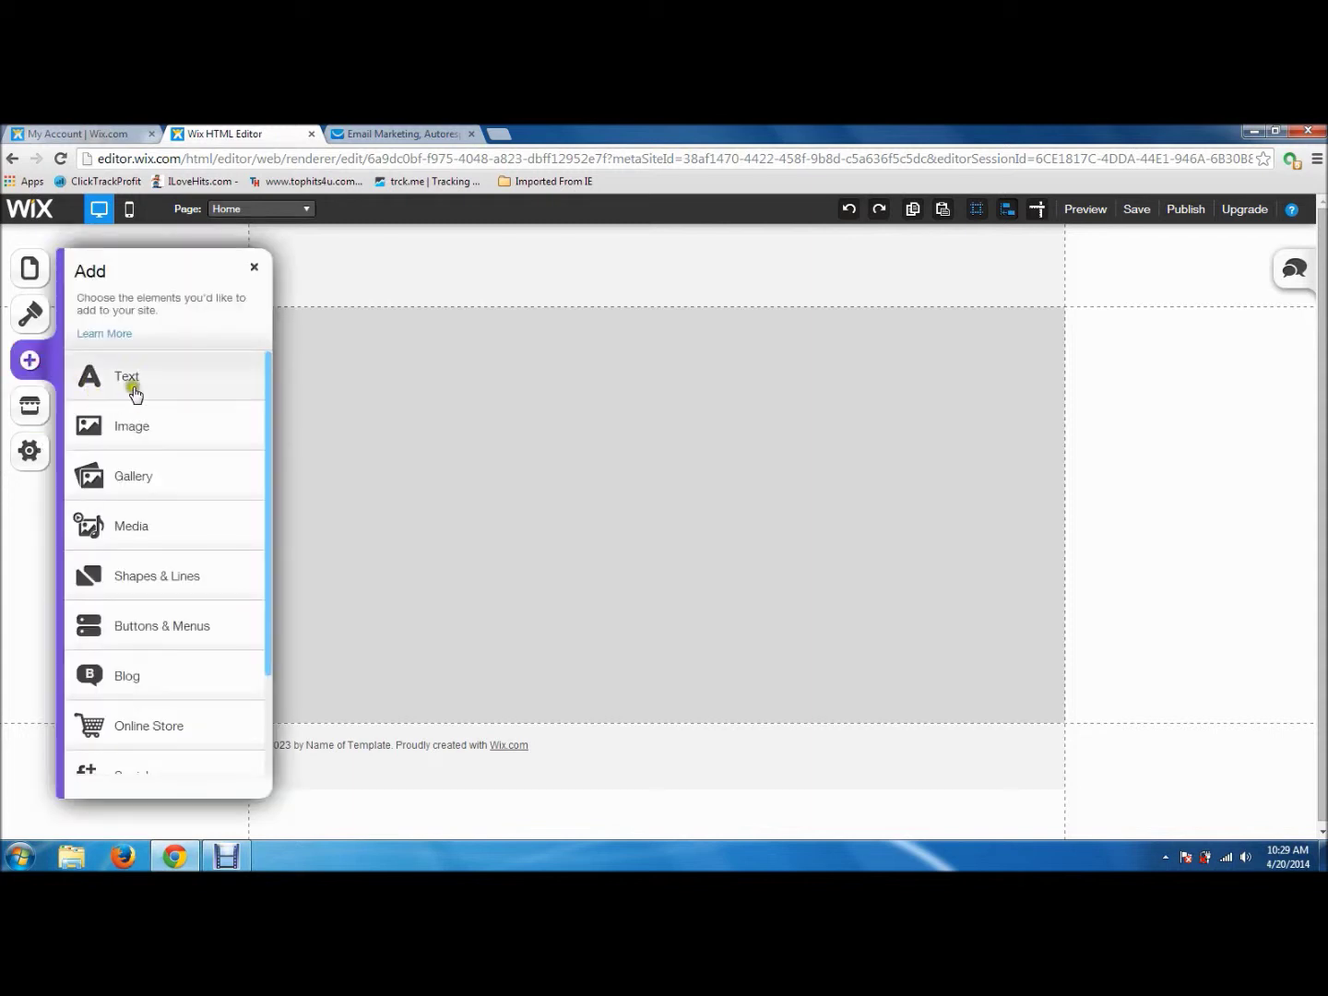
pyautogui.click(136, 428)
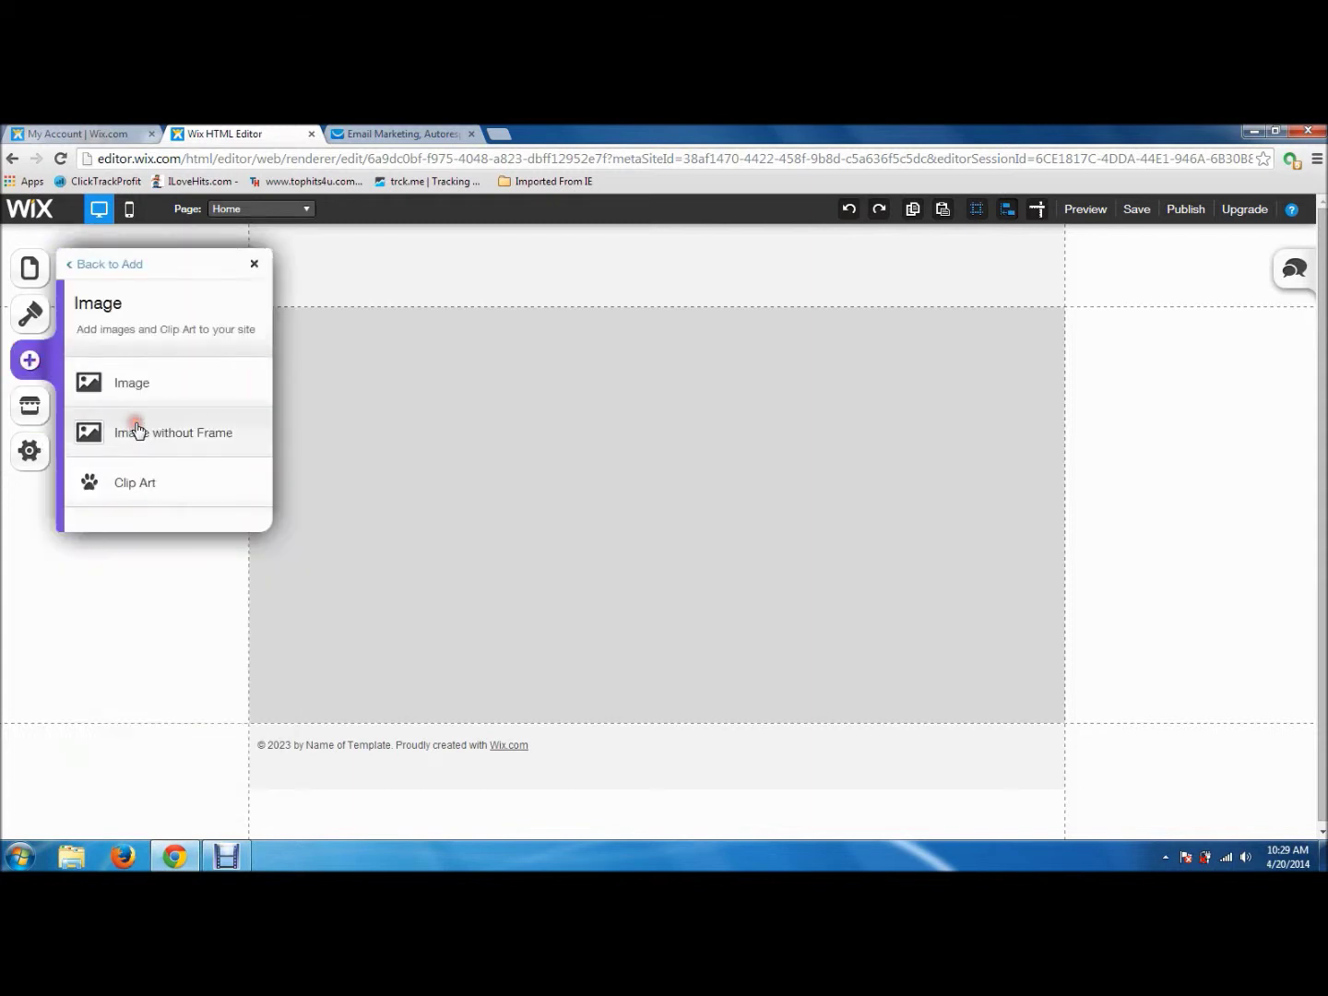
pyautogui.click(181, 434)
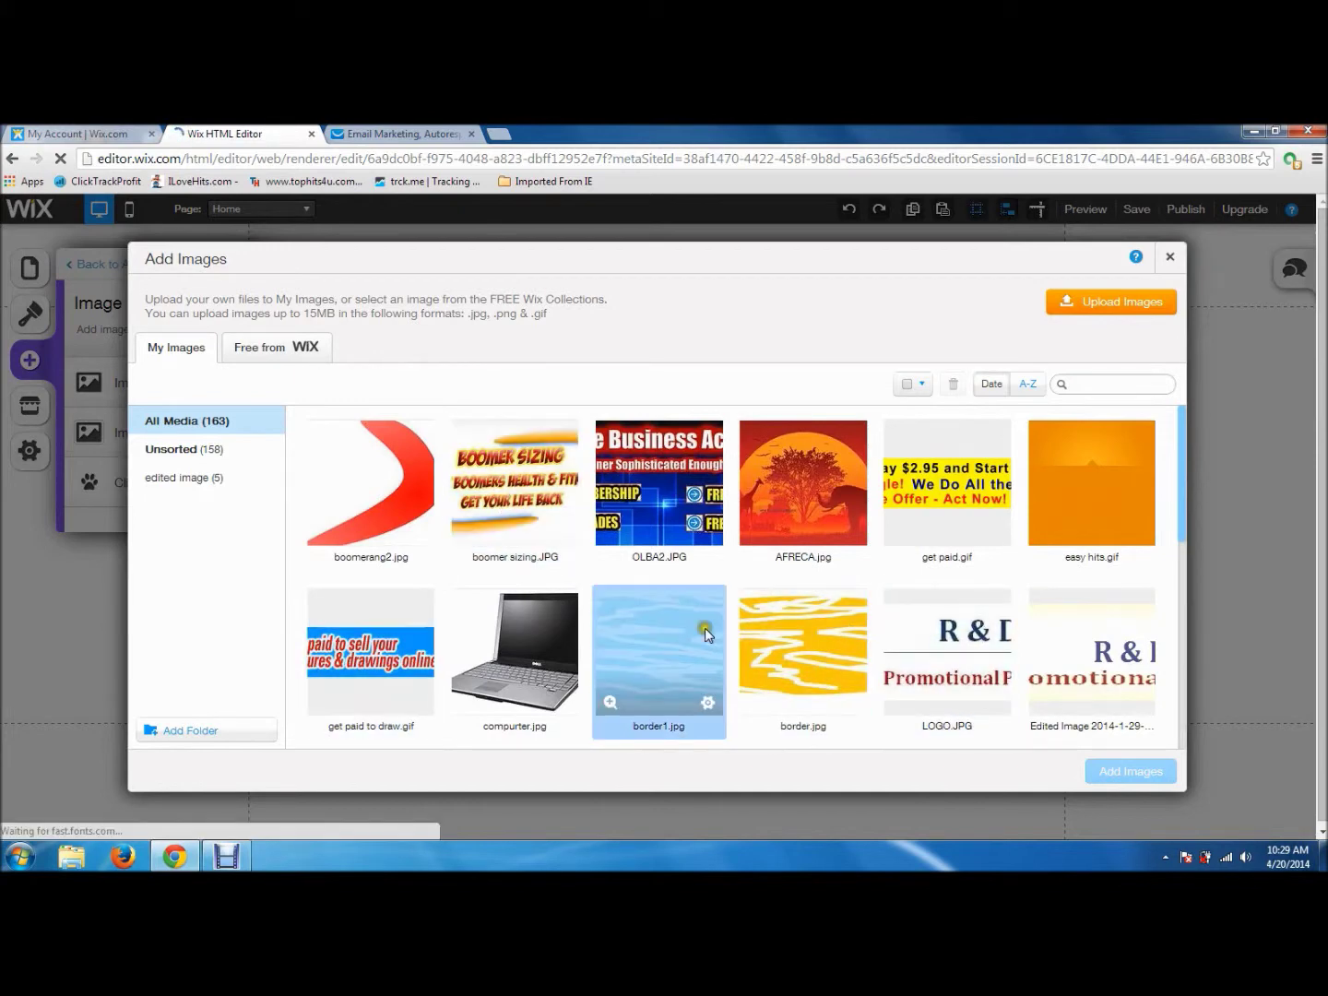
pyautogui.click(683, 517)
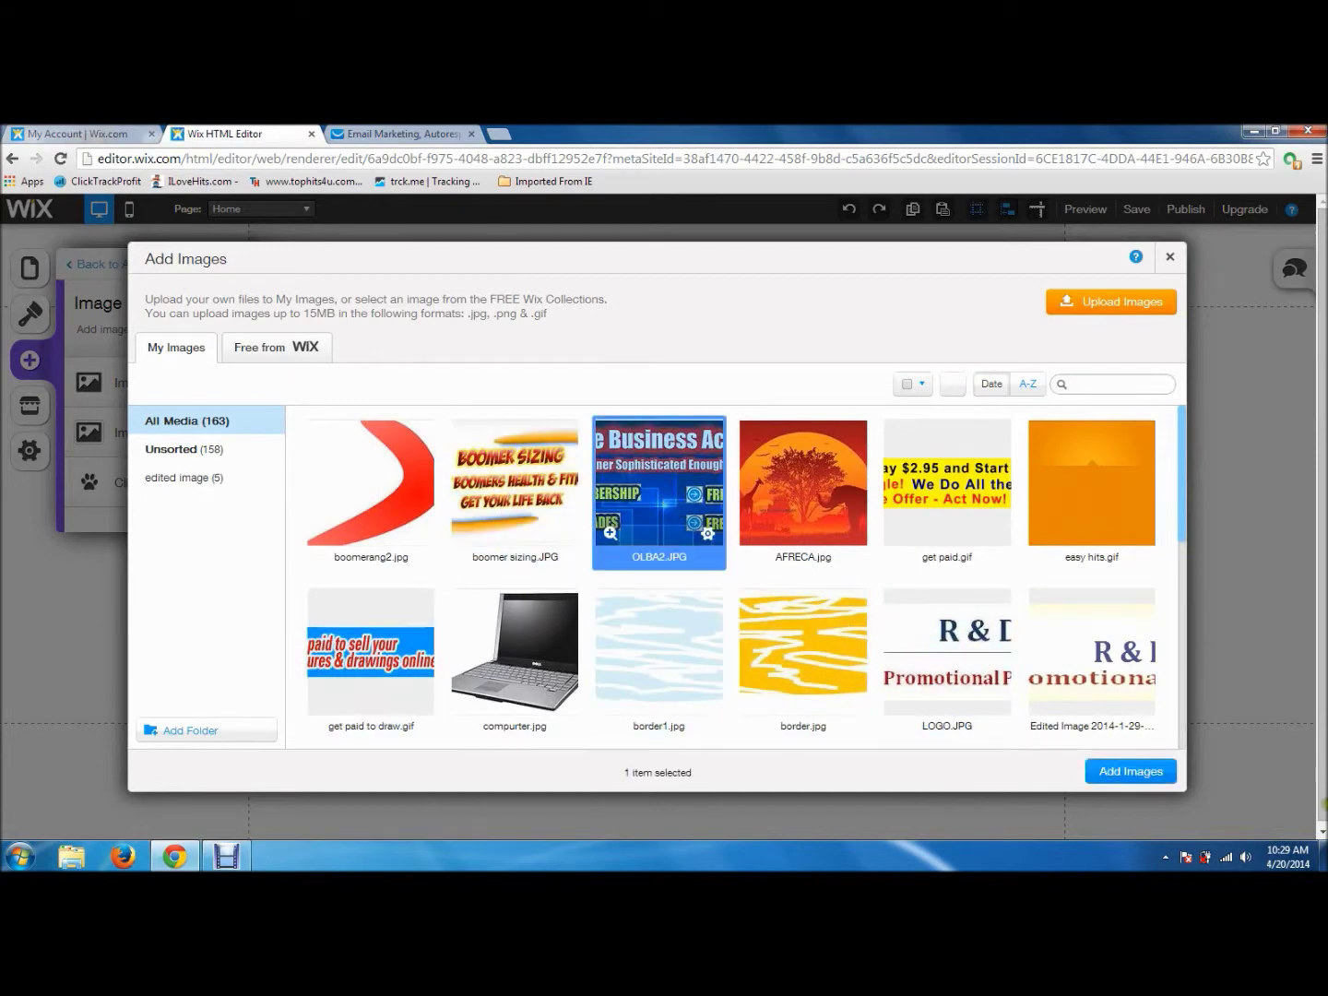
# Place the OLBA2.JPG banner and move it to the page top at x 165, y 0.
pyautogui.click(1148, 783)
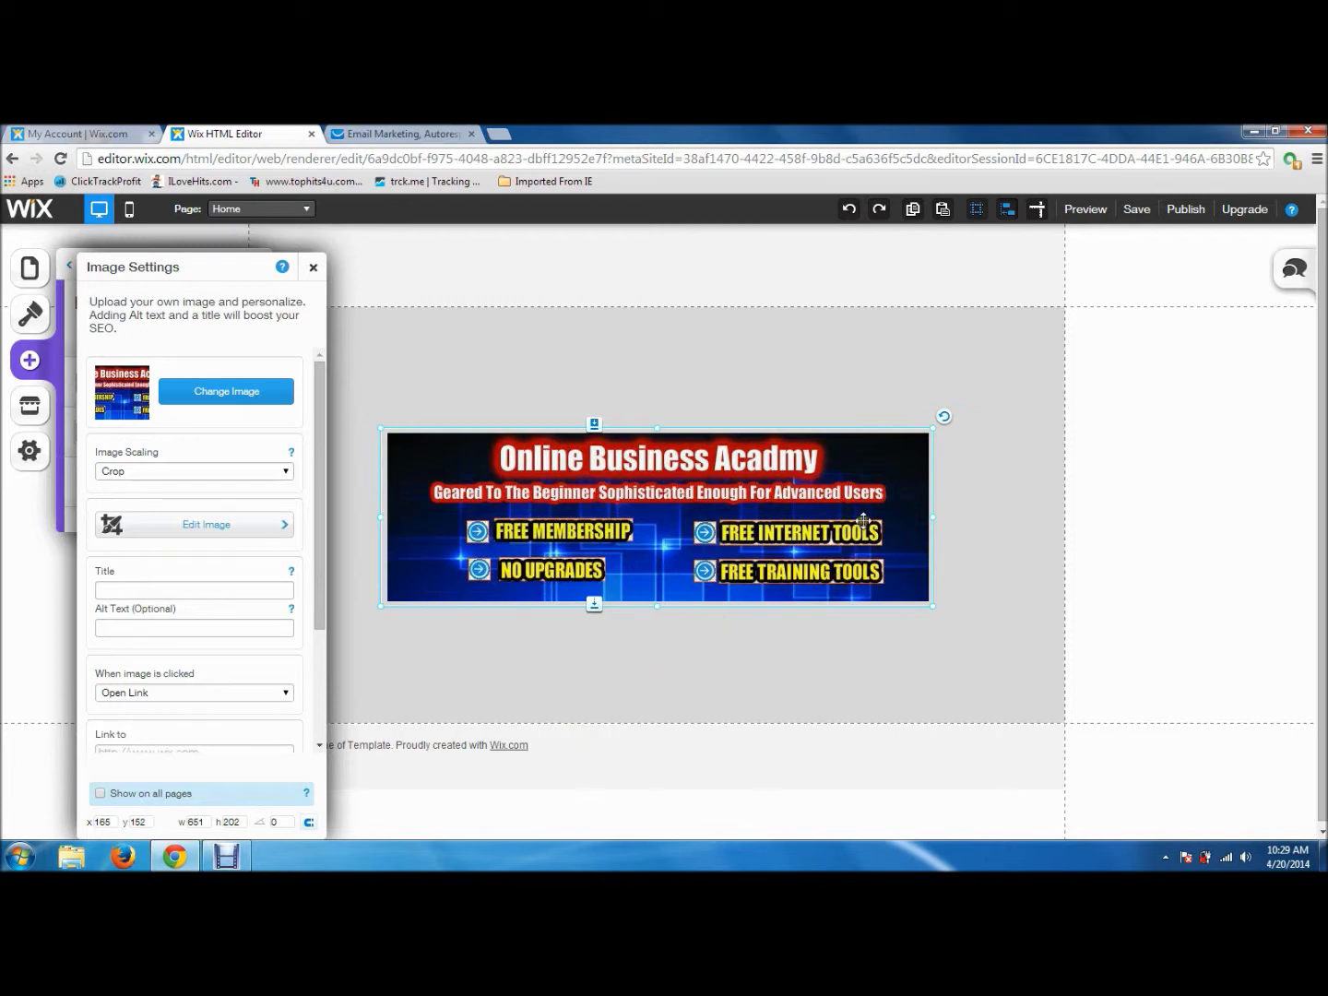
pyautogui.moveTo(680, 499); pyautogui.dragTo(677, 363)
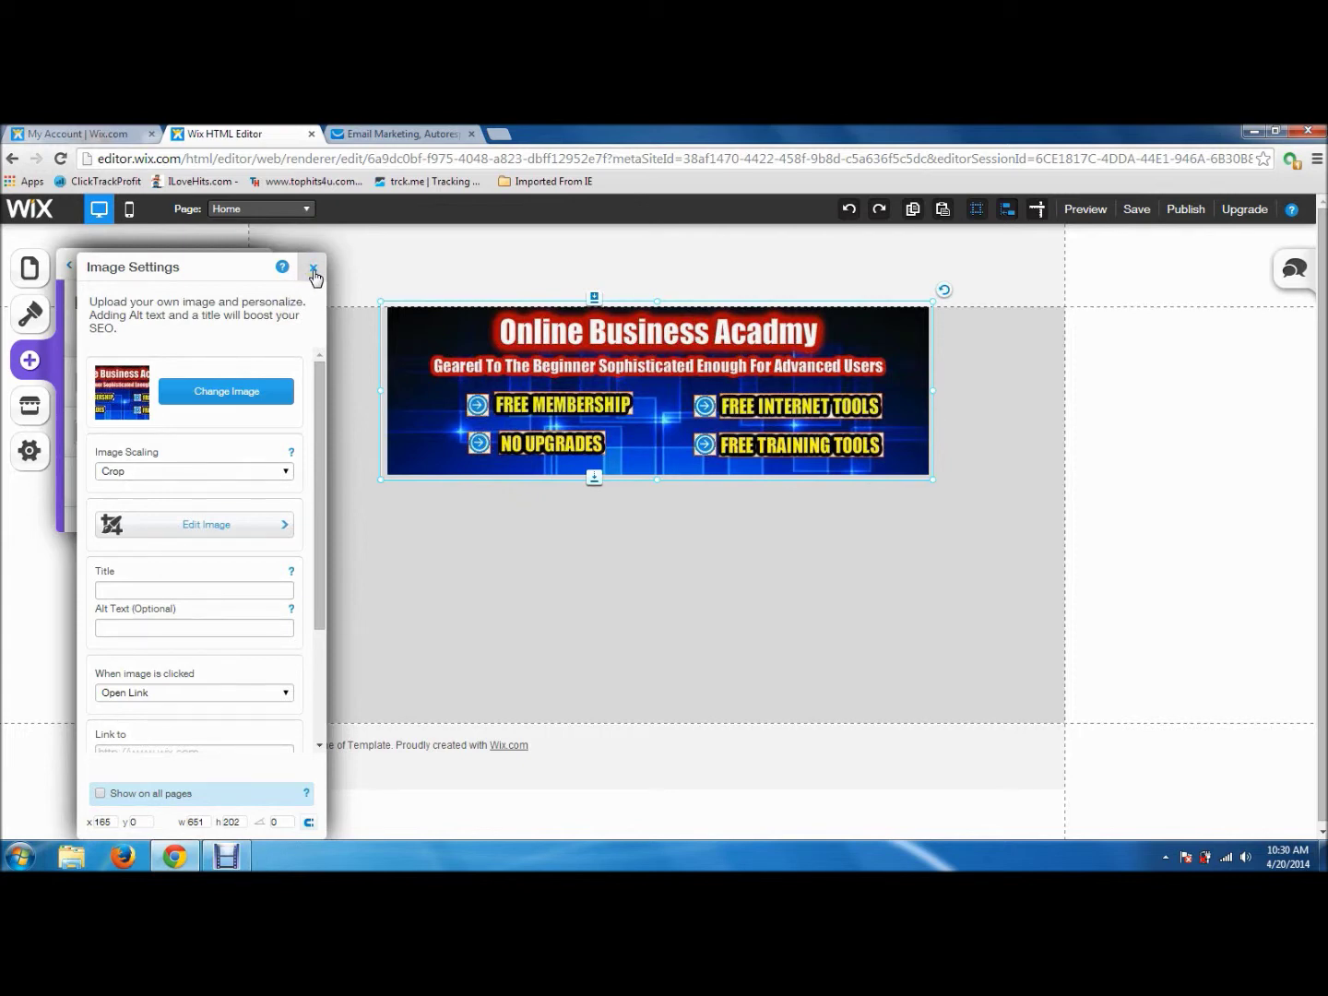
pyautogui.click(312, 269)
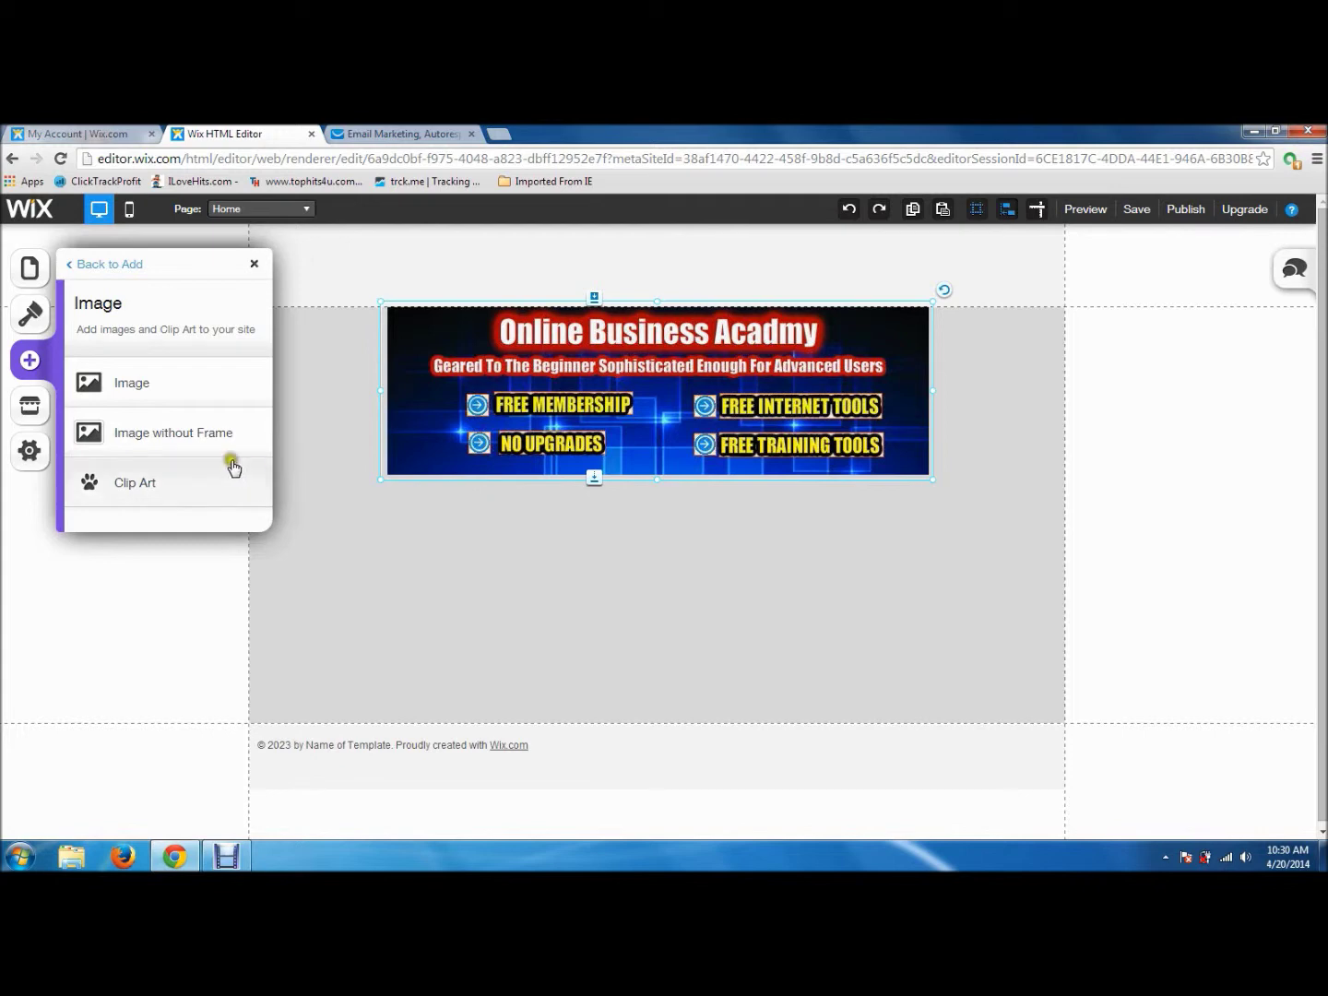
# Reopen the Add Images library to pick a second picture.
pyautogui.click(130, 387)
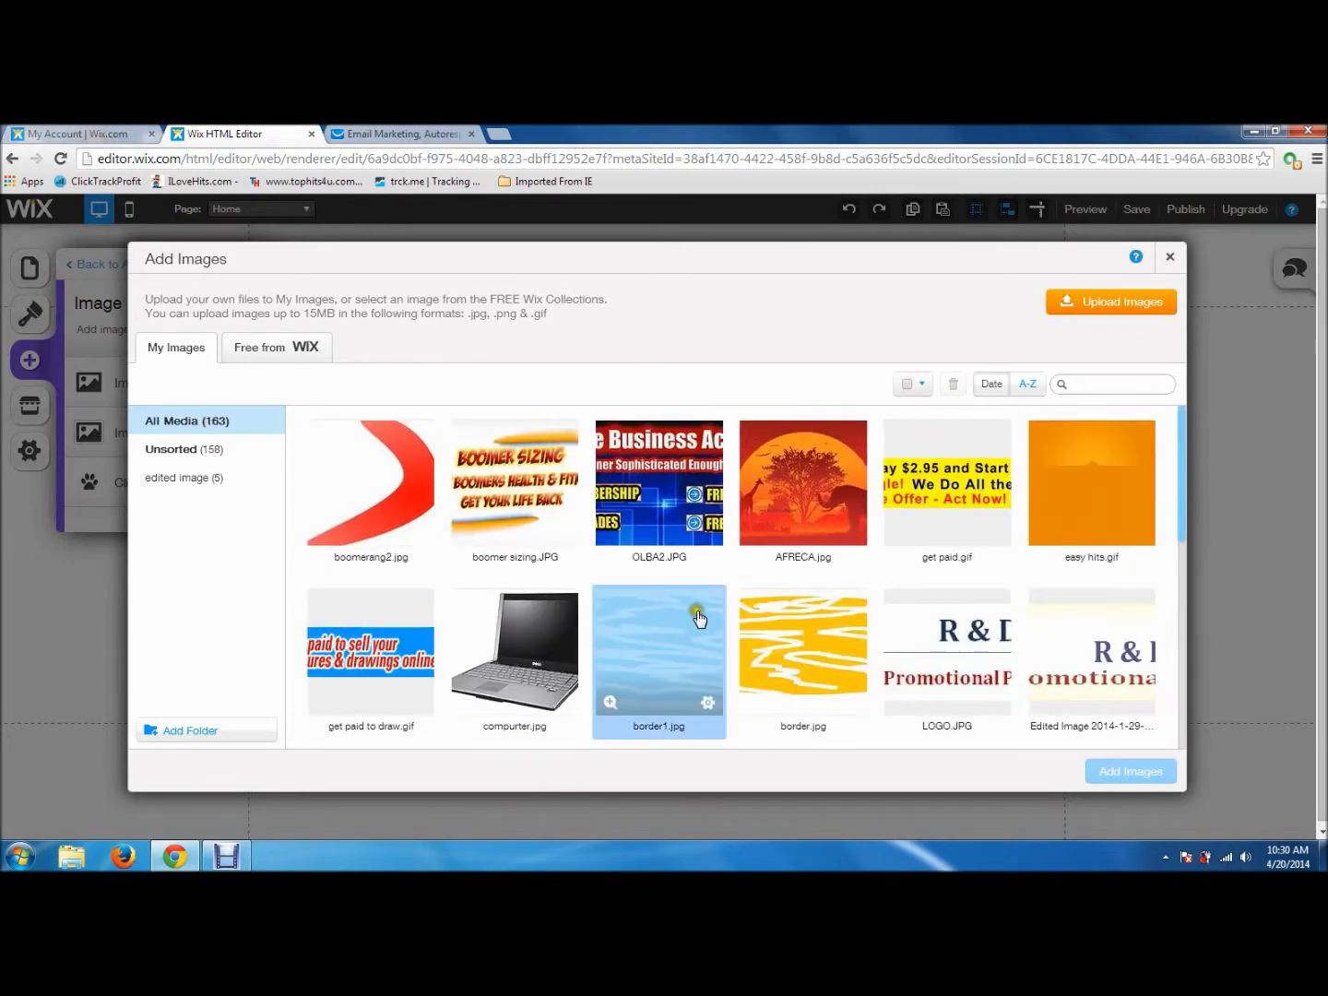
# Add Capture1_edited.JPG and shrink the portrait to fit below the banner.
pyautogui.scroll(-2, 709, 636)
pyautogui.scroll(-2, 722, 641)
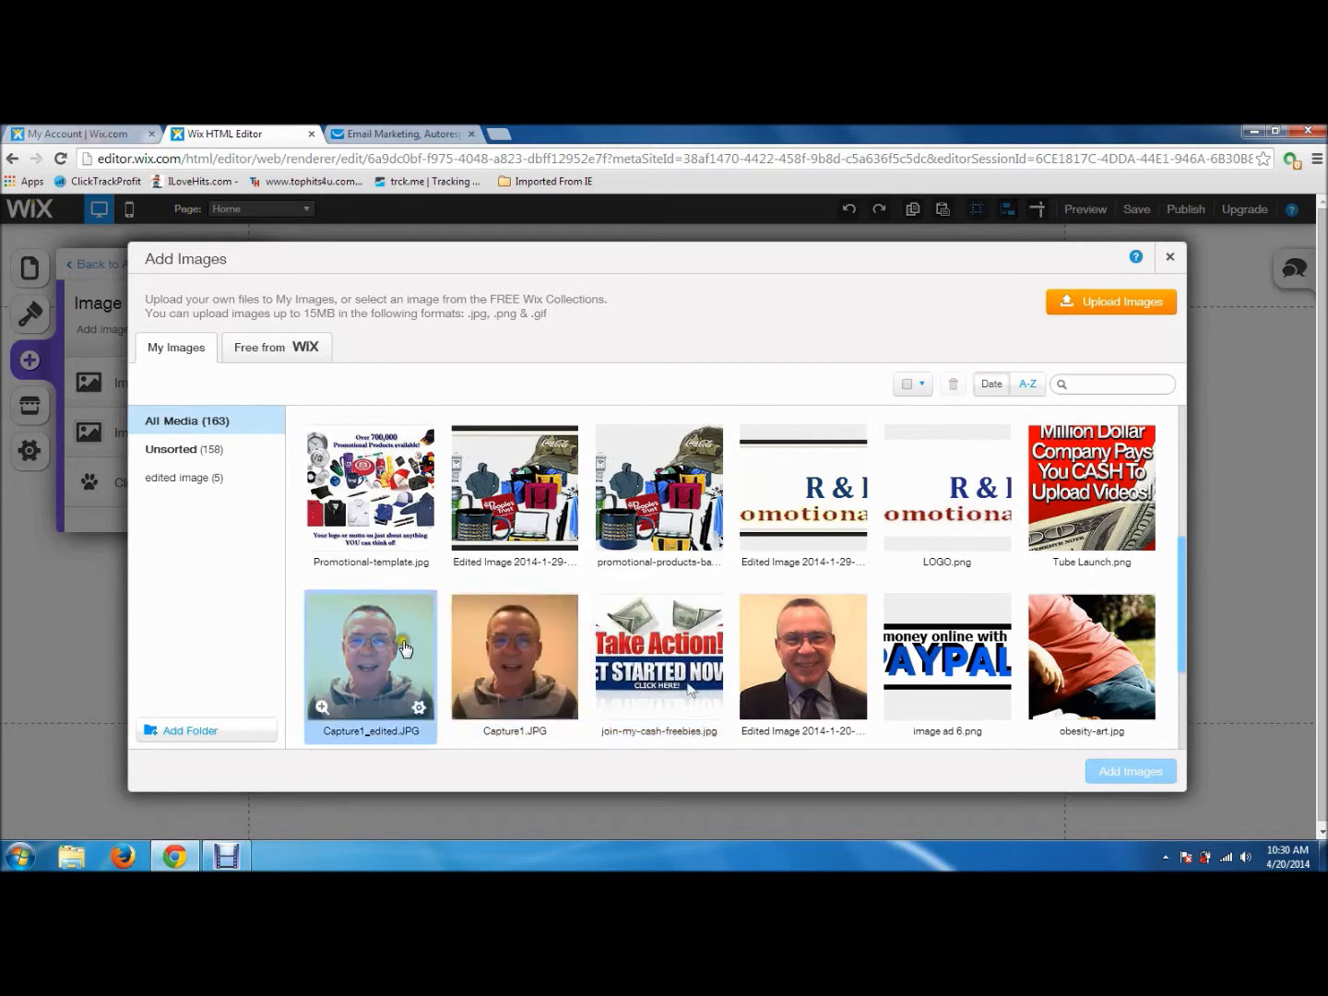
pyautogui.click(425, 677)
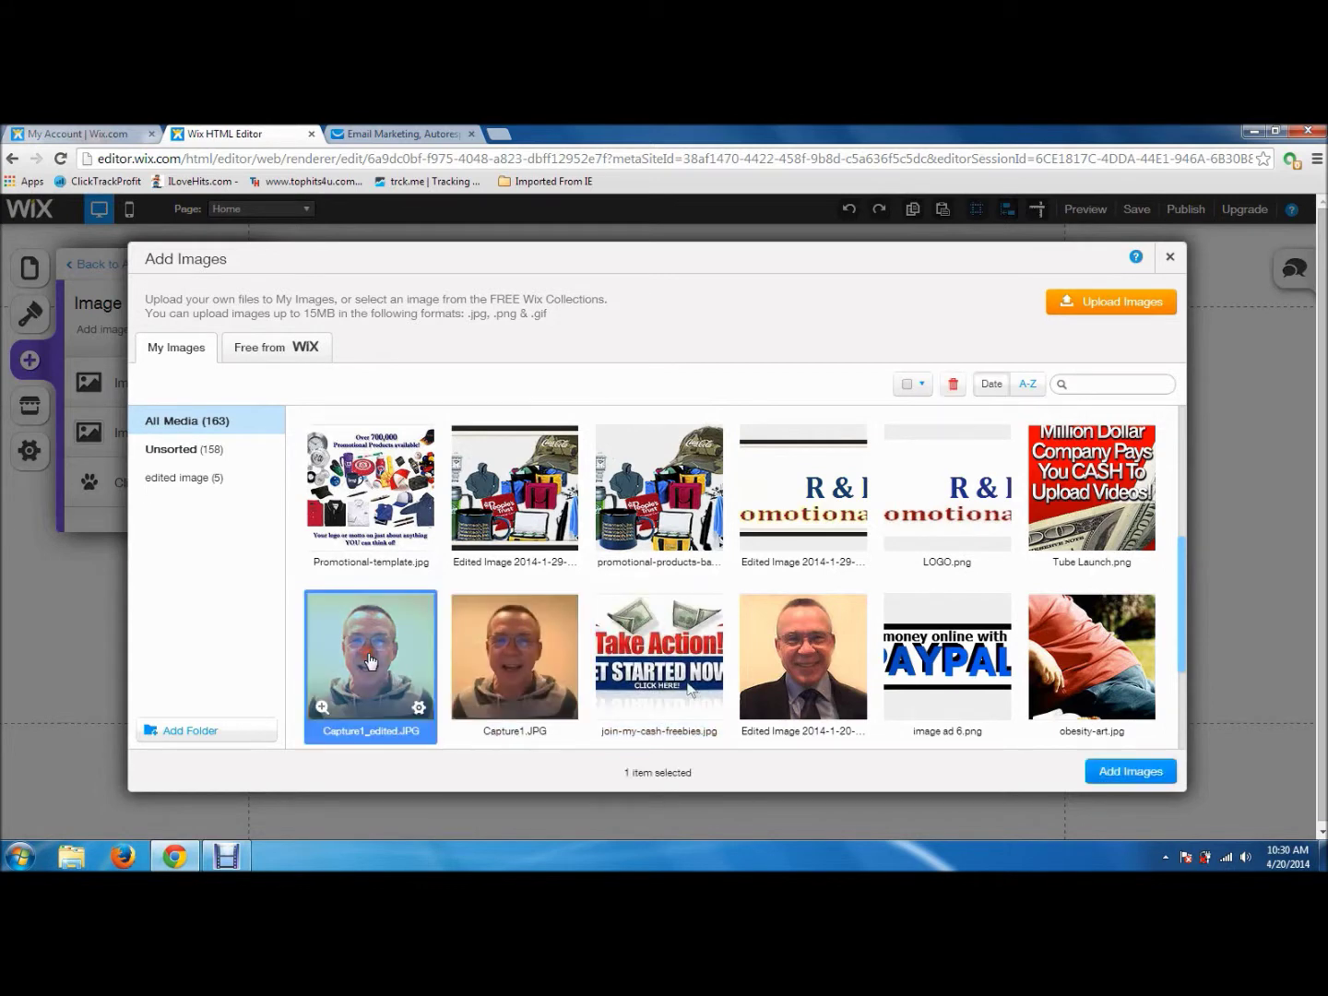
pyautogui.click(1131, 771)
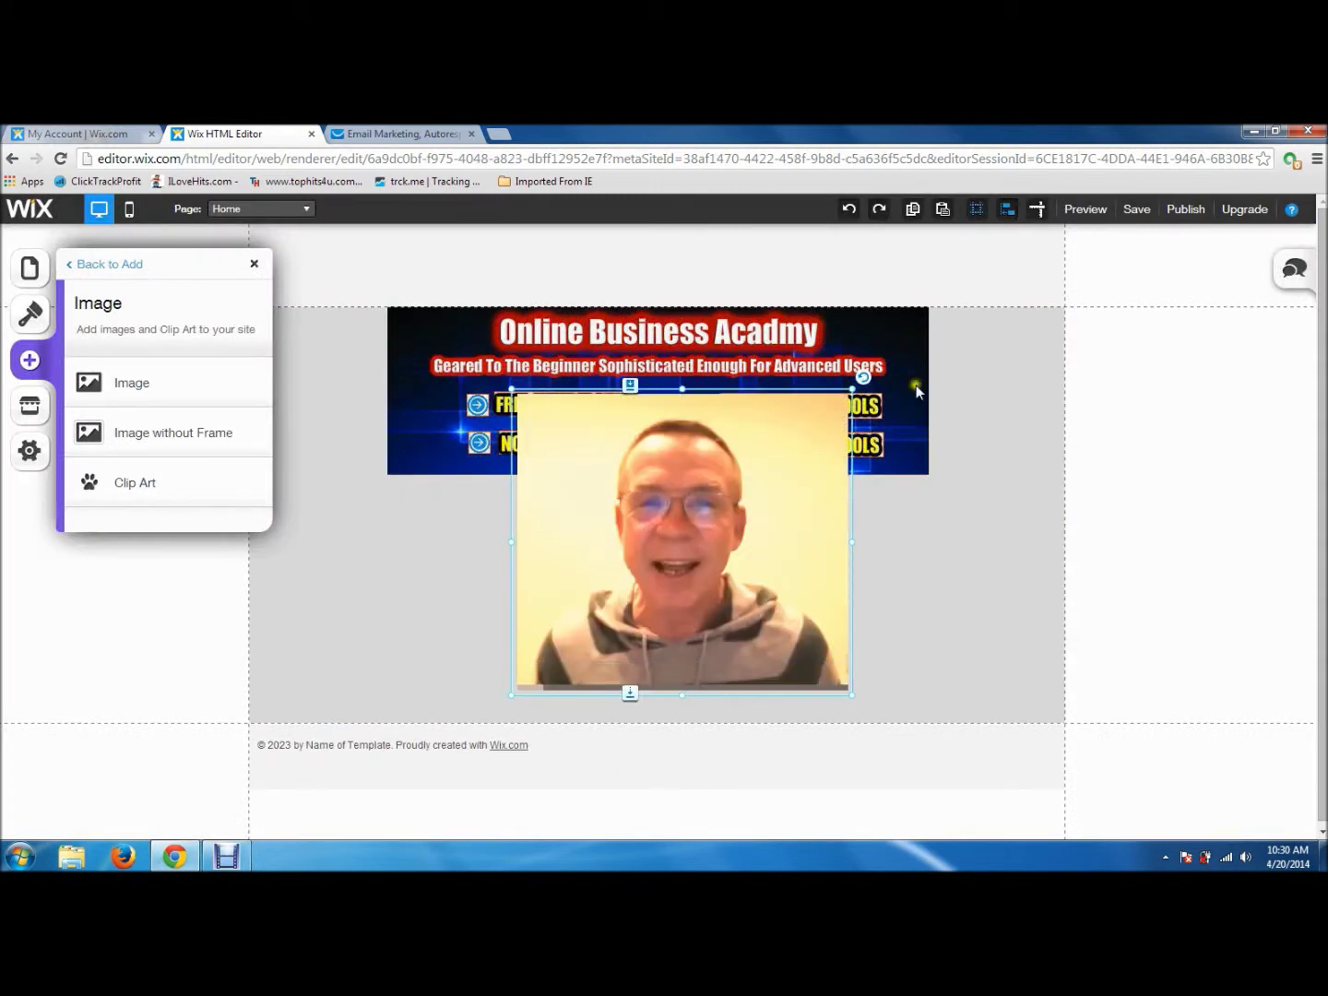
pyautogui.moveTo(852, 387); pyautogui.dragTo(710, 502)
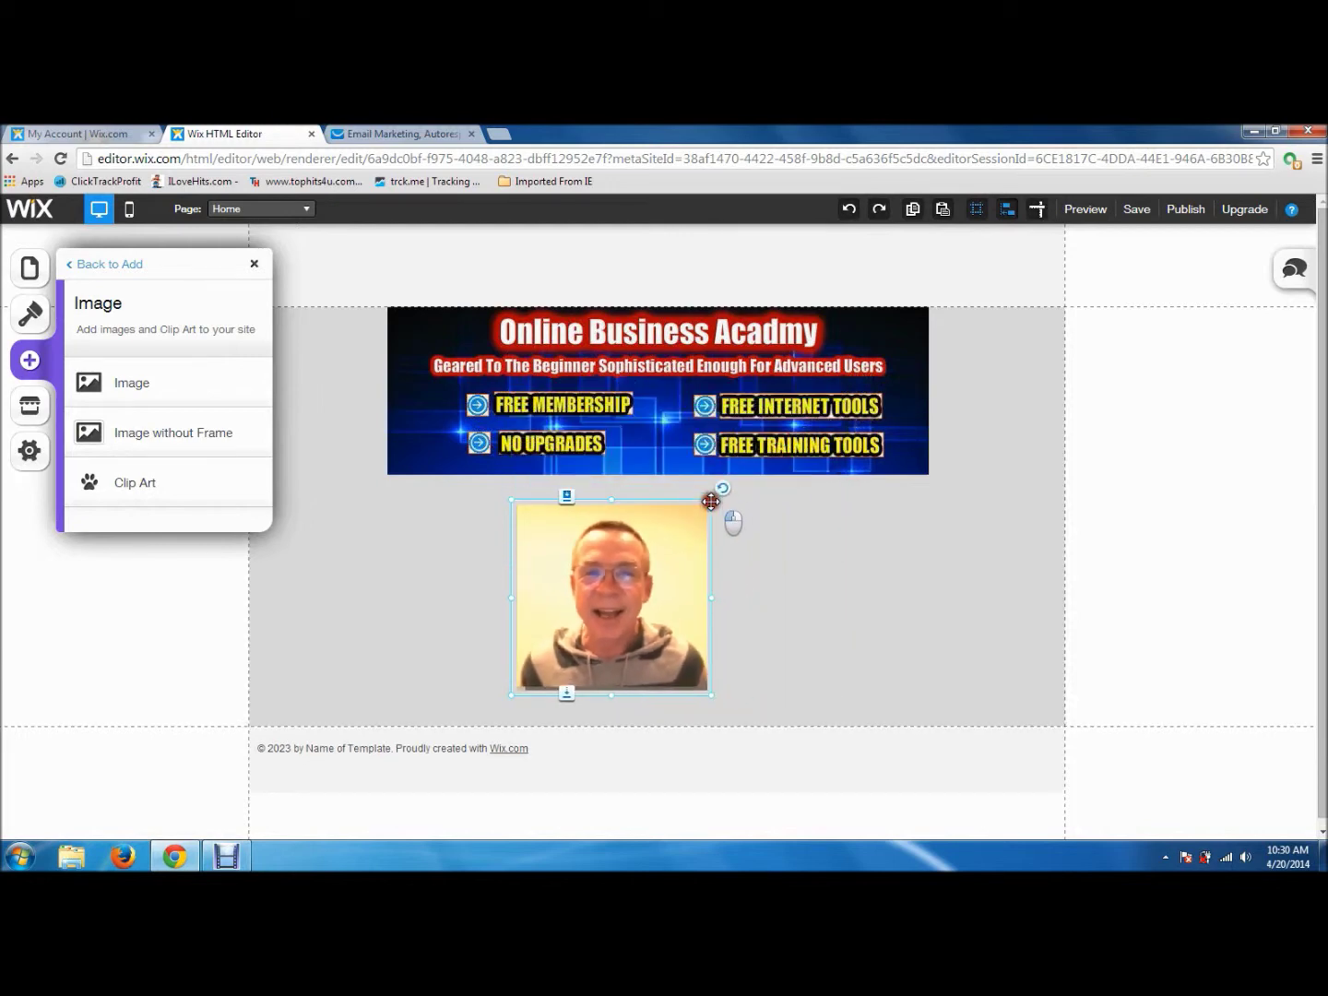
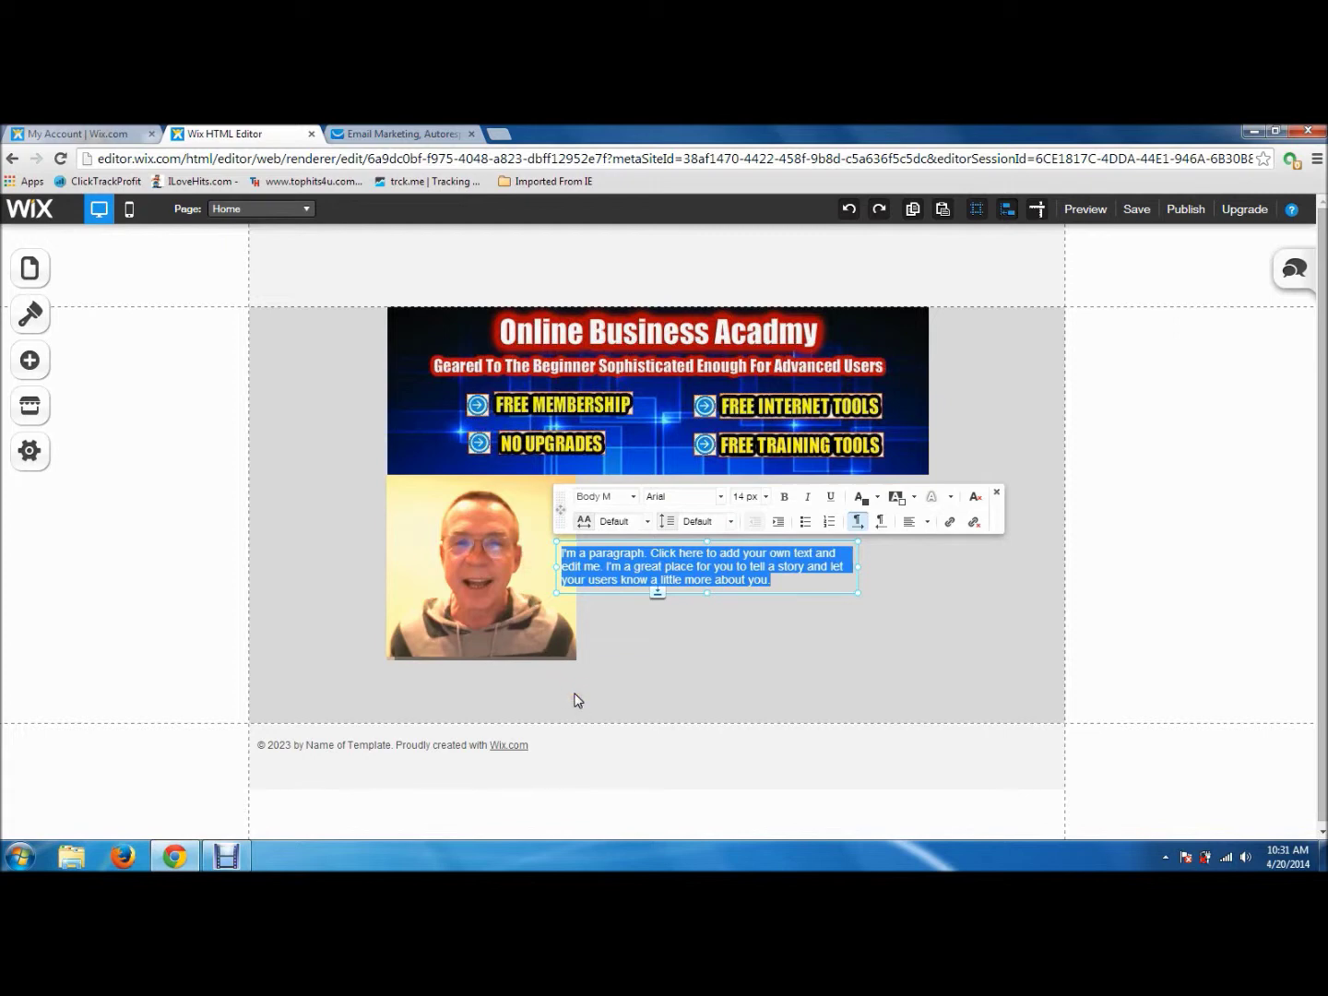
# Replace the placeholder with 'Join me and sign up for my free ONLINE BUSINESS ACADAMY', widened to one line.
pyautogui.write('J')
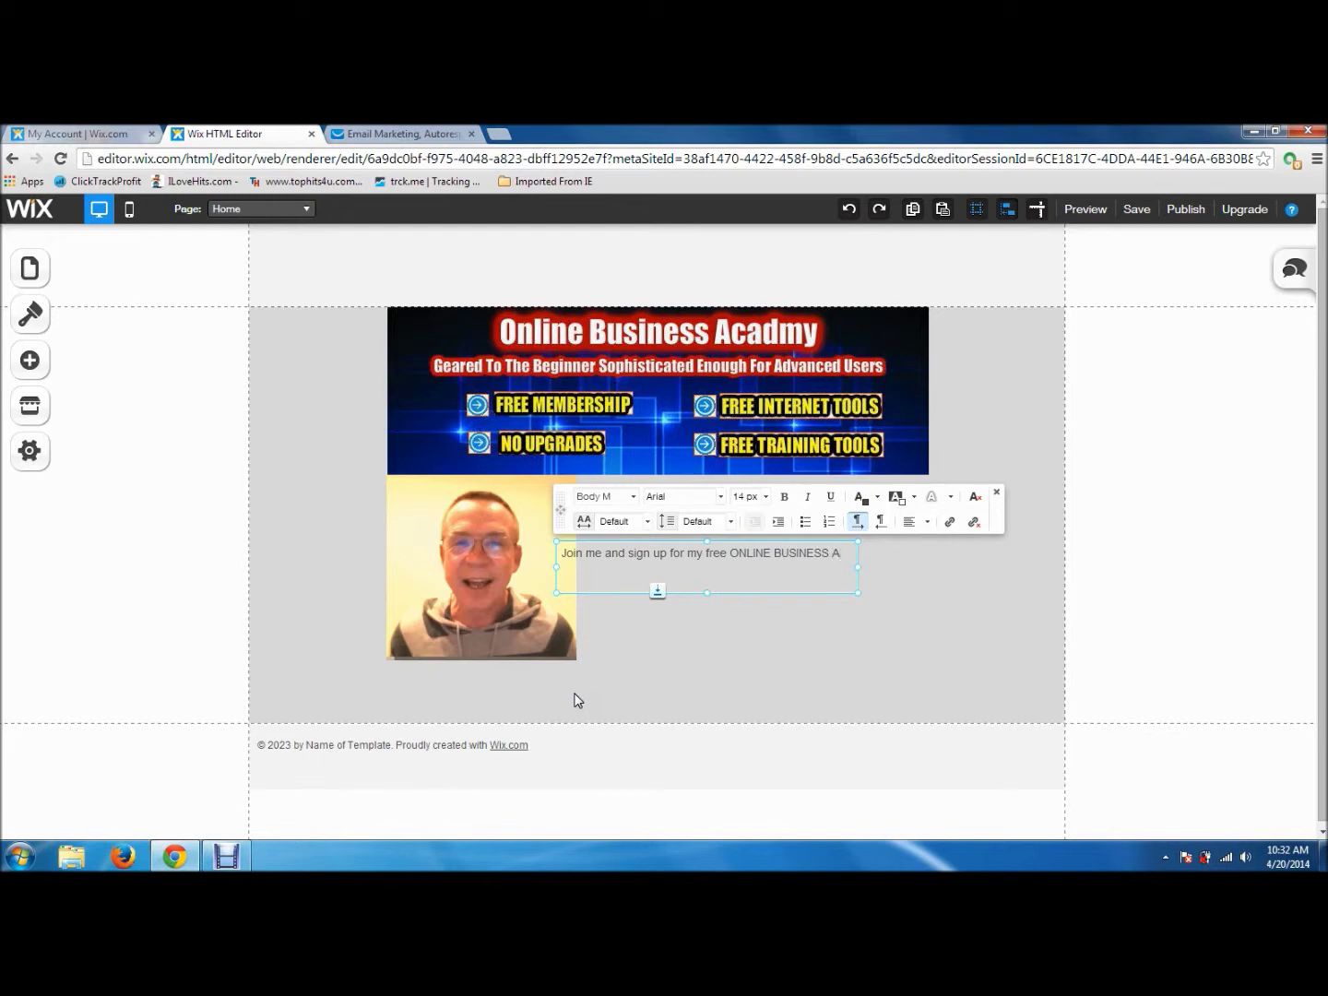
pyautogui.write('ADAMY')
pyautogui.moveTo(856, 566); pyautogui.dragTo(908, 574)
# Make 'ONLINE BUSINESS ACADAMY' bold at 16 px and widen the text box to keep one line.
pyautogui.click(886, 555)
pyautogui.moveTo(886, 554); pyautogui.dragTo(728, 554)
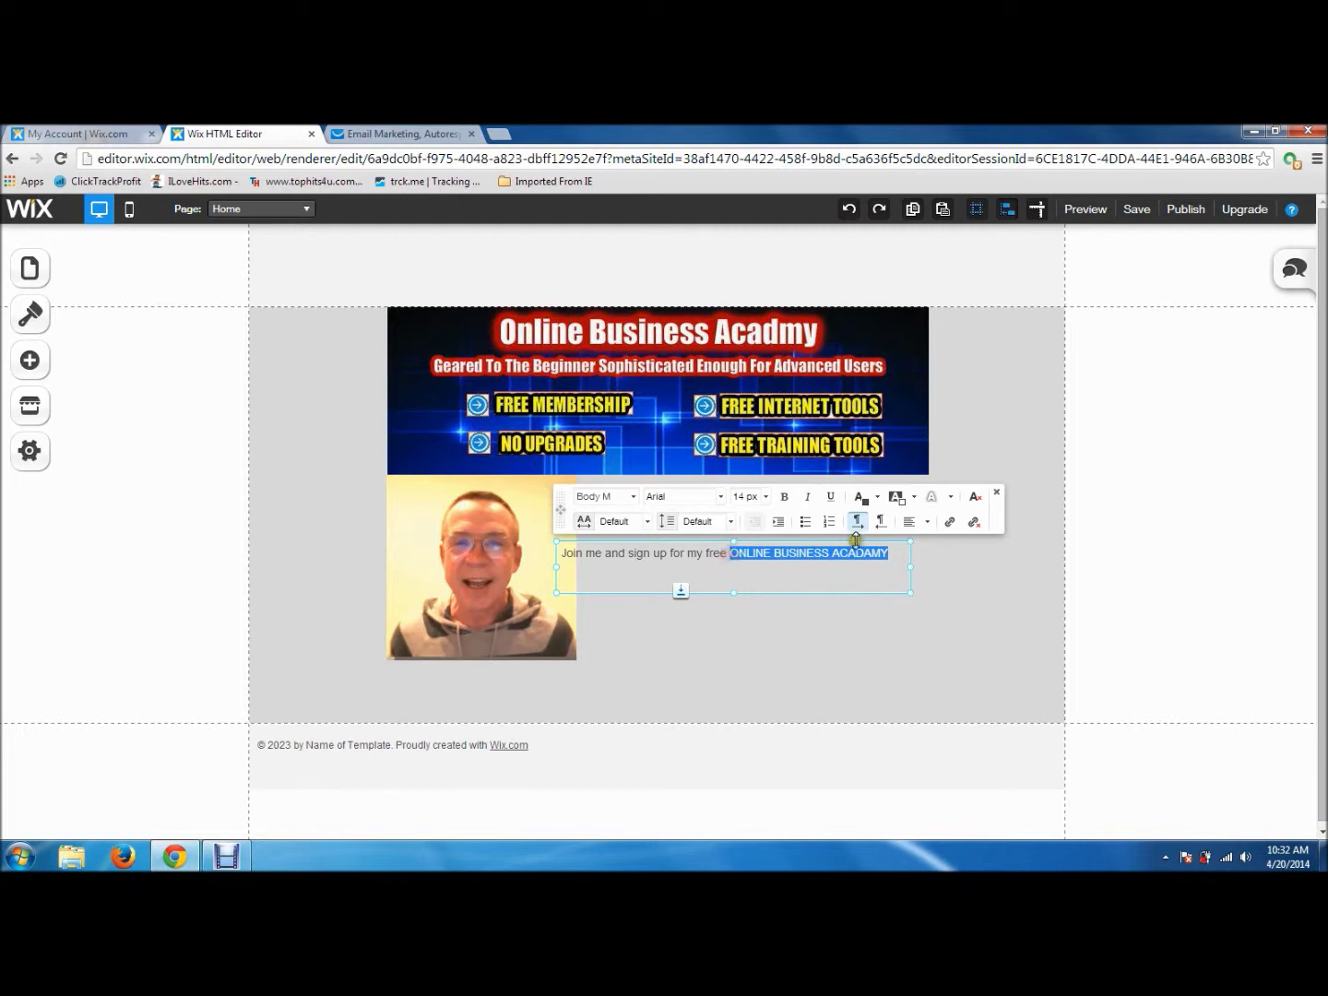
pyautogui.click(784, 498)
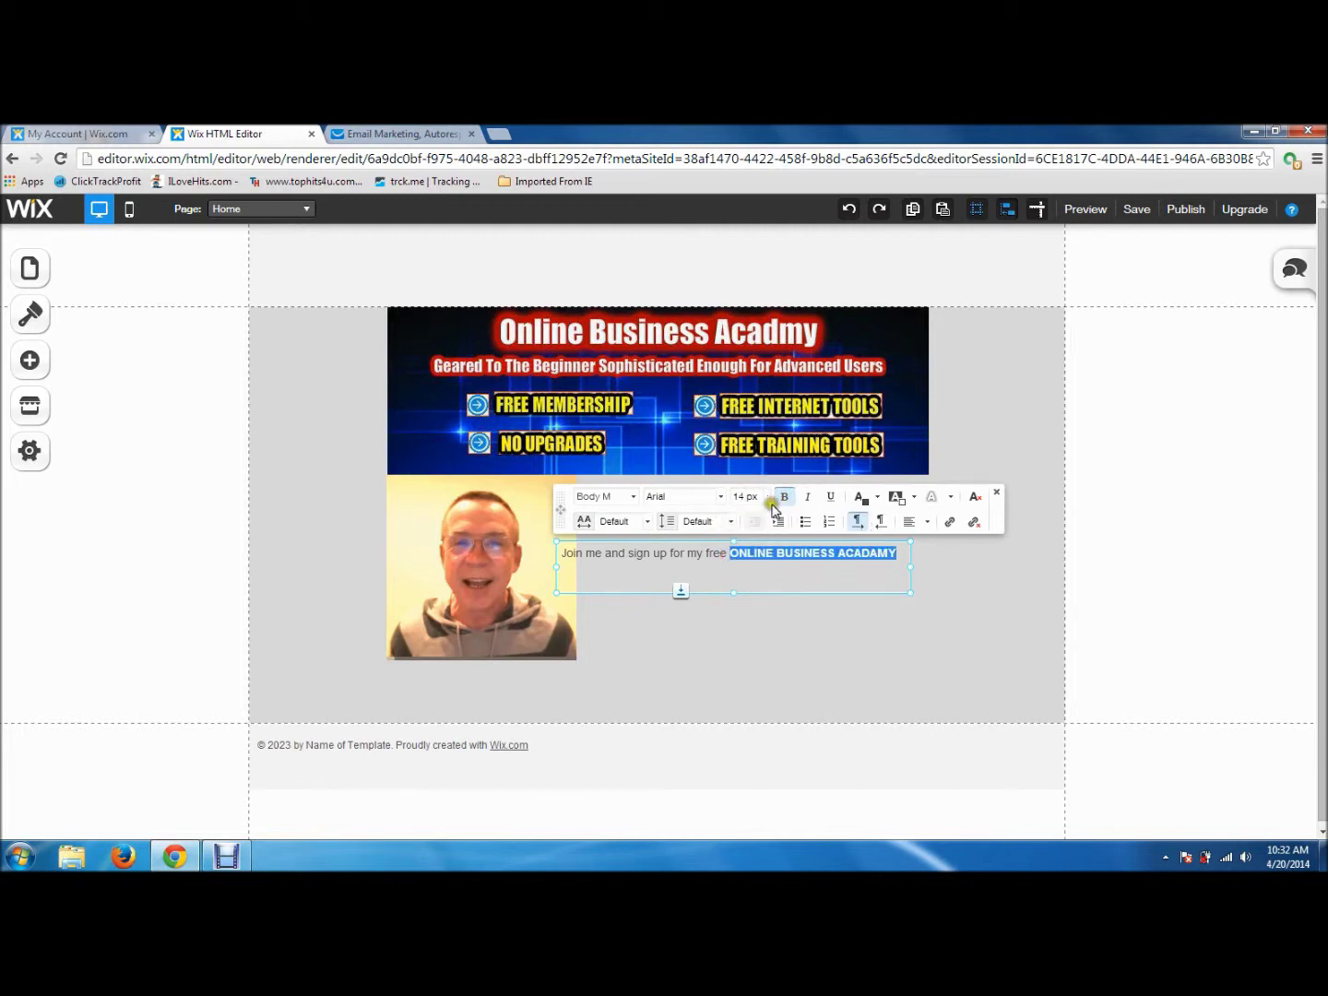
pyautogui.click(768, 500)
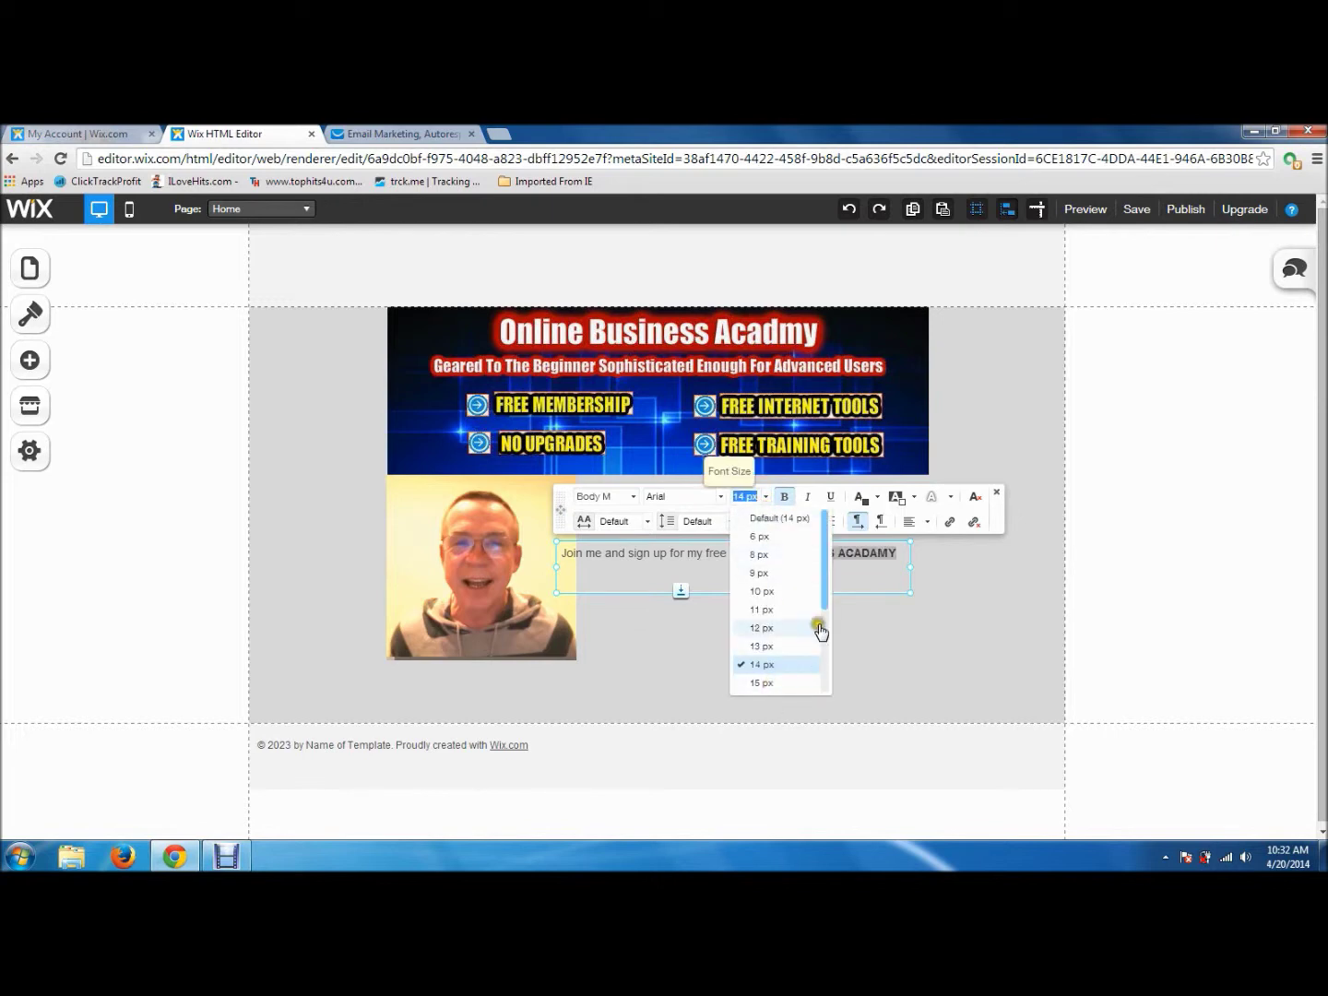
pyautogui.moveTo(824, 614); pyautogui.dragTo(806, 658)
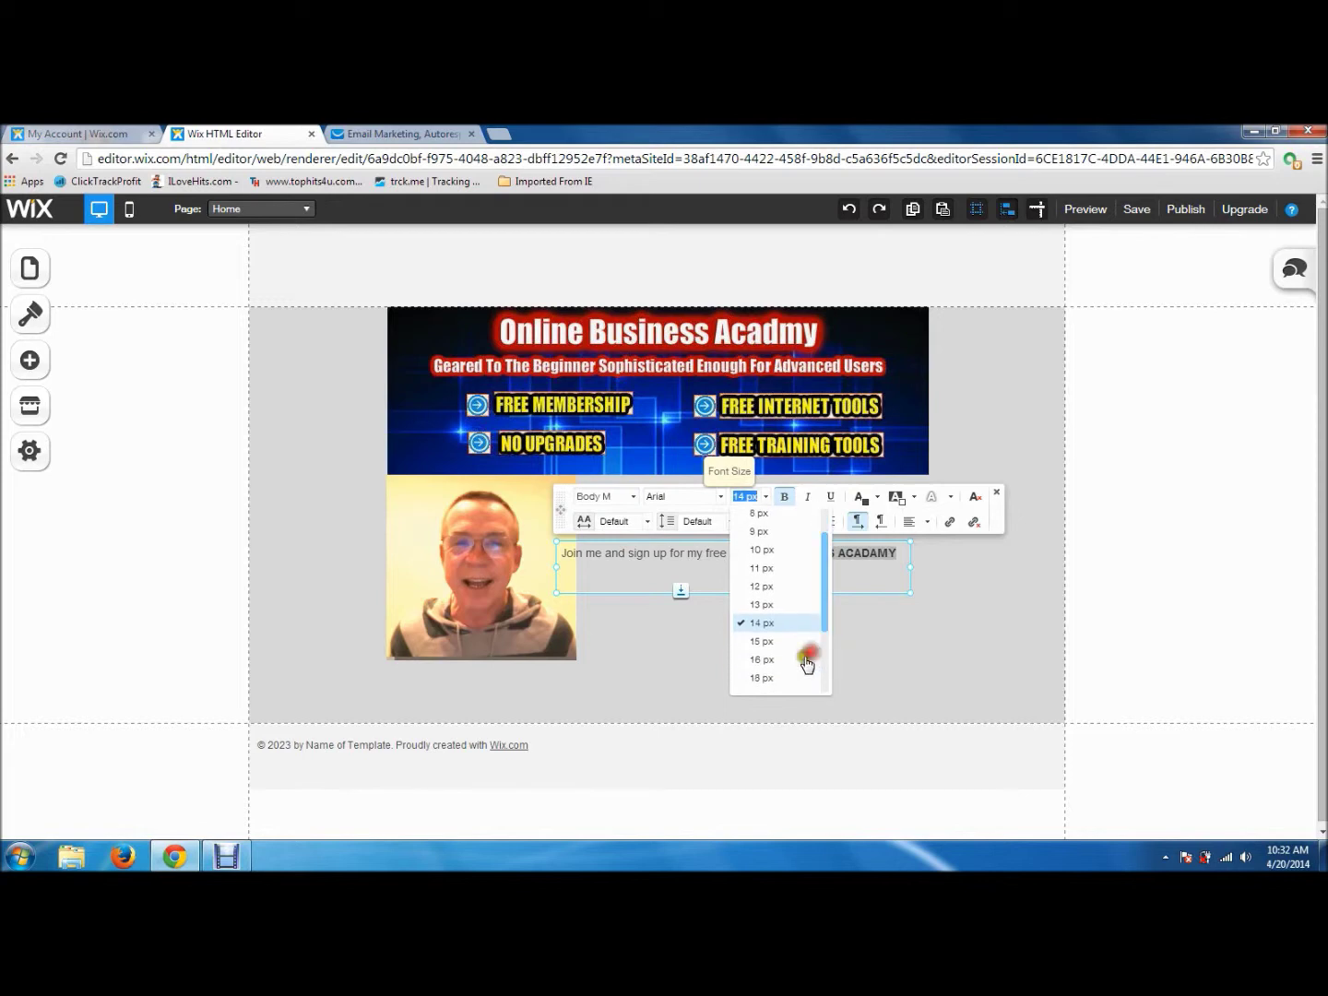
pyautogui.click(767, 660)
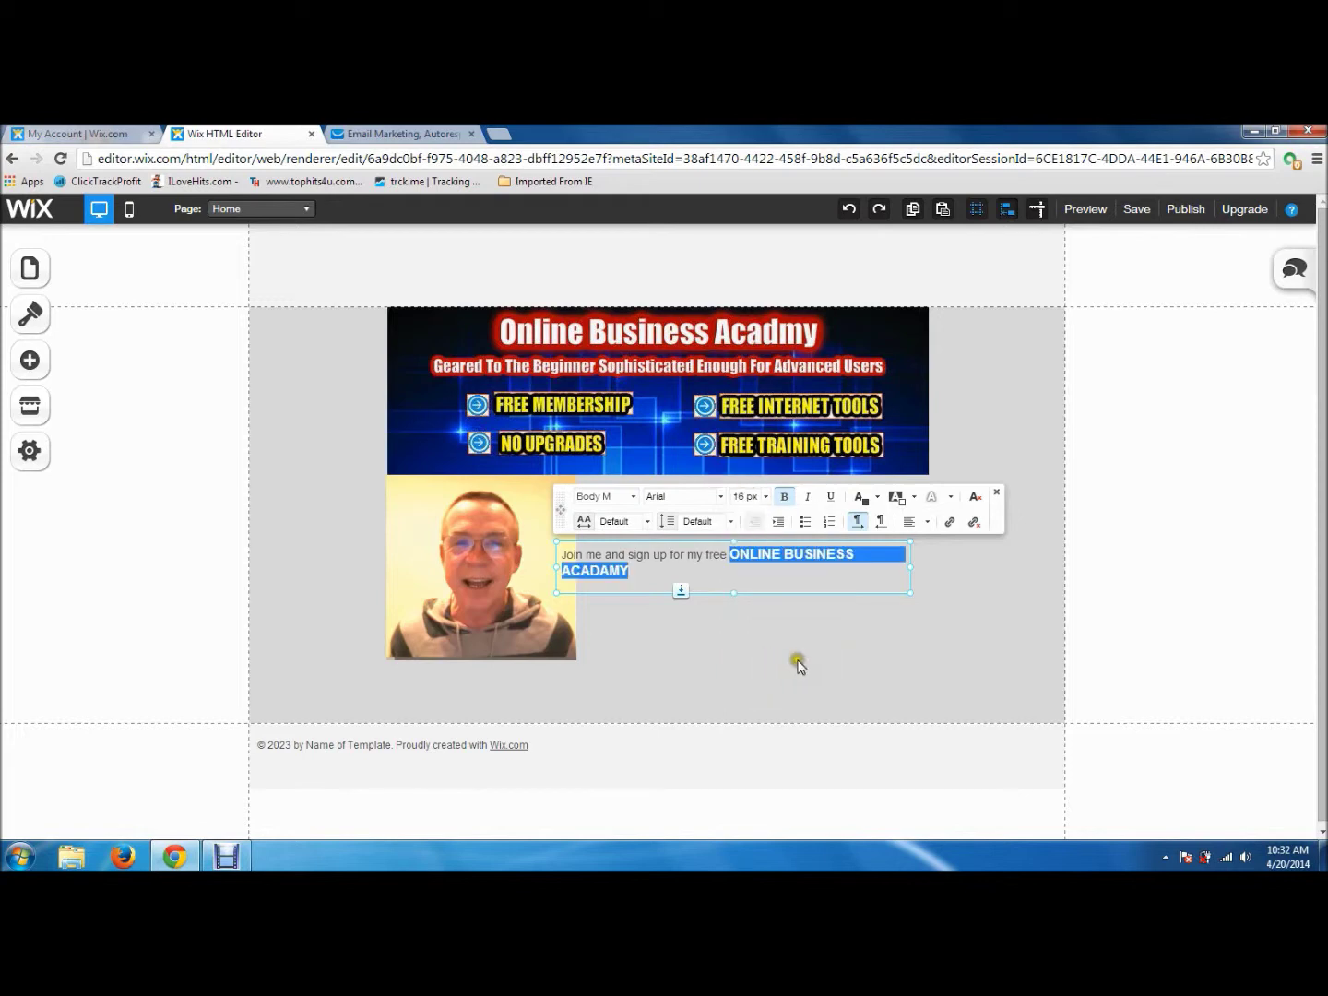
pyautogui.moveTo(911, 567); pyautogui.dragTo(939, 569)
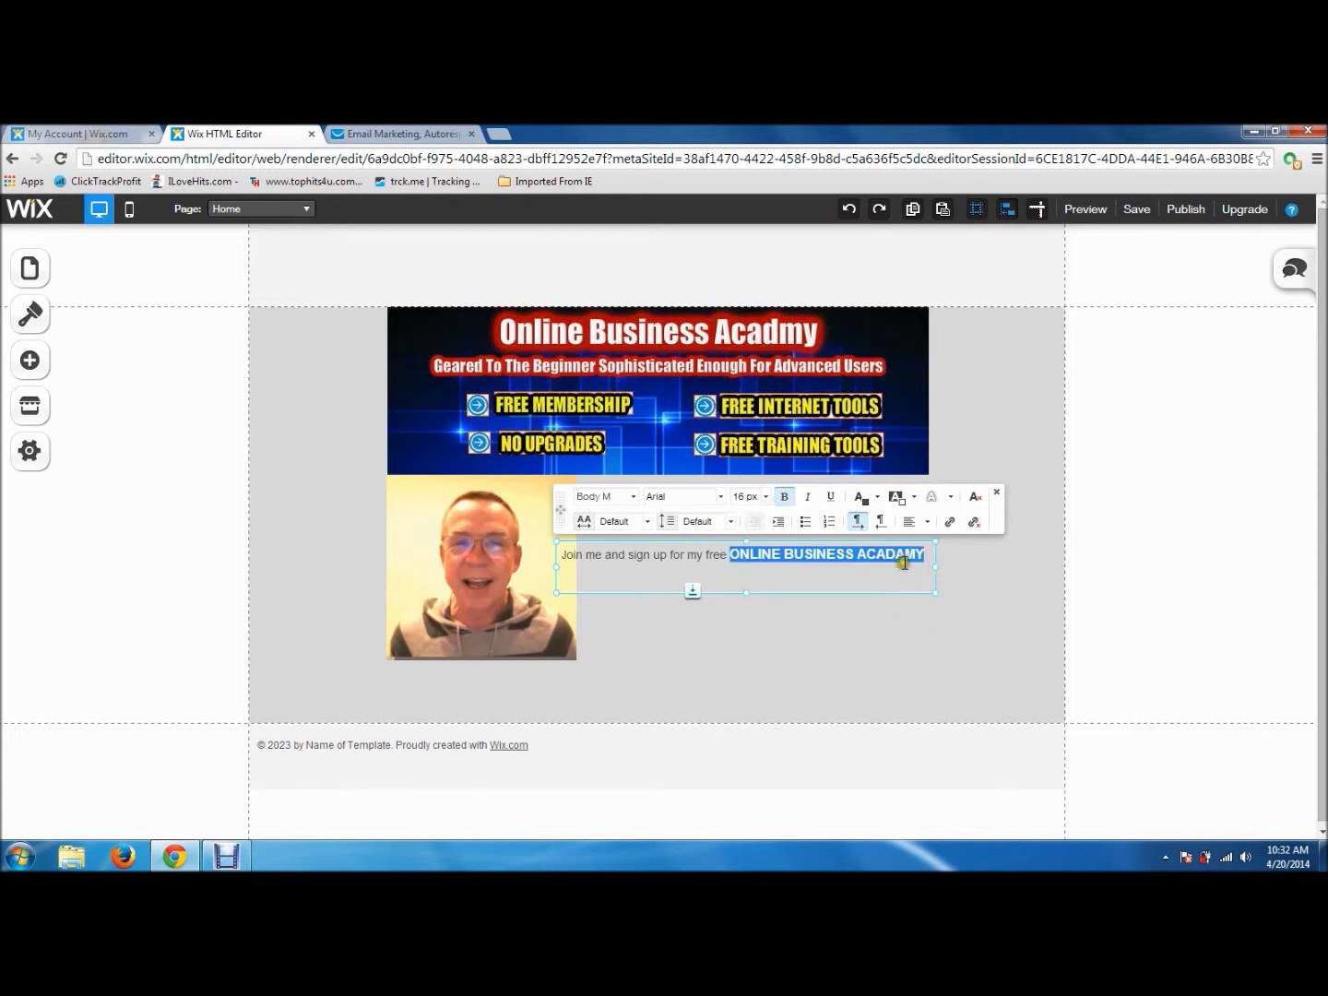
# Give 'ONLINE BUSINESS ACADAMY' red lettering on a yellow highlight.
pyautogui.click(880, 501)
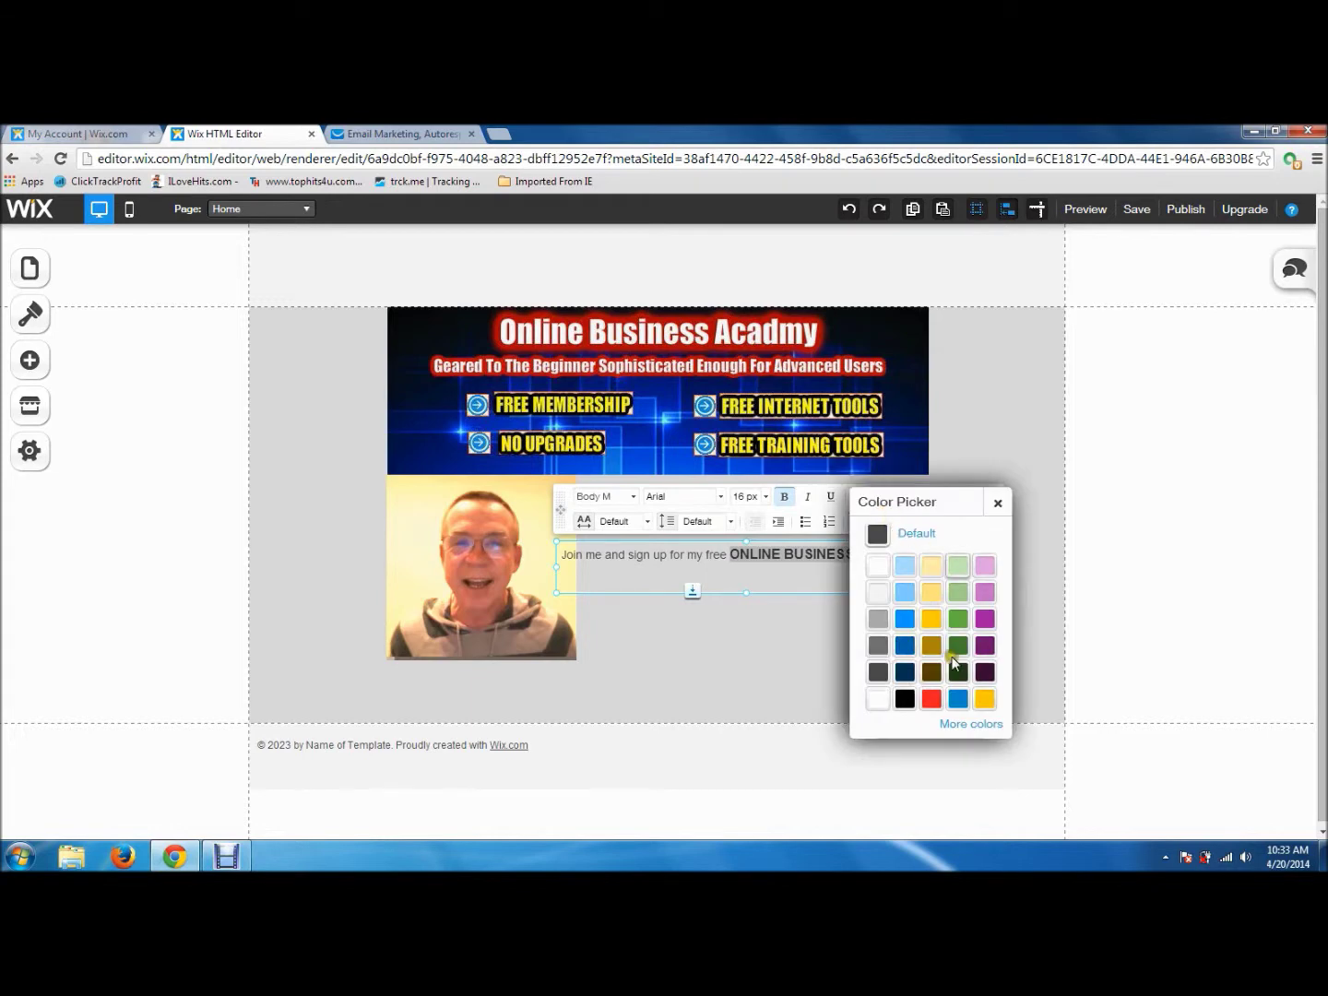
pyautogui.click(932, 699)
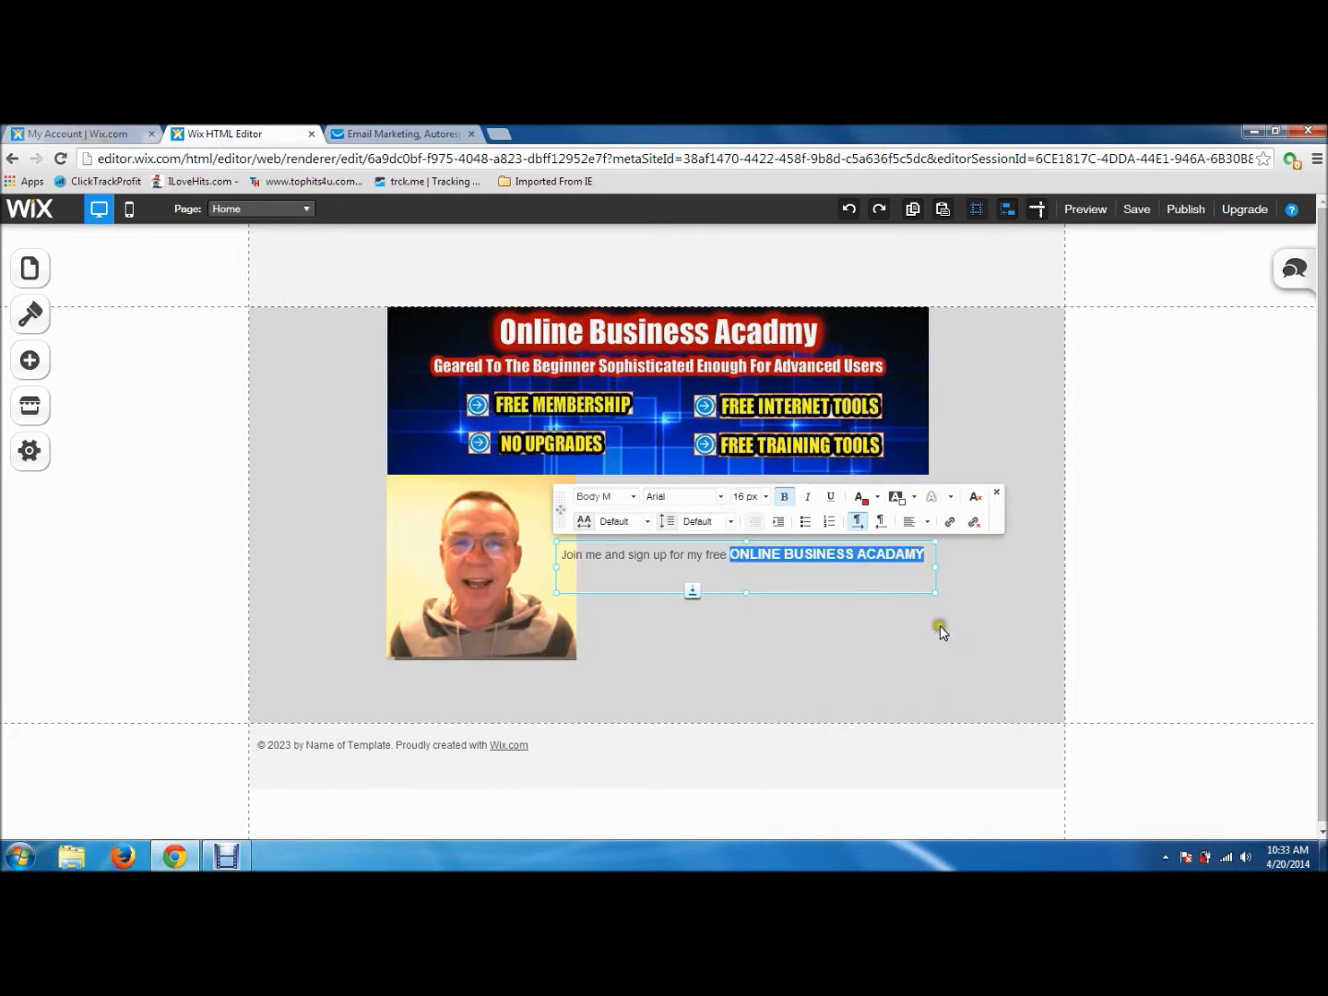
pyautogui.click(914, 499)
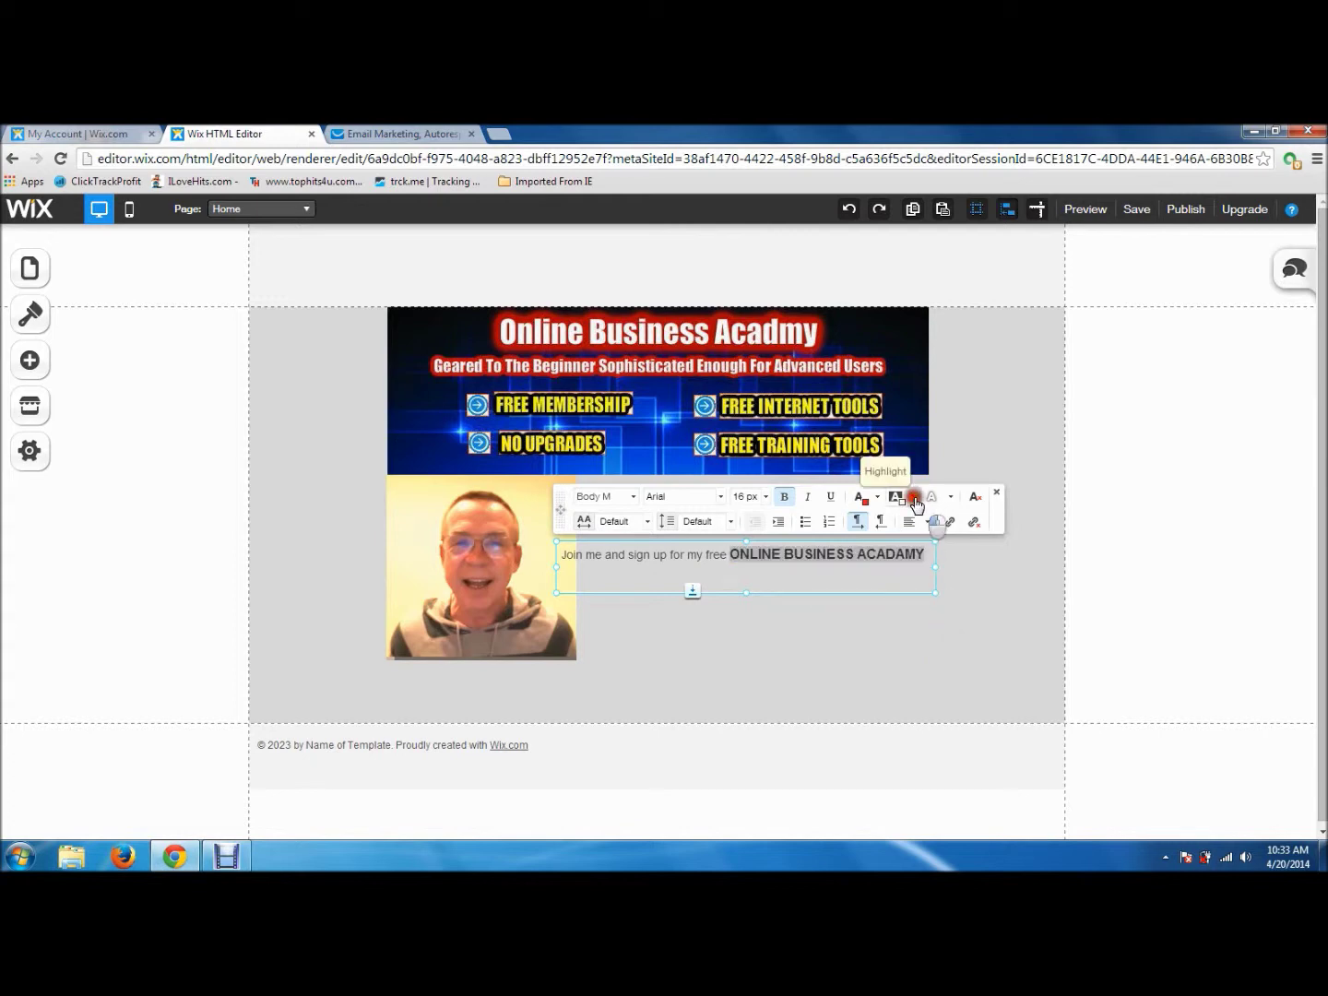
pyautogui.click(915, 500)
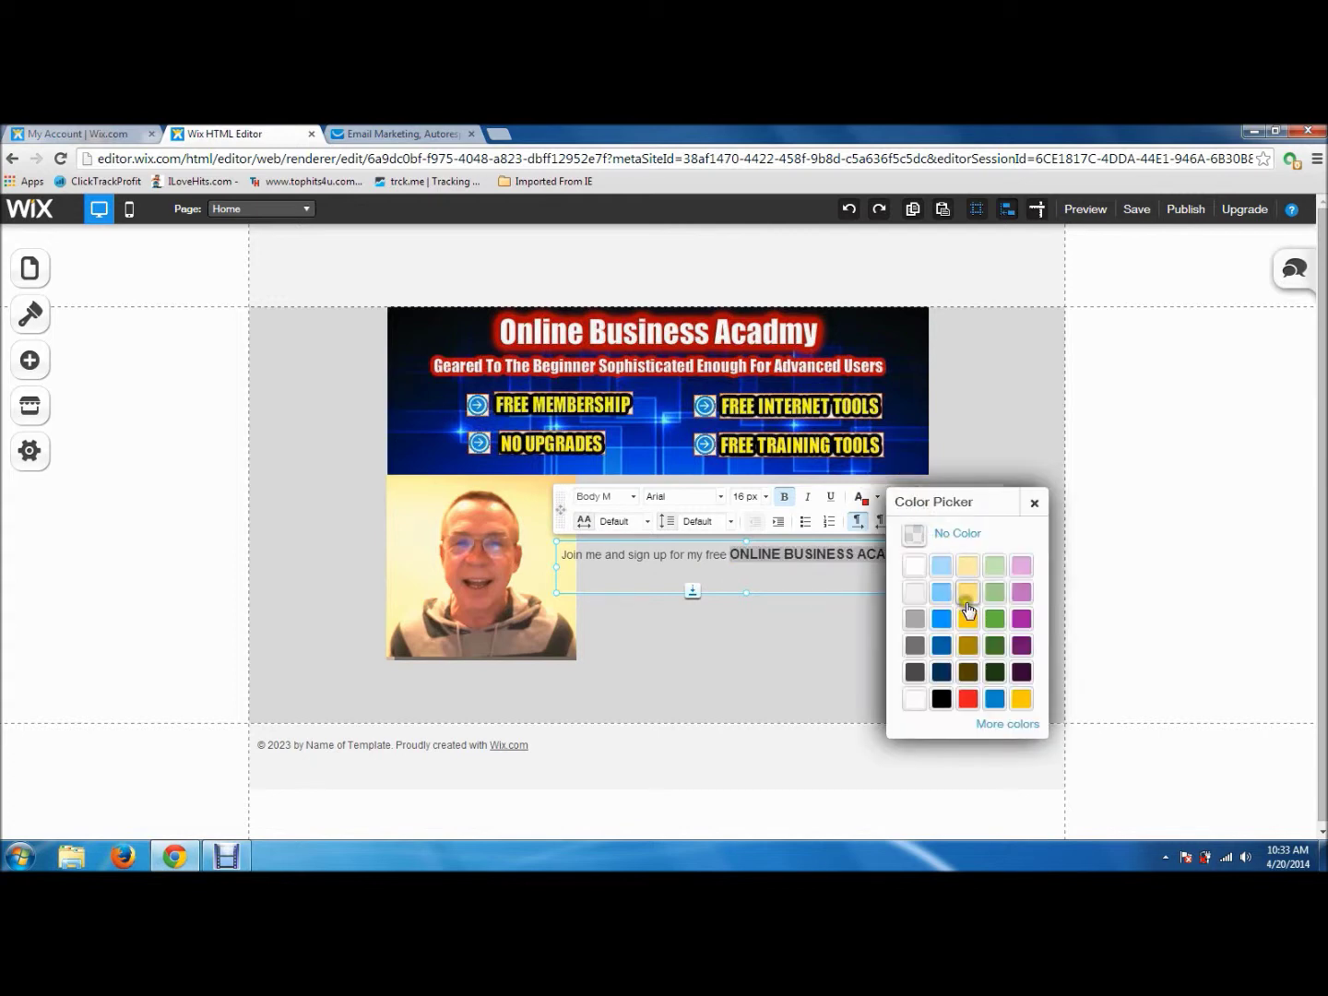
pyautogui.click(968, 616)
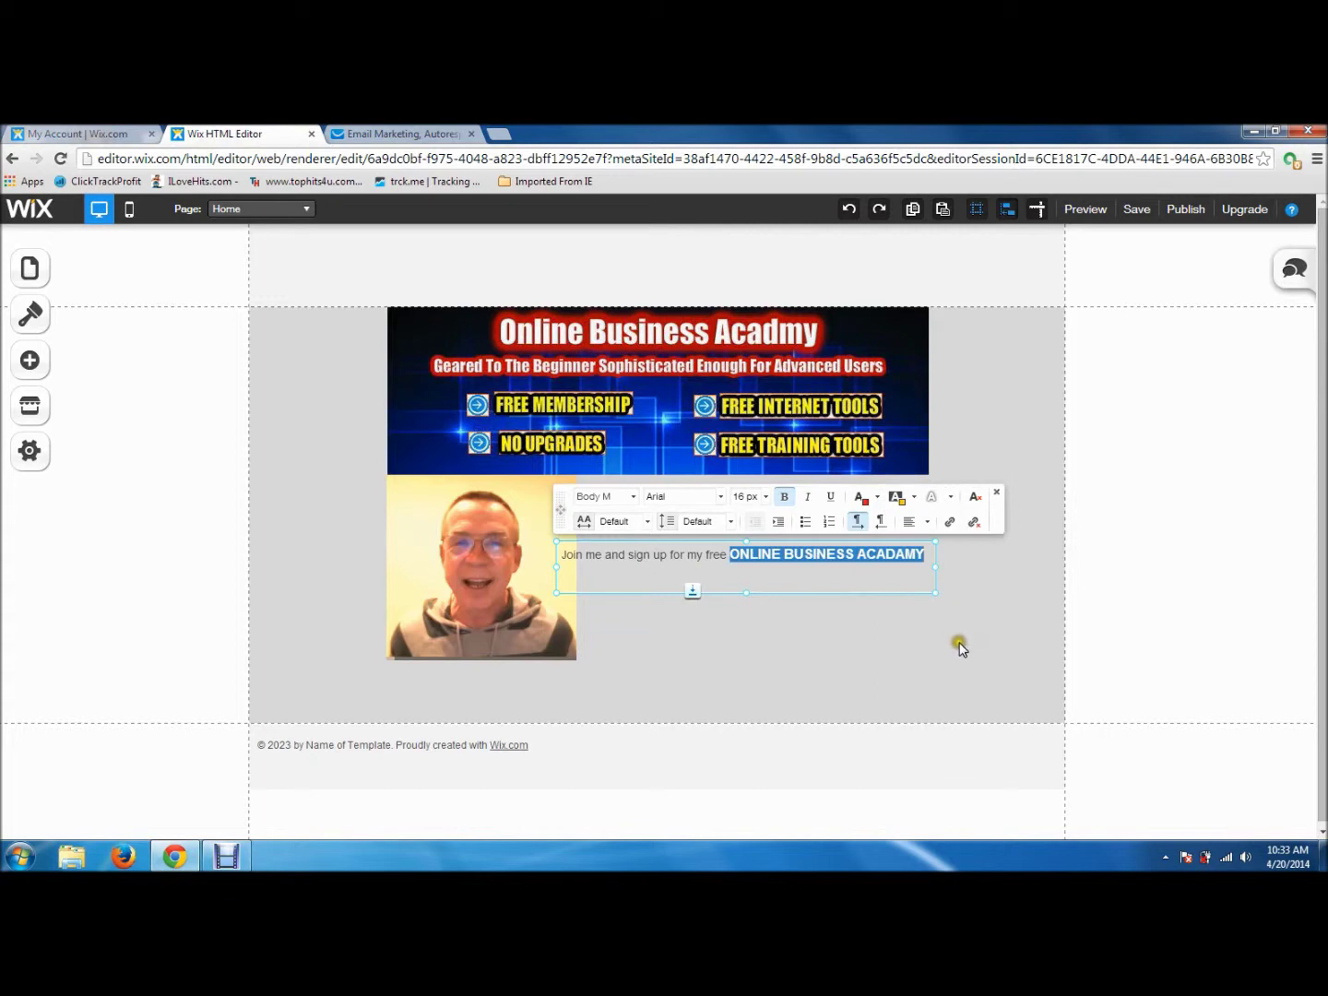
pyautogui.click(959, 648)
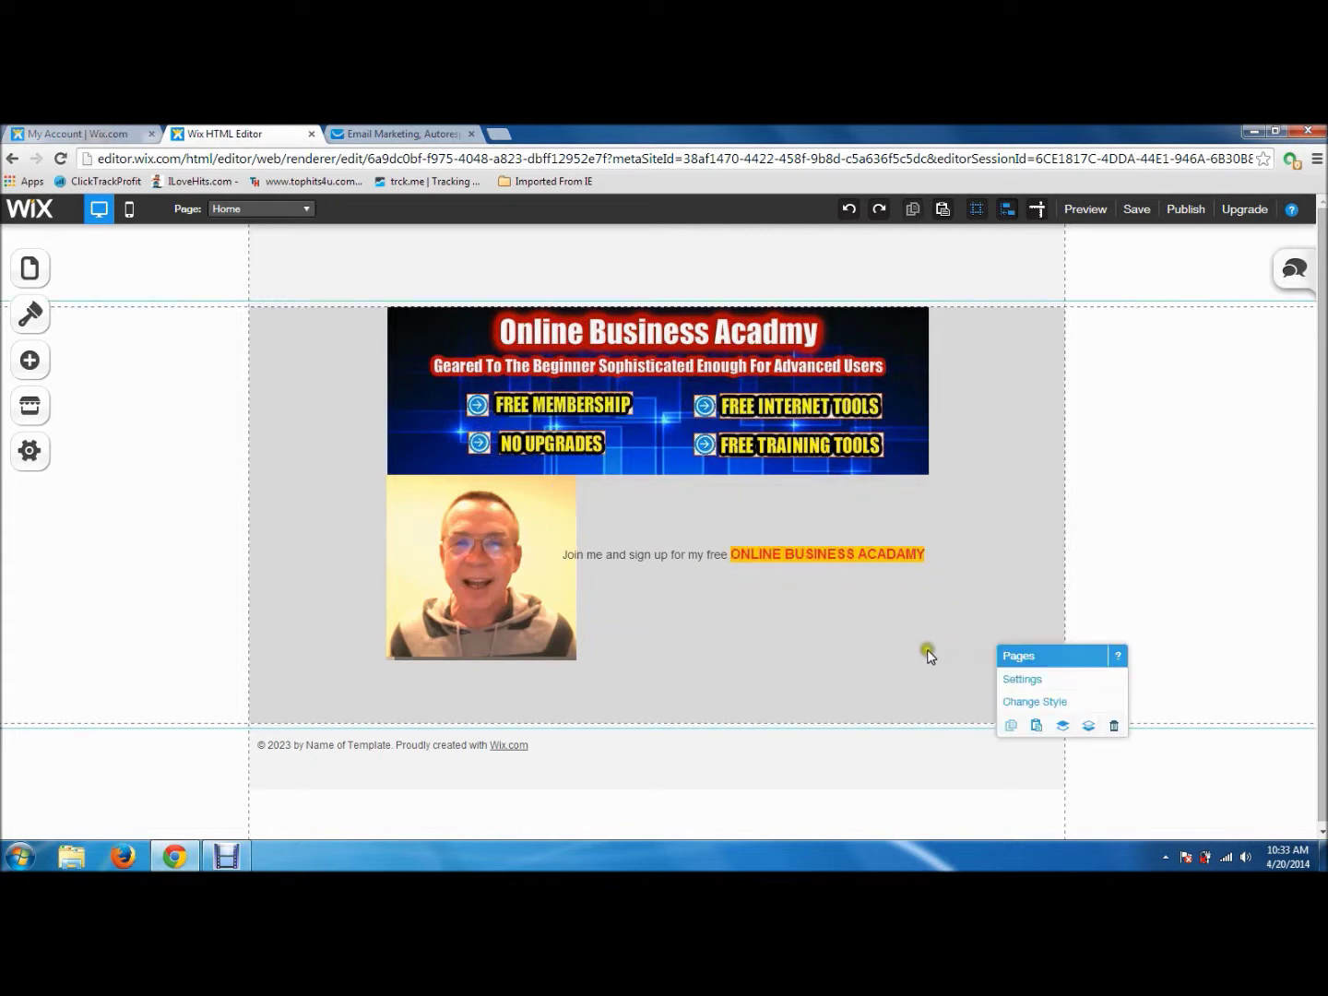
pyautogui.click(696, 556)
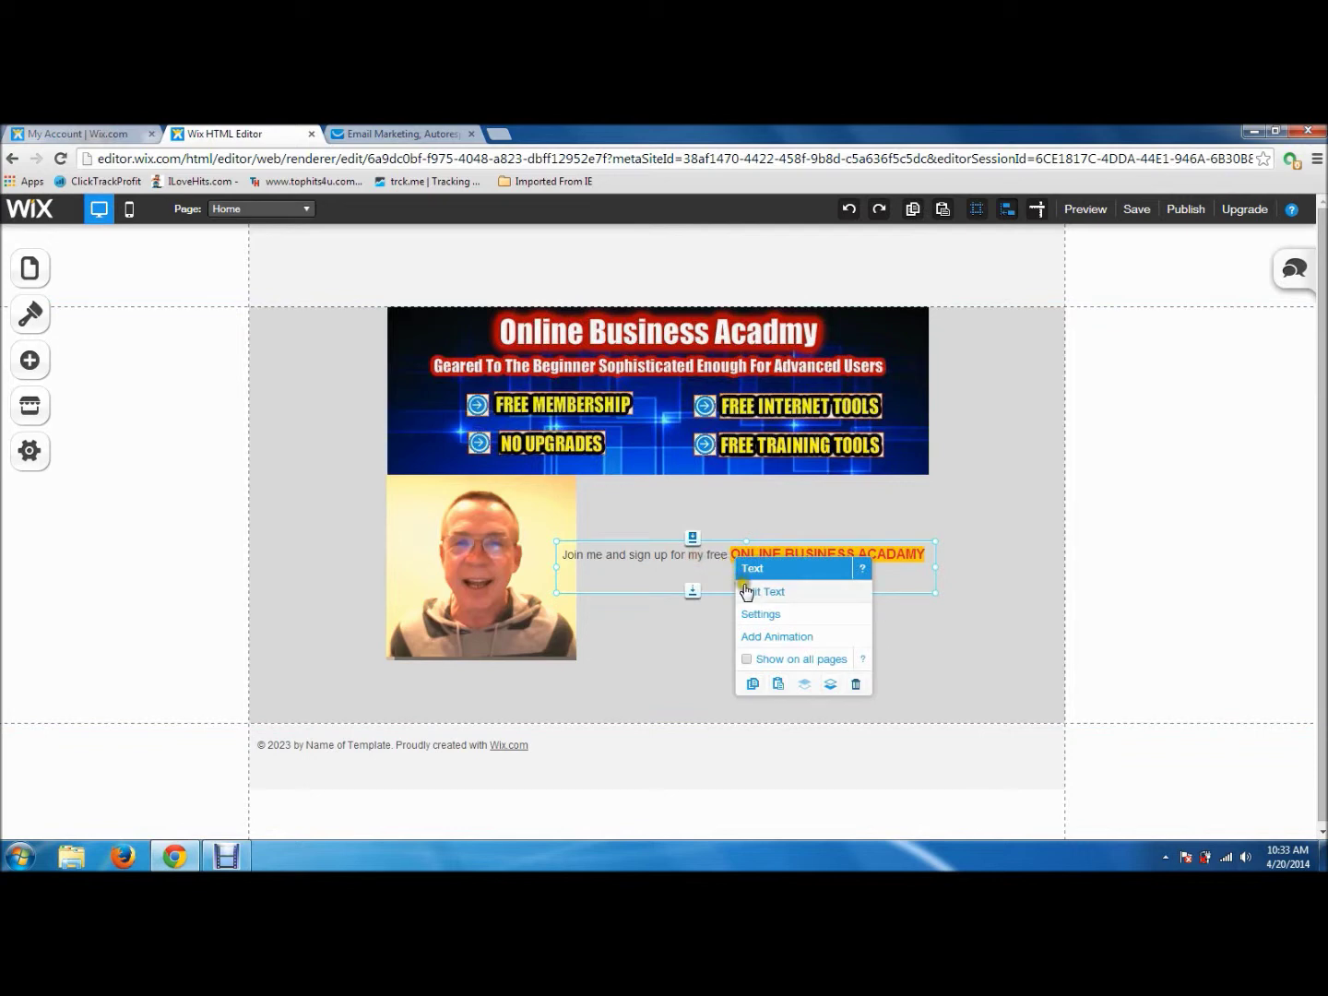
# Make 'Join me and sign up for my free' bold and black, widening the box to fit one line.
pyautogui.click(748, 593)
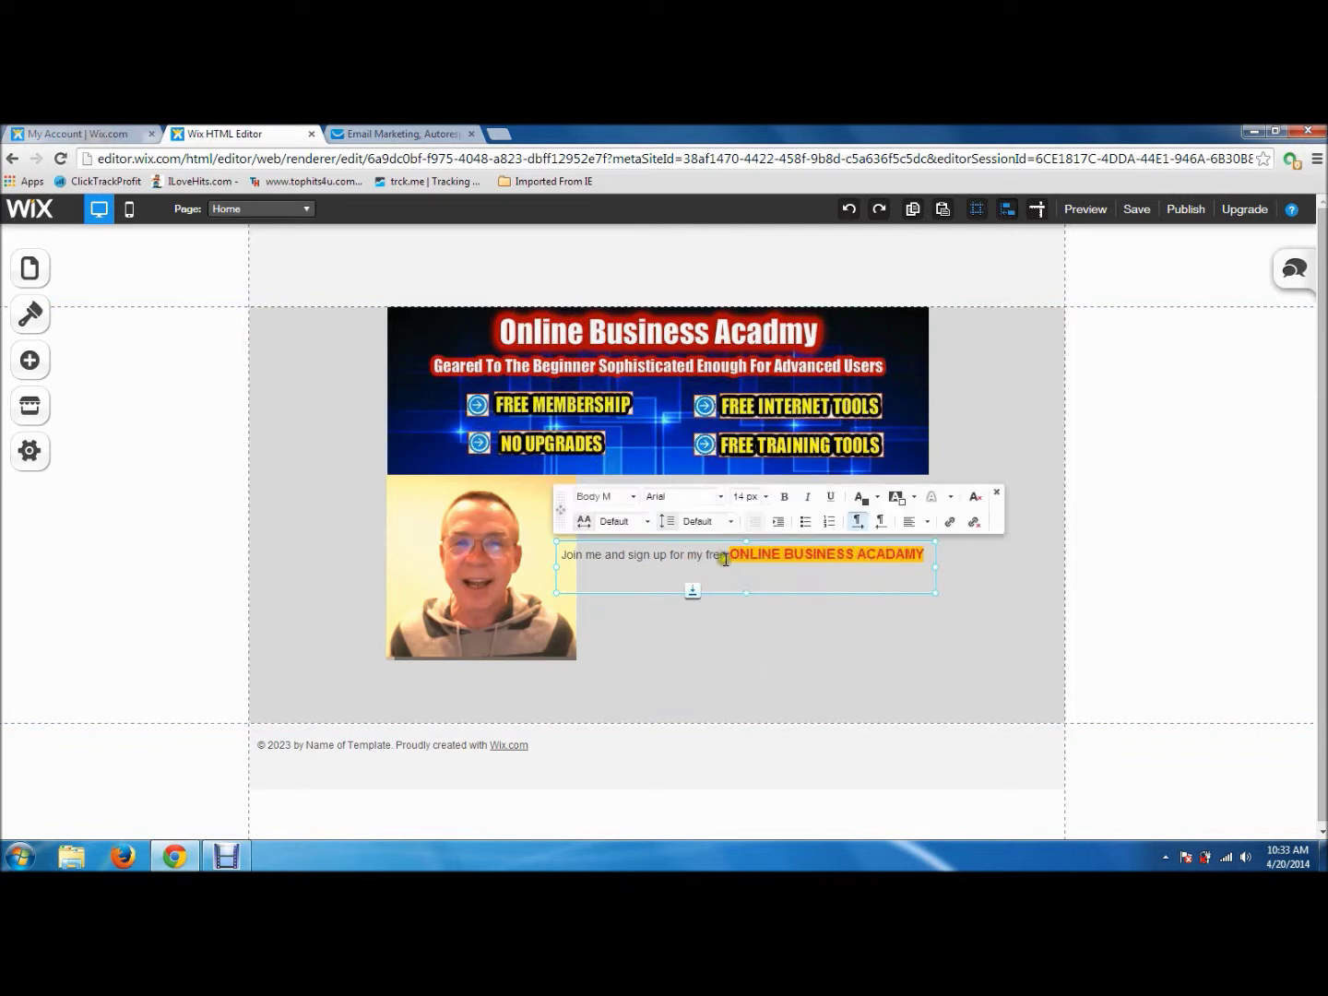
pyautogui.doubleClick(720, 556)
pyautogui.moveTo(724, 557); pyautogui.dragTo(559, 556)
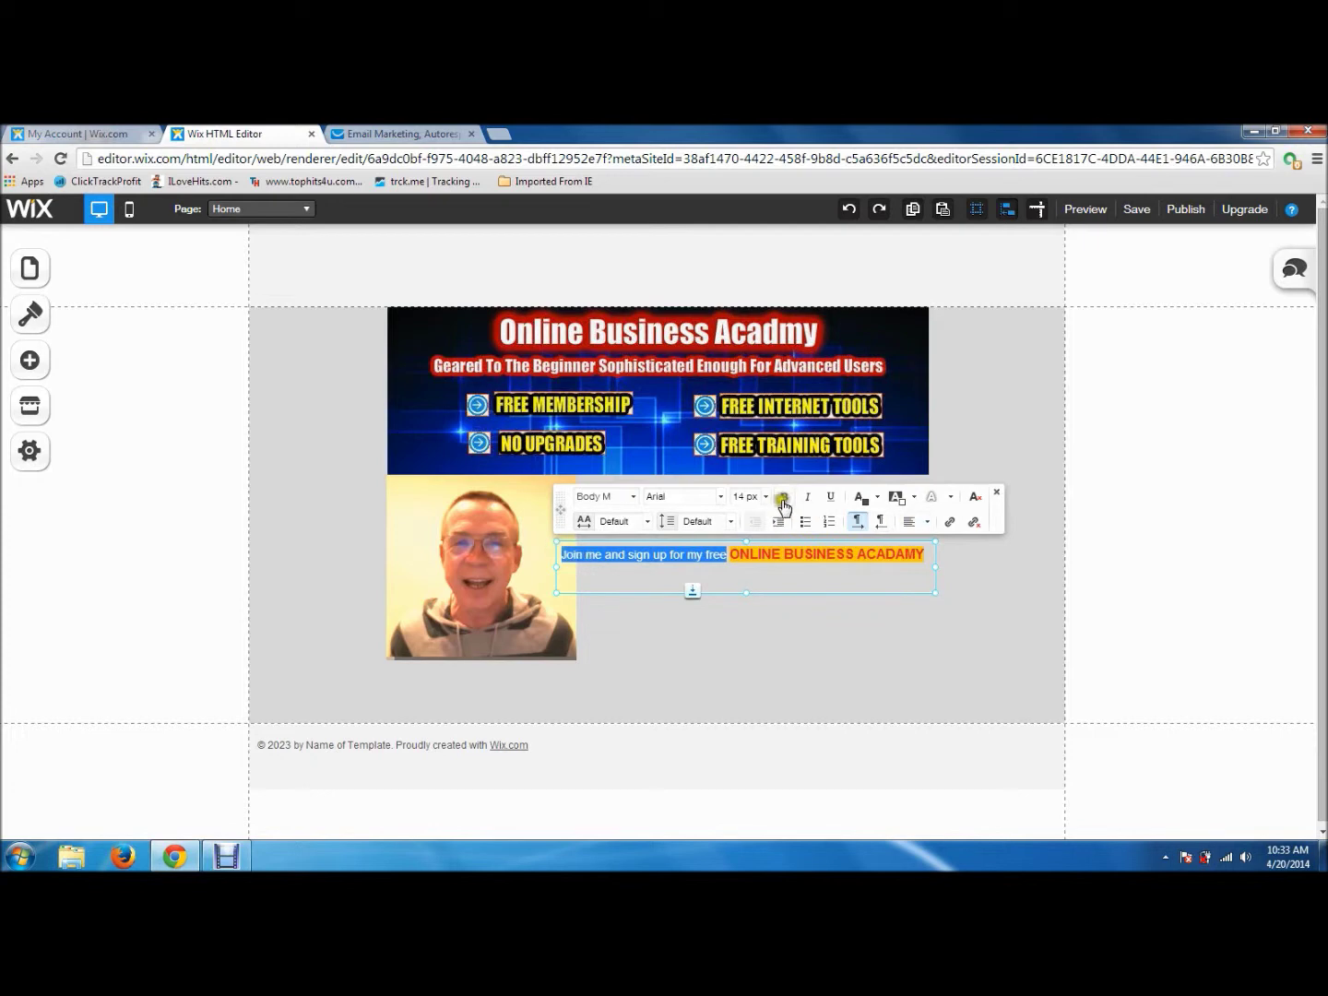
pyautogui.click(784, 498)
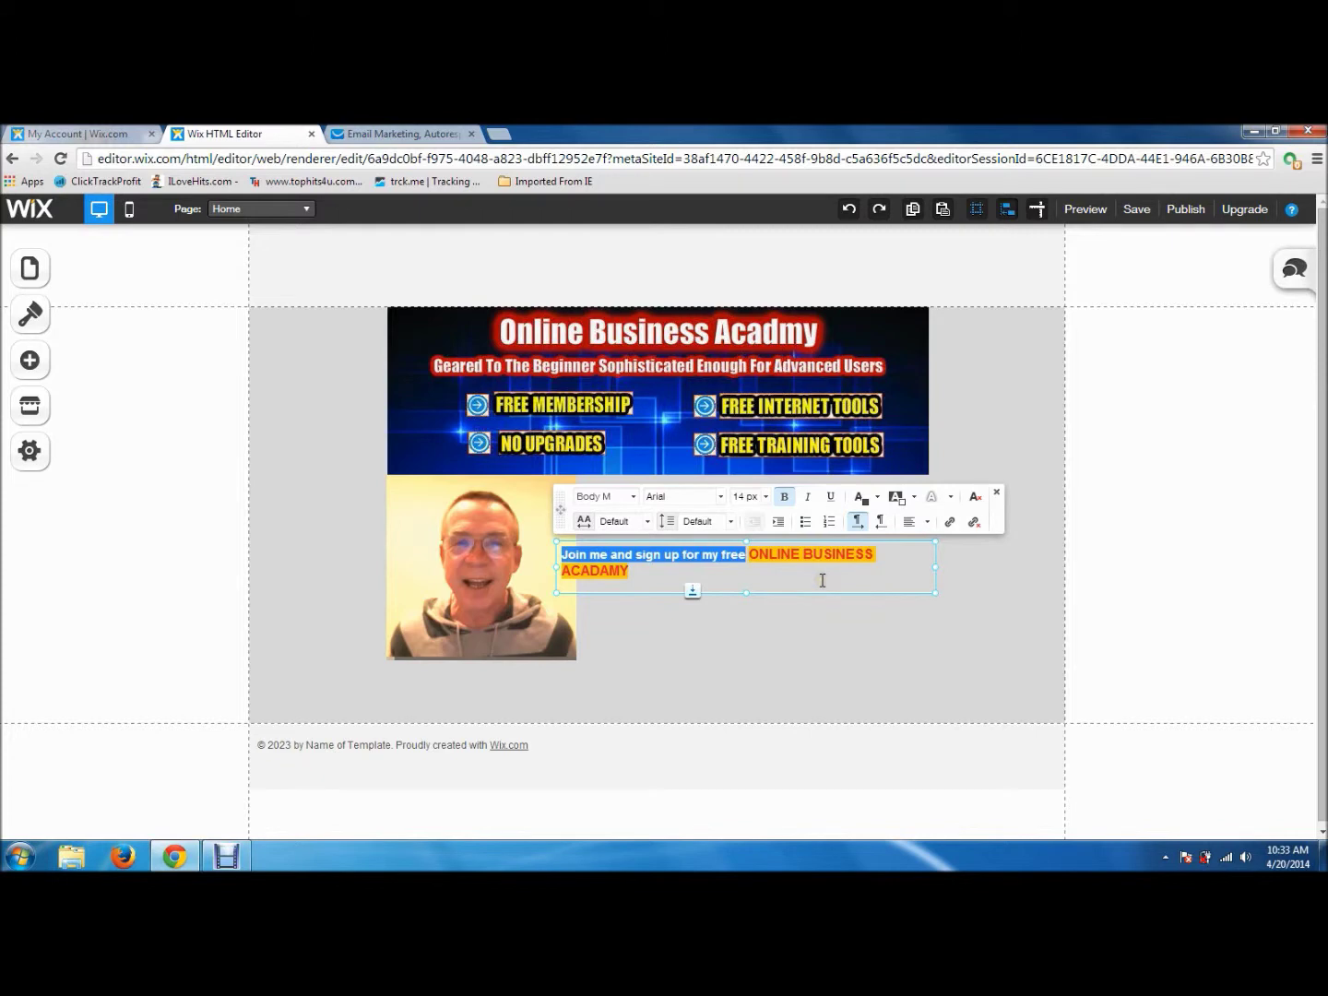
pyautogui.click(877, 499)
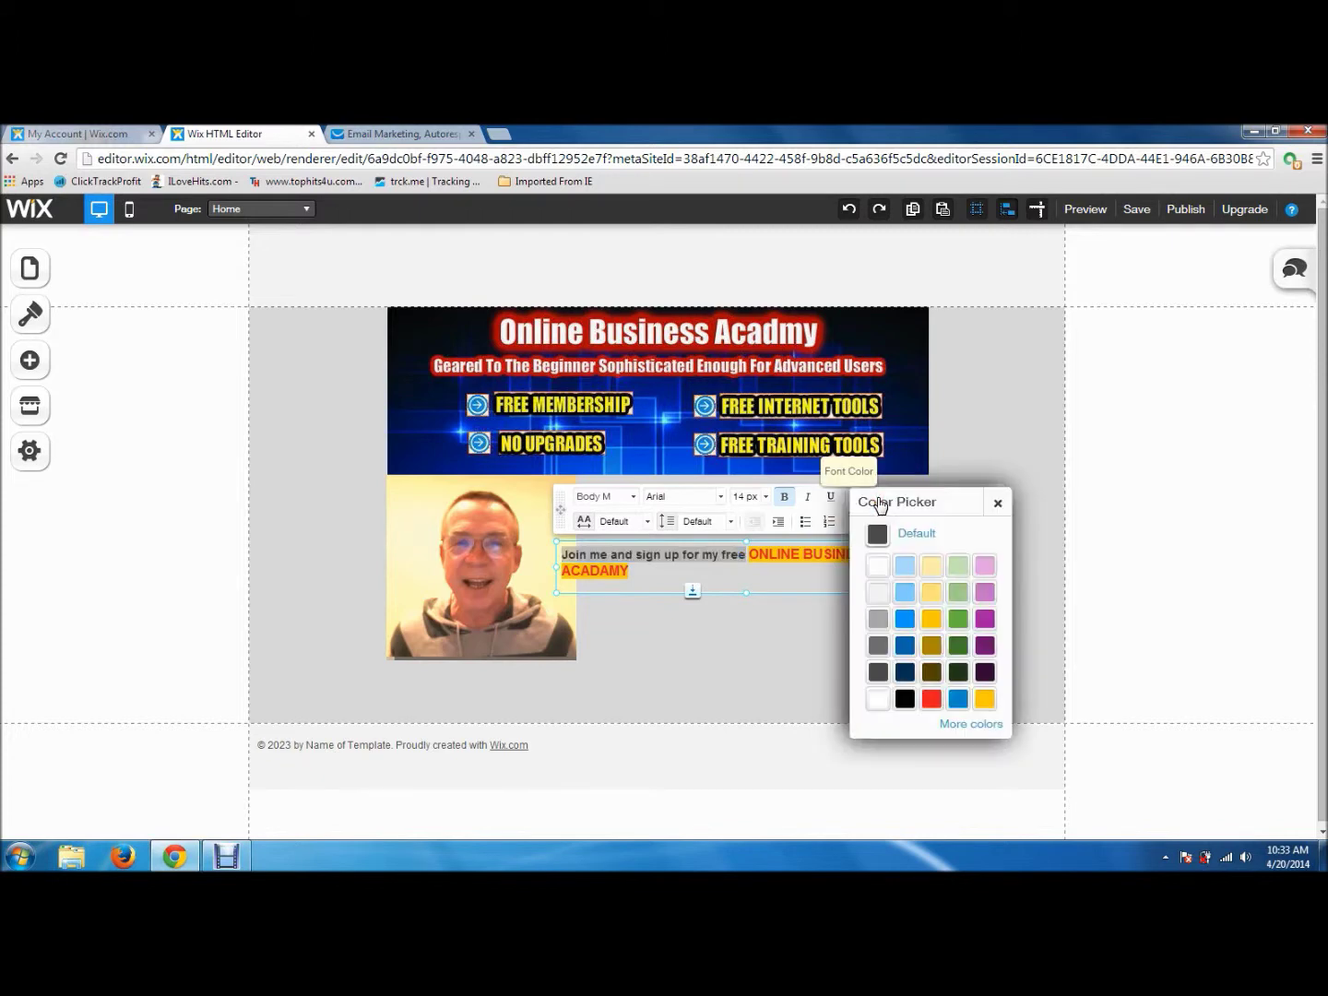
pyautogui.click(909, 706)
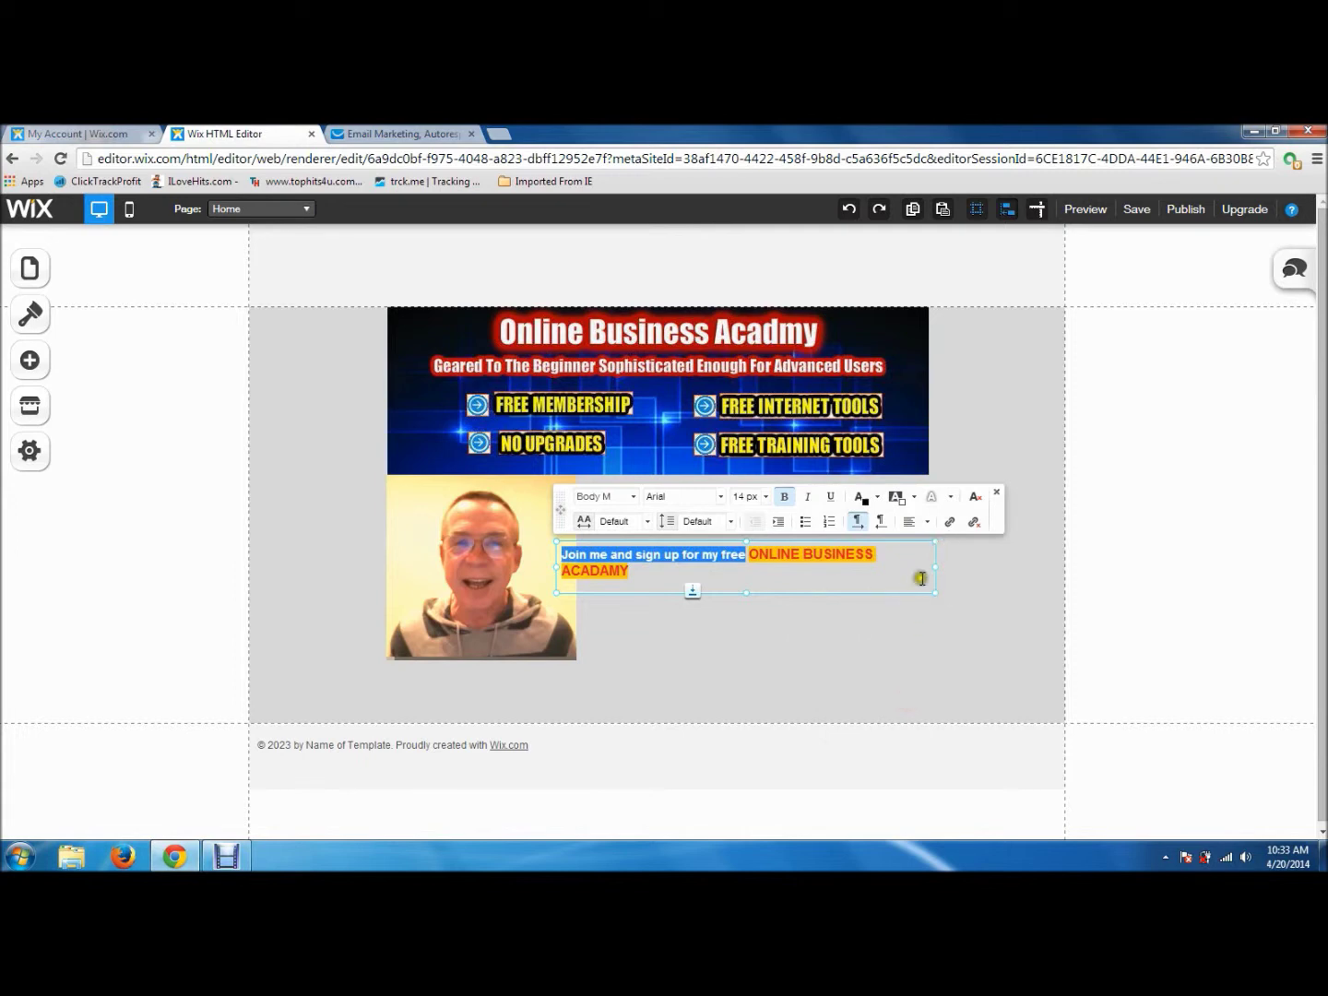
pyautogui.moveTo(933, 569); pyautogui.dragTo(962, 569)
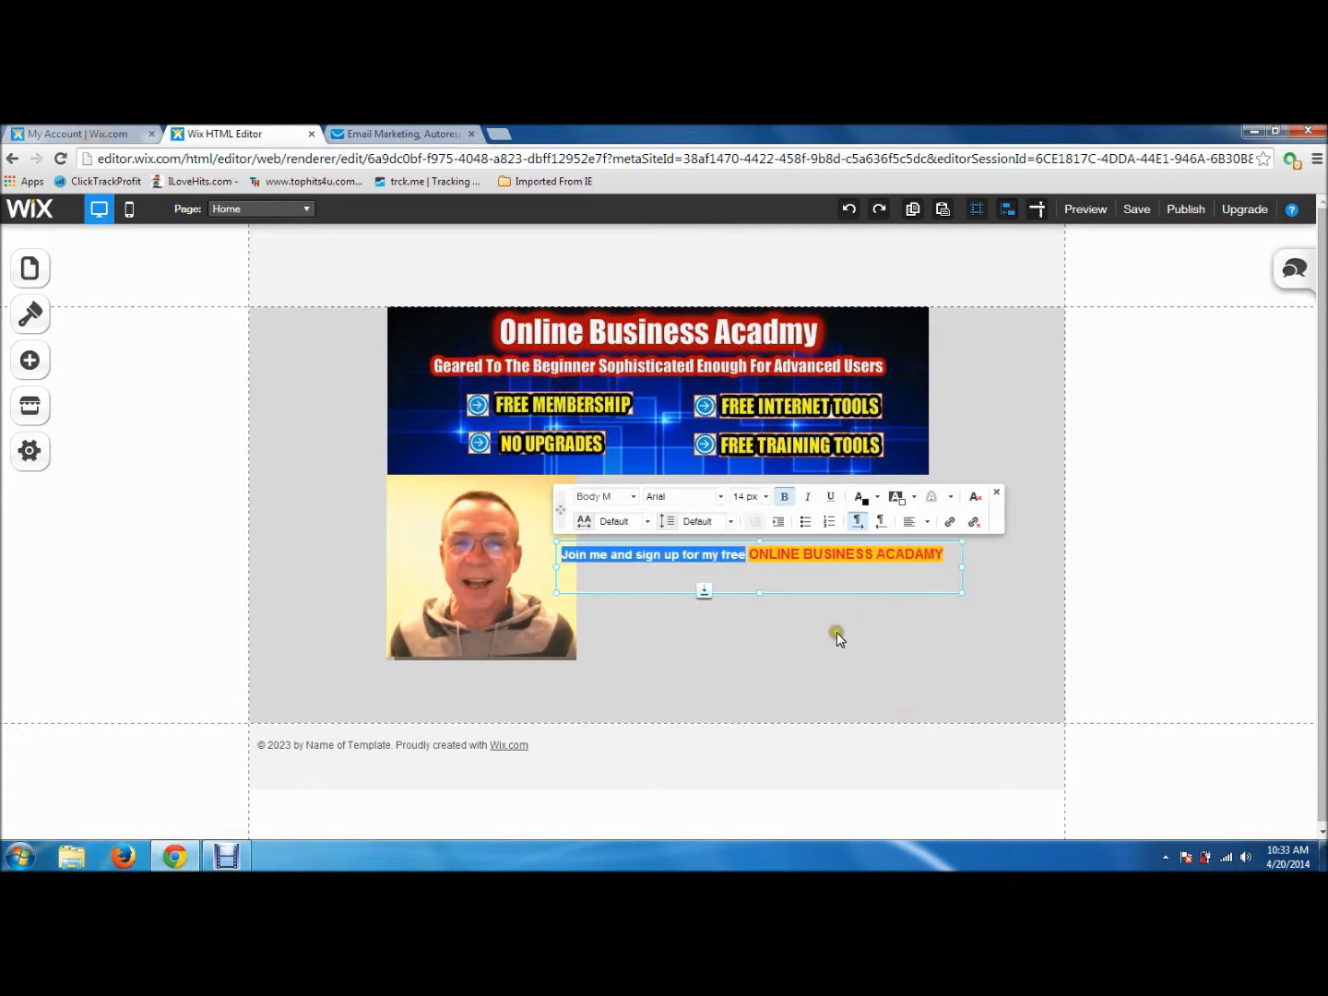
pyautogui.click(748, 554)
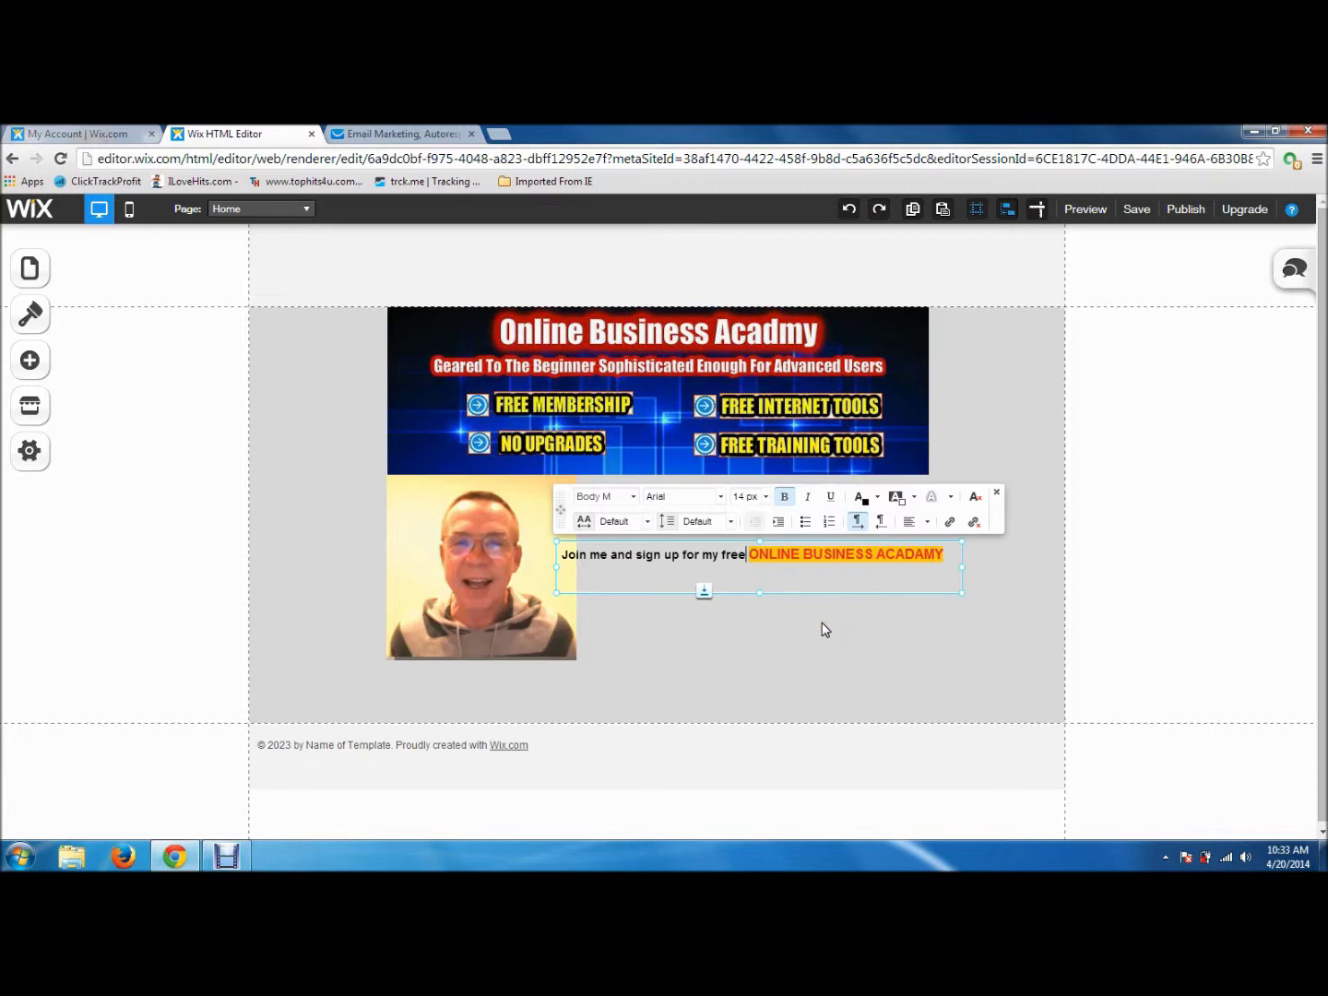
# Put 'ONLINE BUSINESS ACADAMY' on its own line, narrow the box, and move the text up level with the photo.
pyautogui.press('Return')
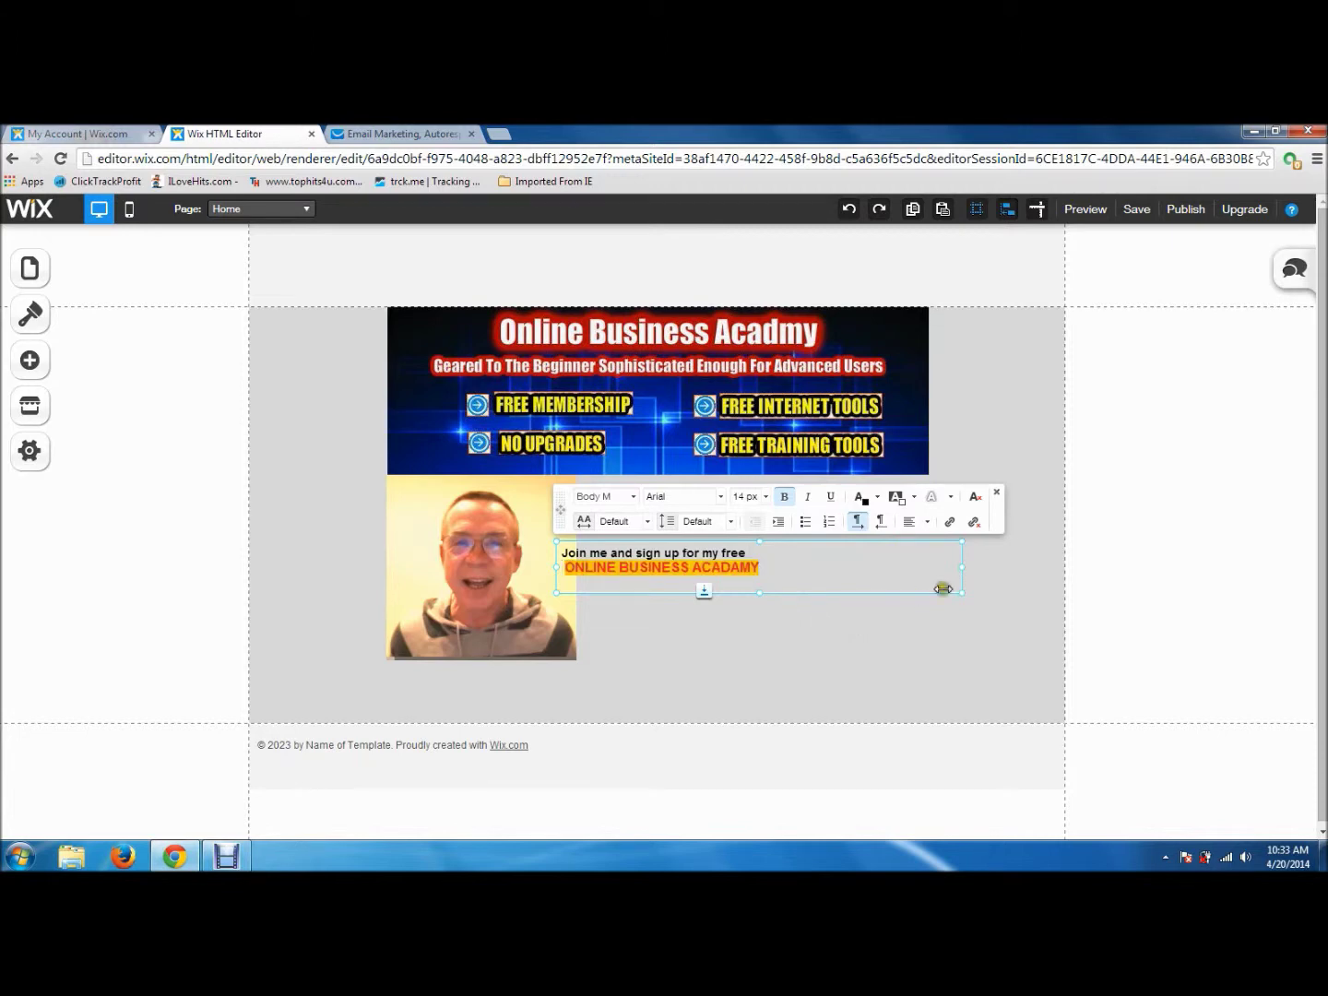
pyautogui.click(950, 570)
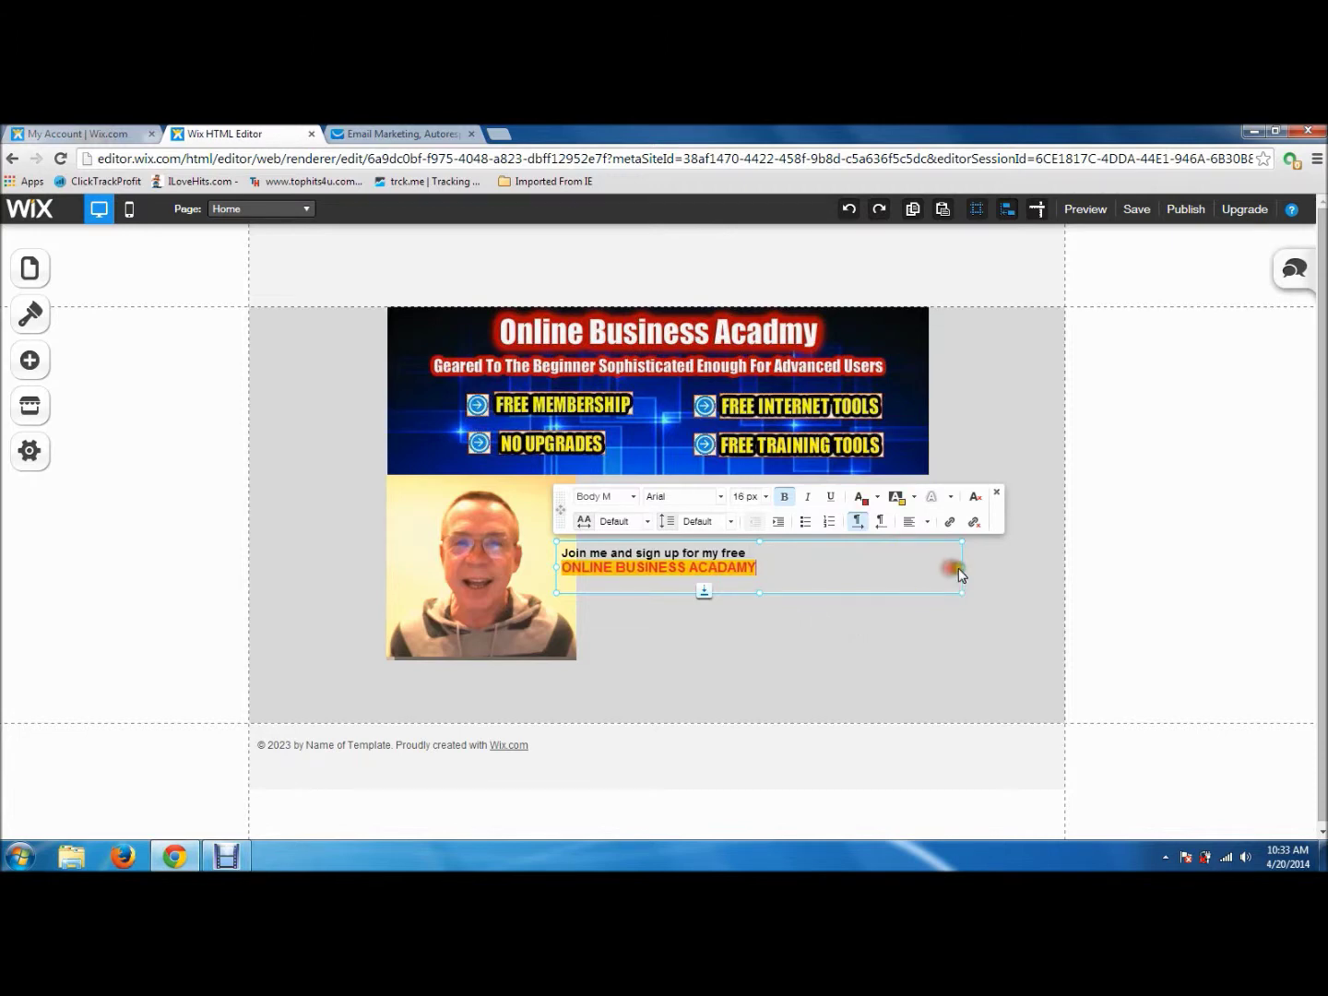
pyautogui.moveTo(960, 564); pyautogui.dragTo(764, 564)
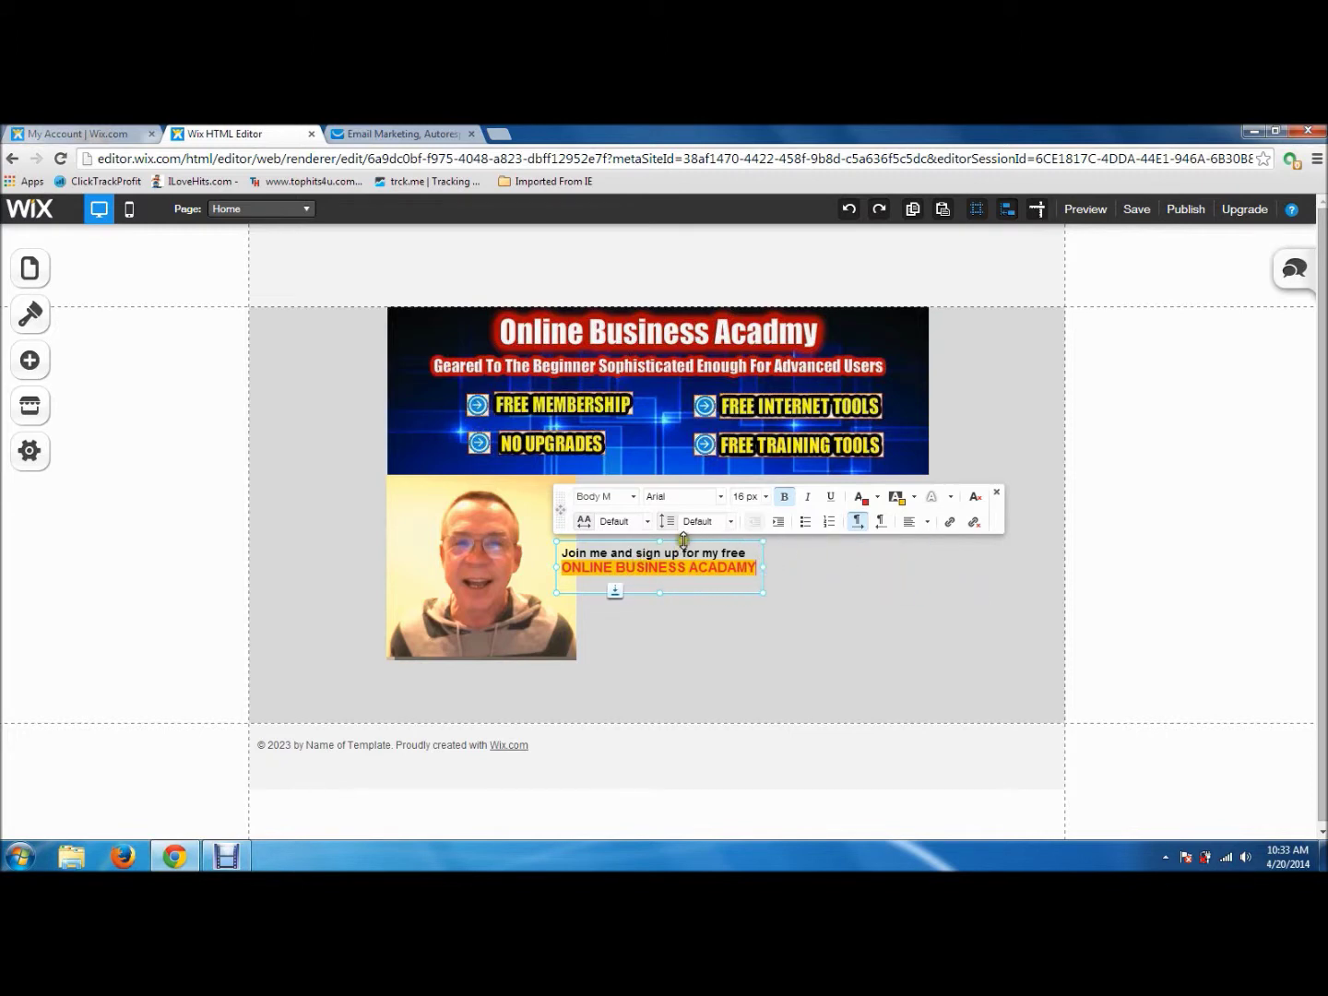
pyautogui.click(972, 597)
pyautogui.rightClick(908, 599)
pyautogui.press('Escape')
pyautogui.moveTo(726, 577); pyautogui.dragTo(757, 510)
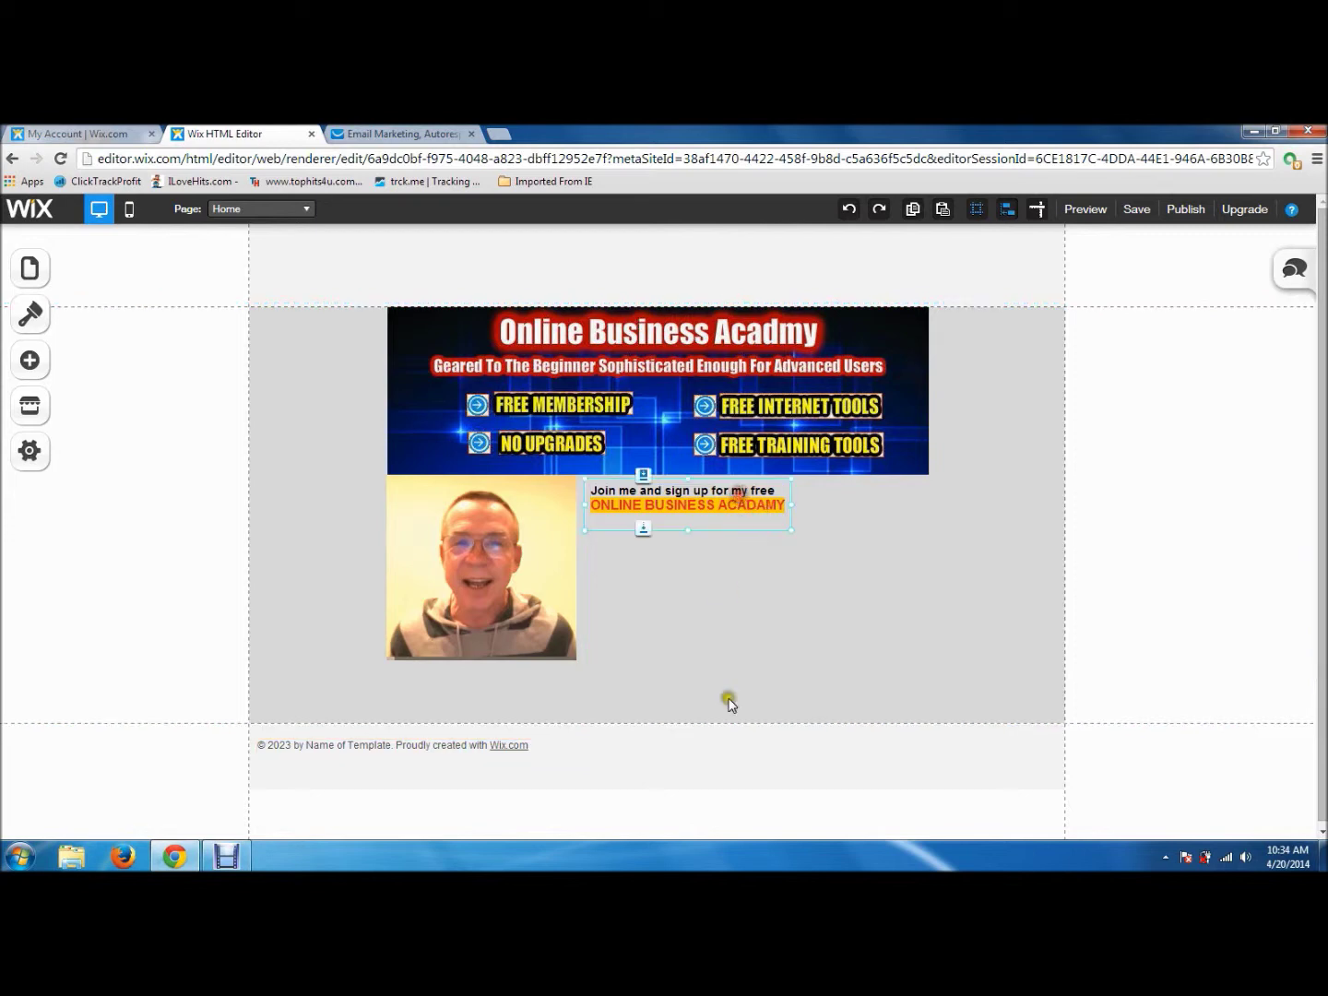
# Add a new paragraph text box to the page from the Add panel.
pyautogui.click(768, 670)
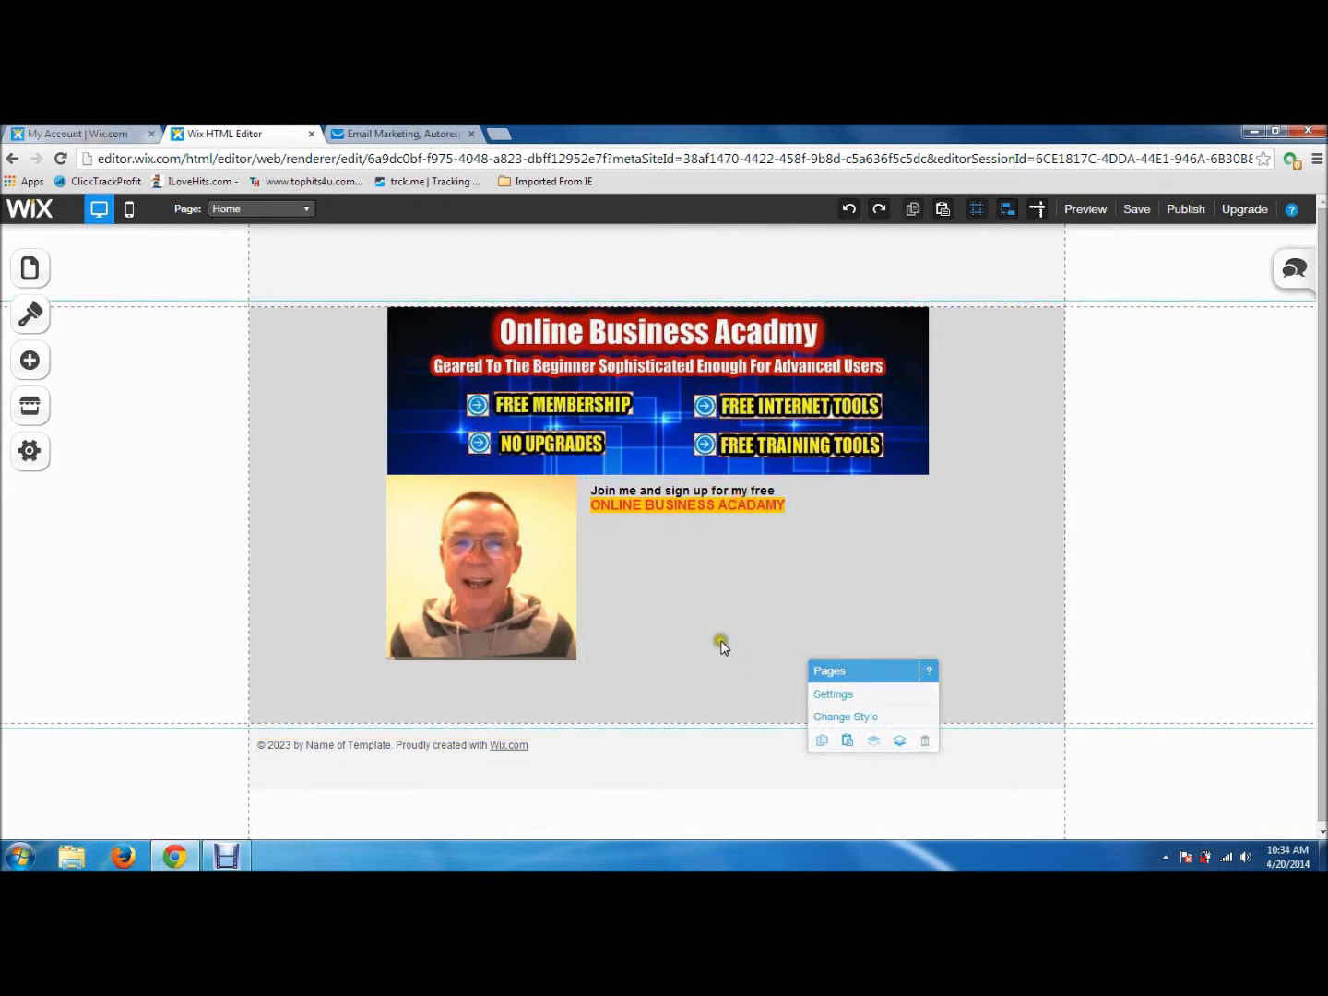
pyautogui.click(29, 362)
pyautogui.click(111, 376)
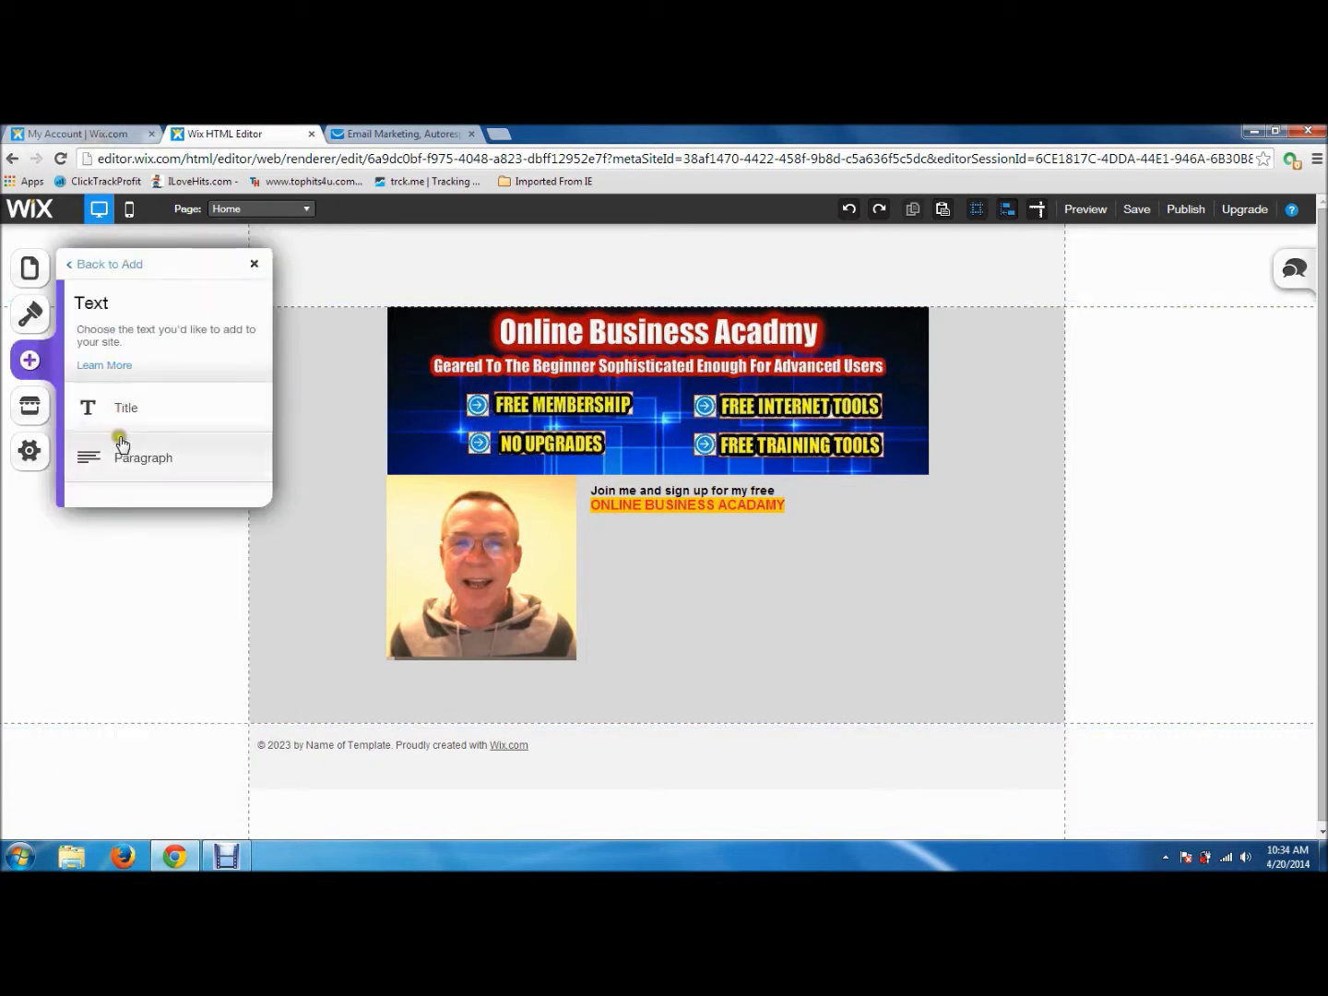
pyautogui.click(131, 461)
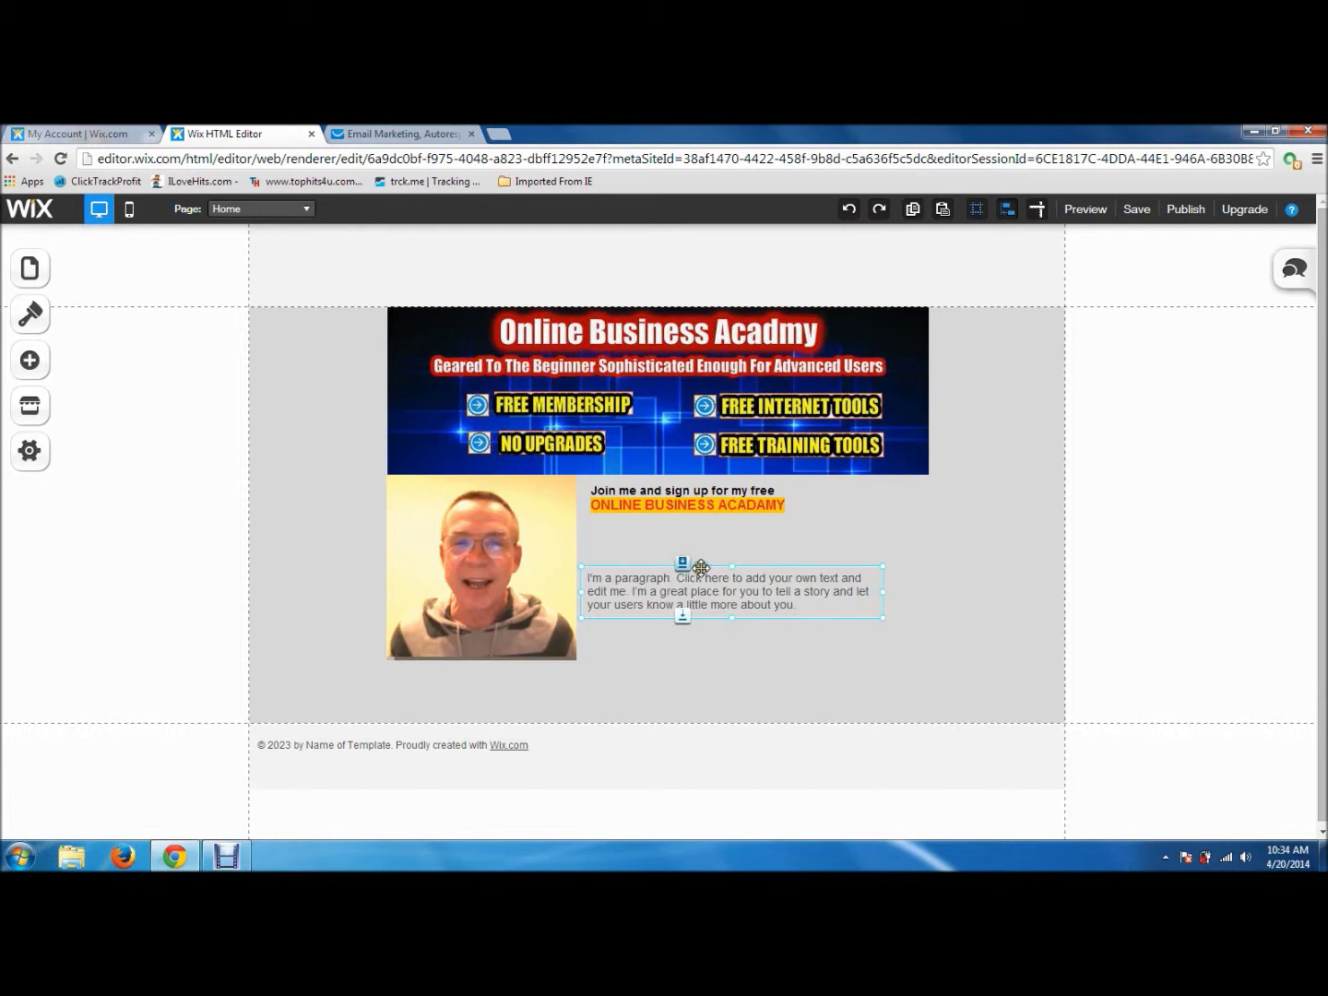
# Replace the new paragraph's placeholder text with 'Give me your best email'.
pyautogui.click(801, 609)
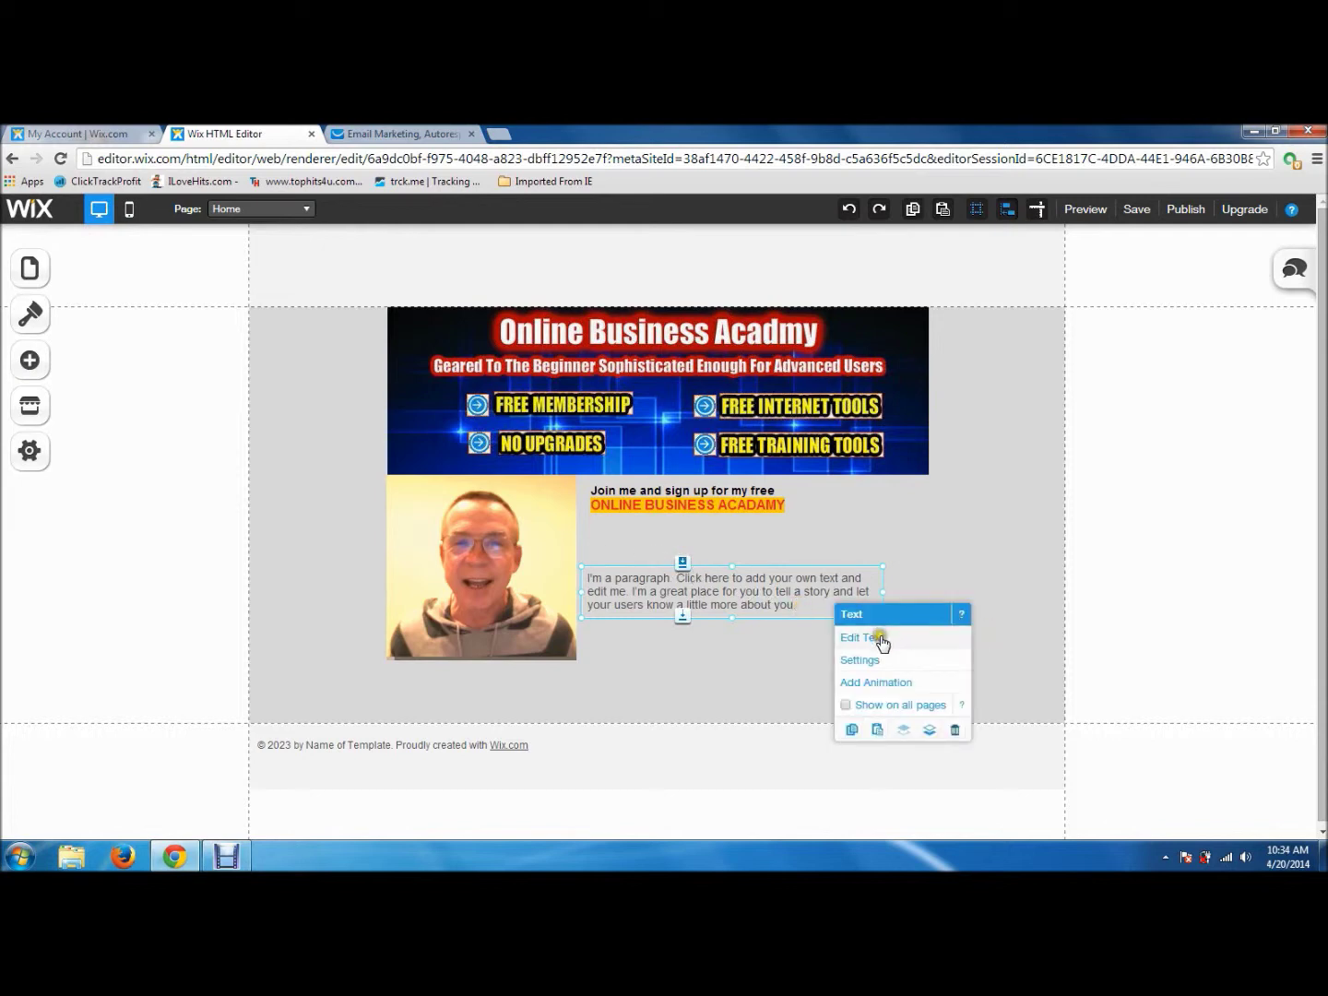
pyautogui.click(877, 636)
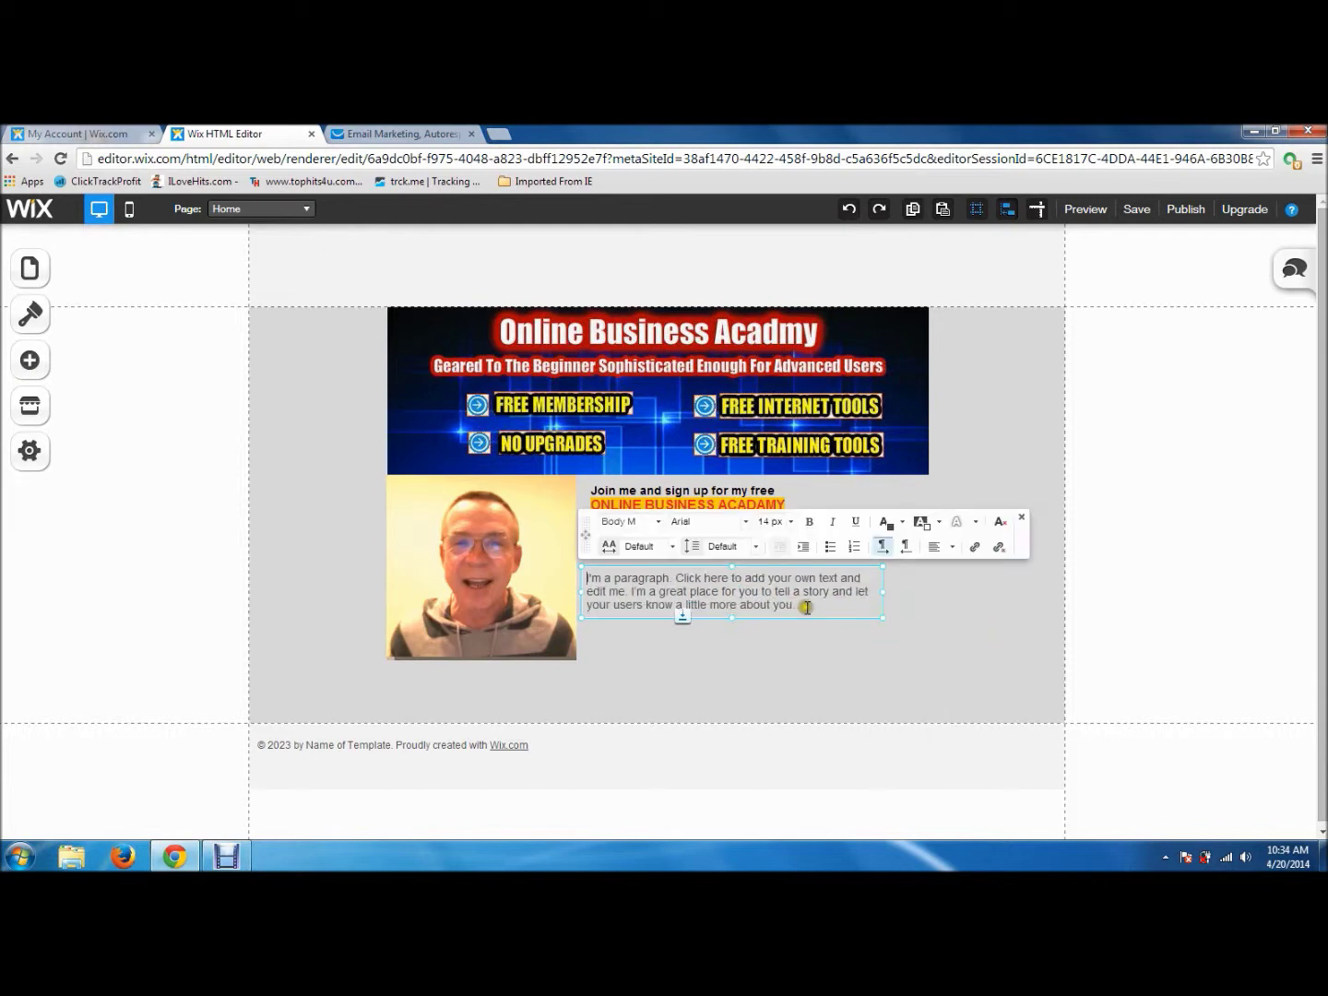
pyautogui.moveTo(806, 606); pyautogui.dragTo(585, 579)
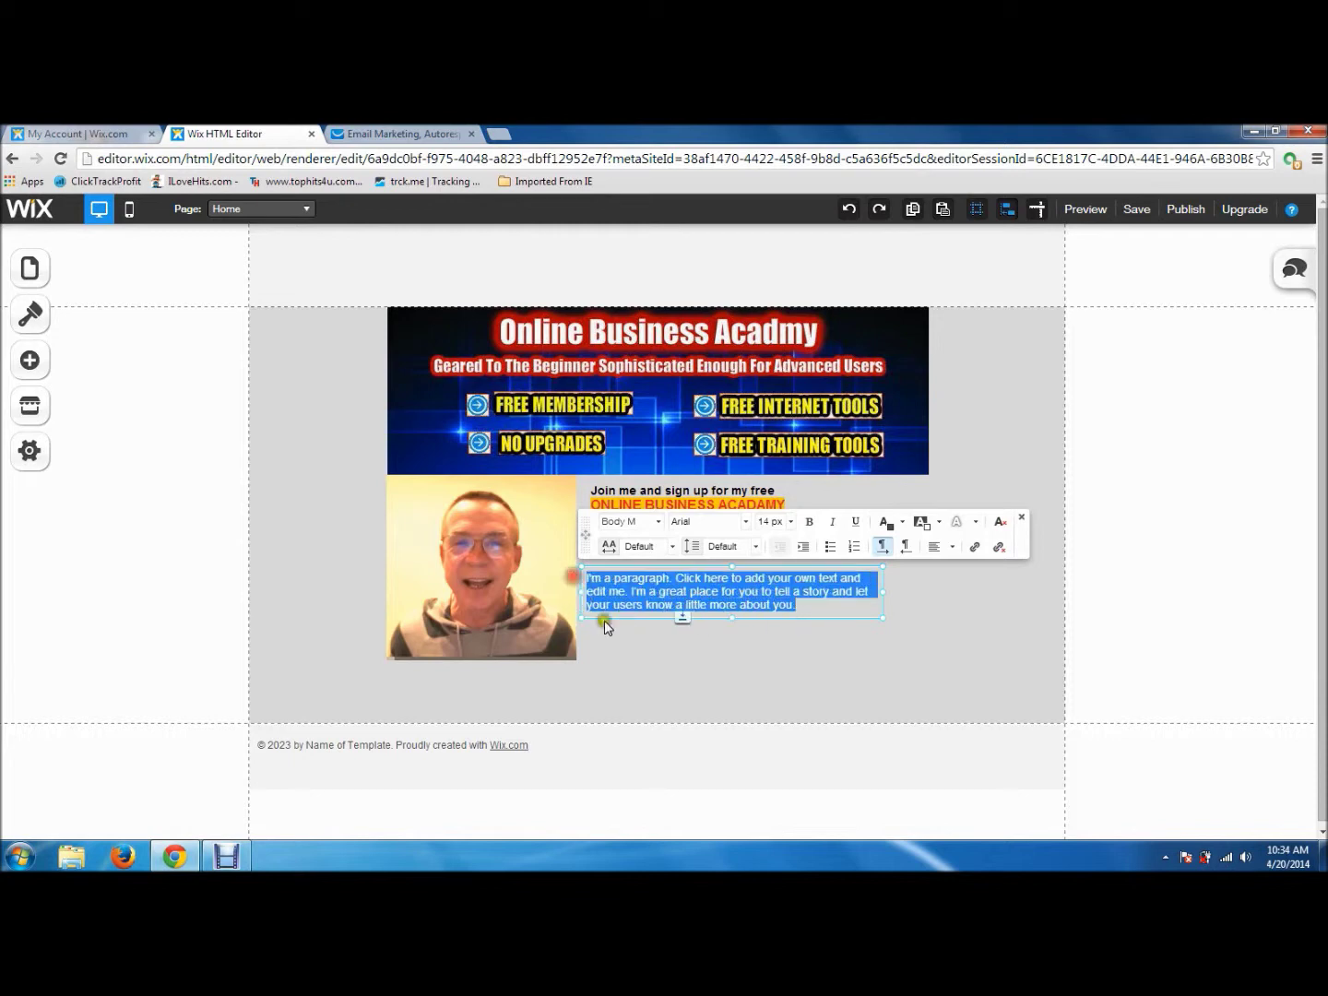
pyautogui.write('Give me your best email')
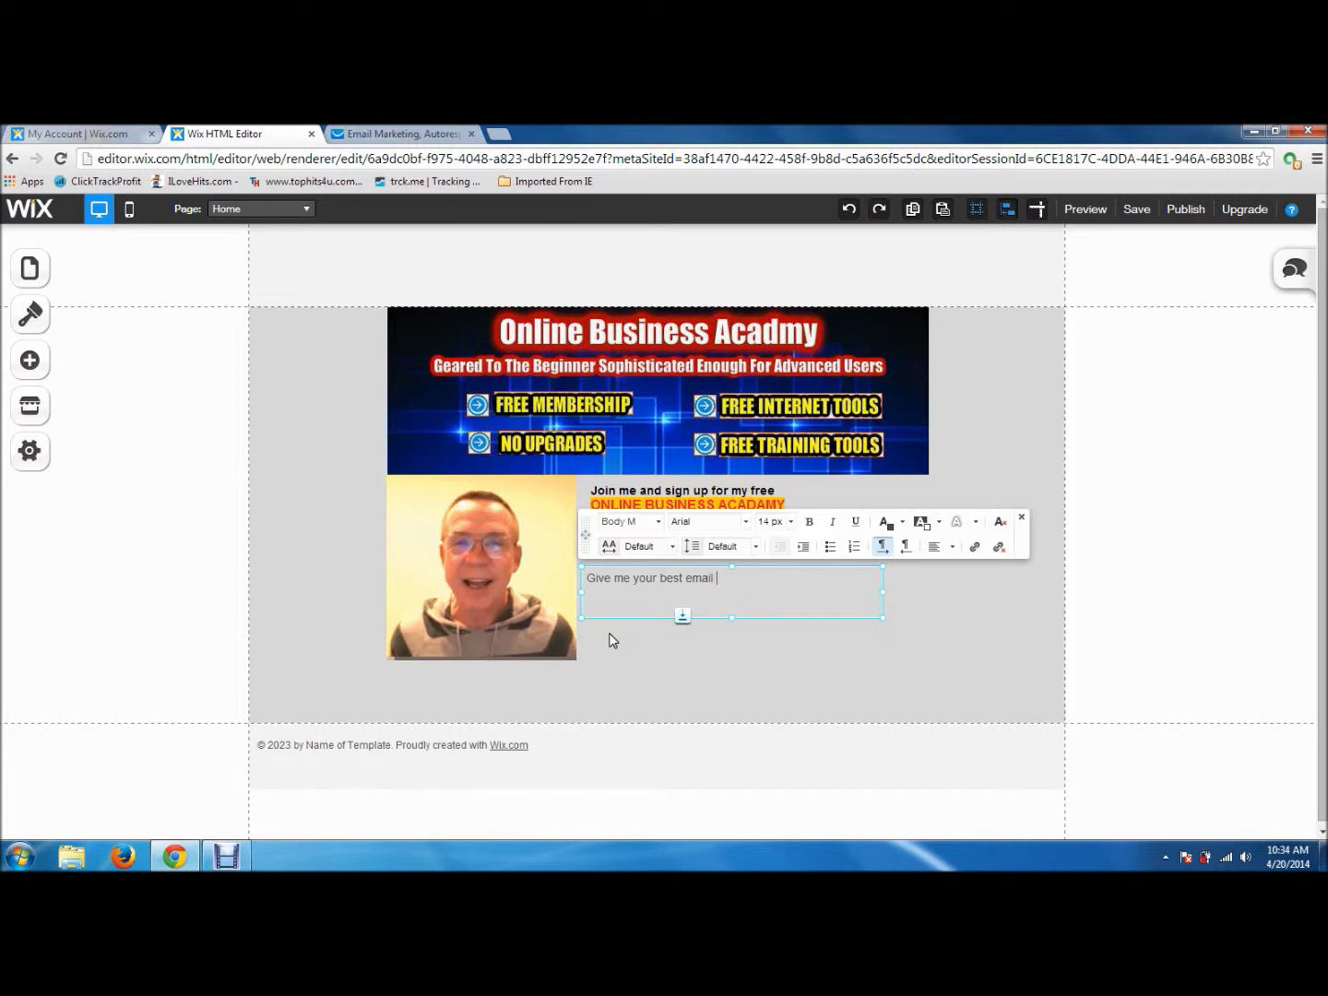
pyautogui.click(611, 636)
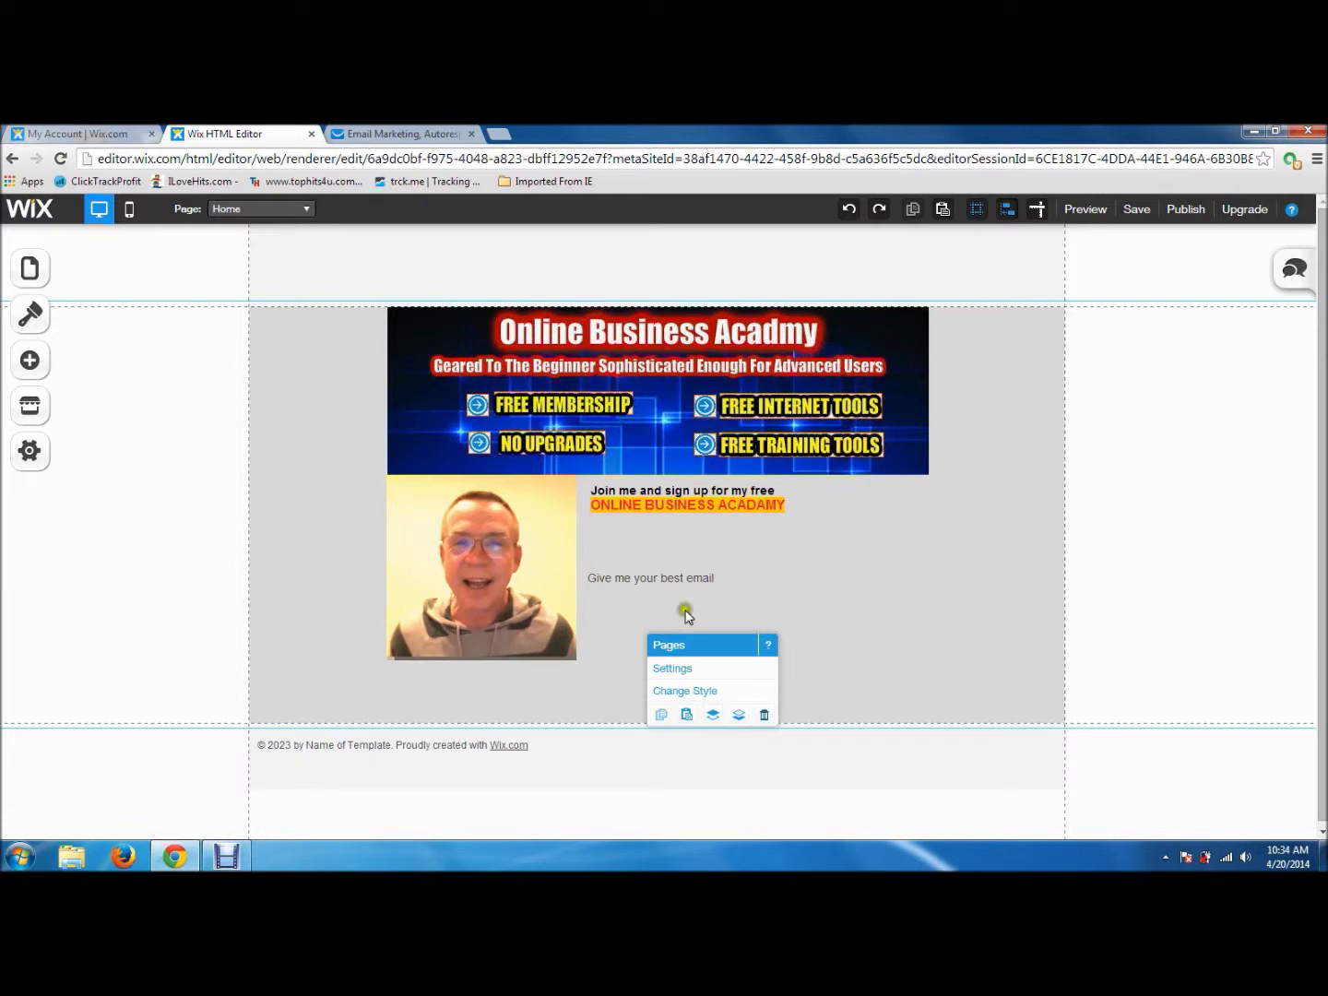
# Select the whole email line and make it bold and black.
pyautogui.click(725, 584)
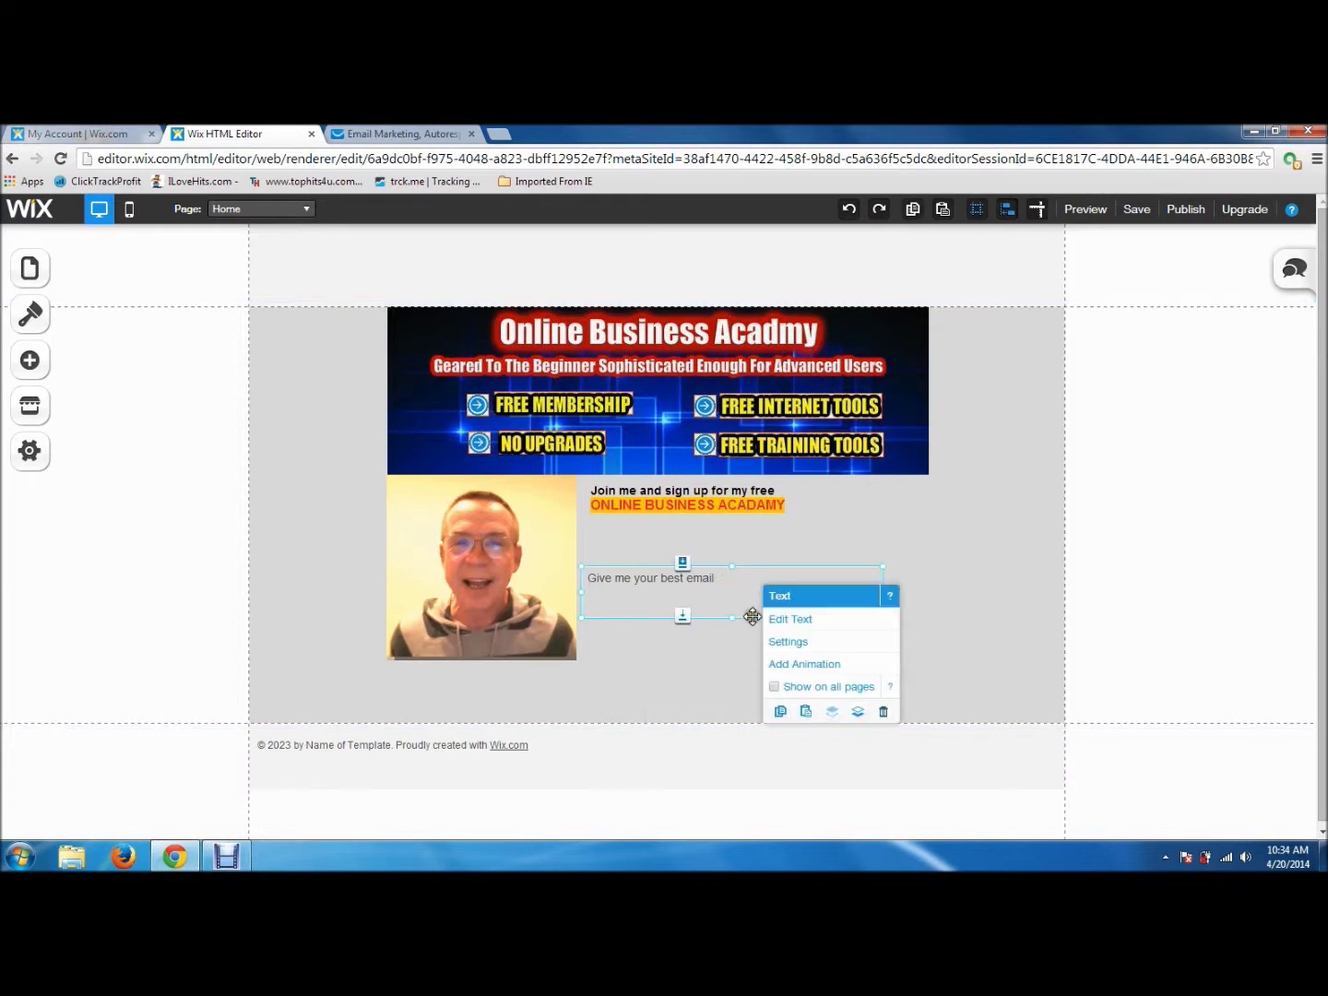
pyautogui.click(779, 620)
pyautogui.click(738, 580)
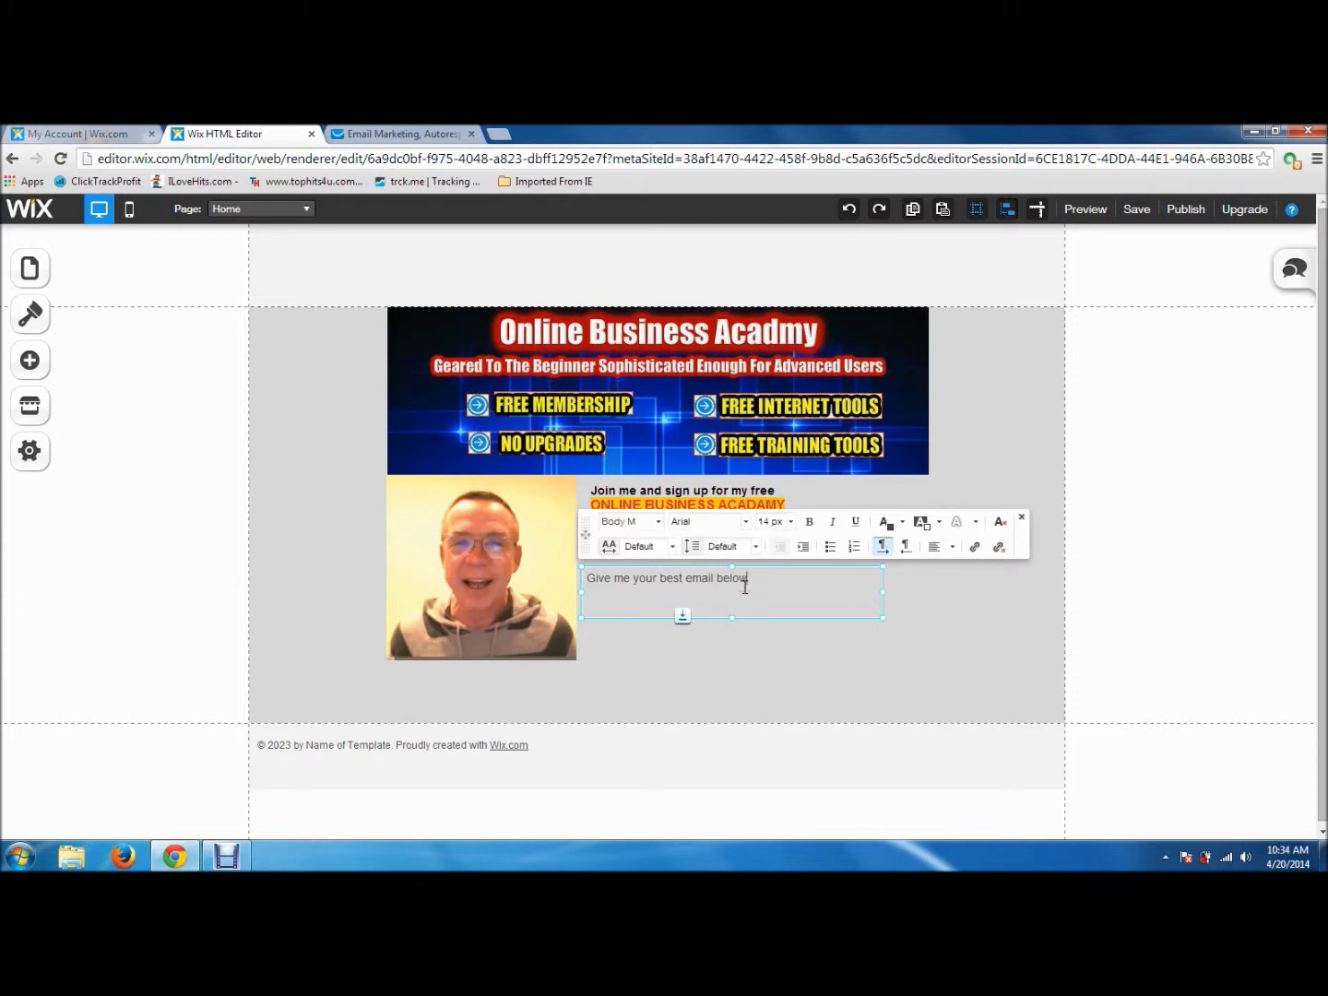
pyautogui.click(754, 578)
pyautogui.moveTo(754, 578); pyautogui.dragTo(635, 579)
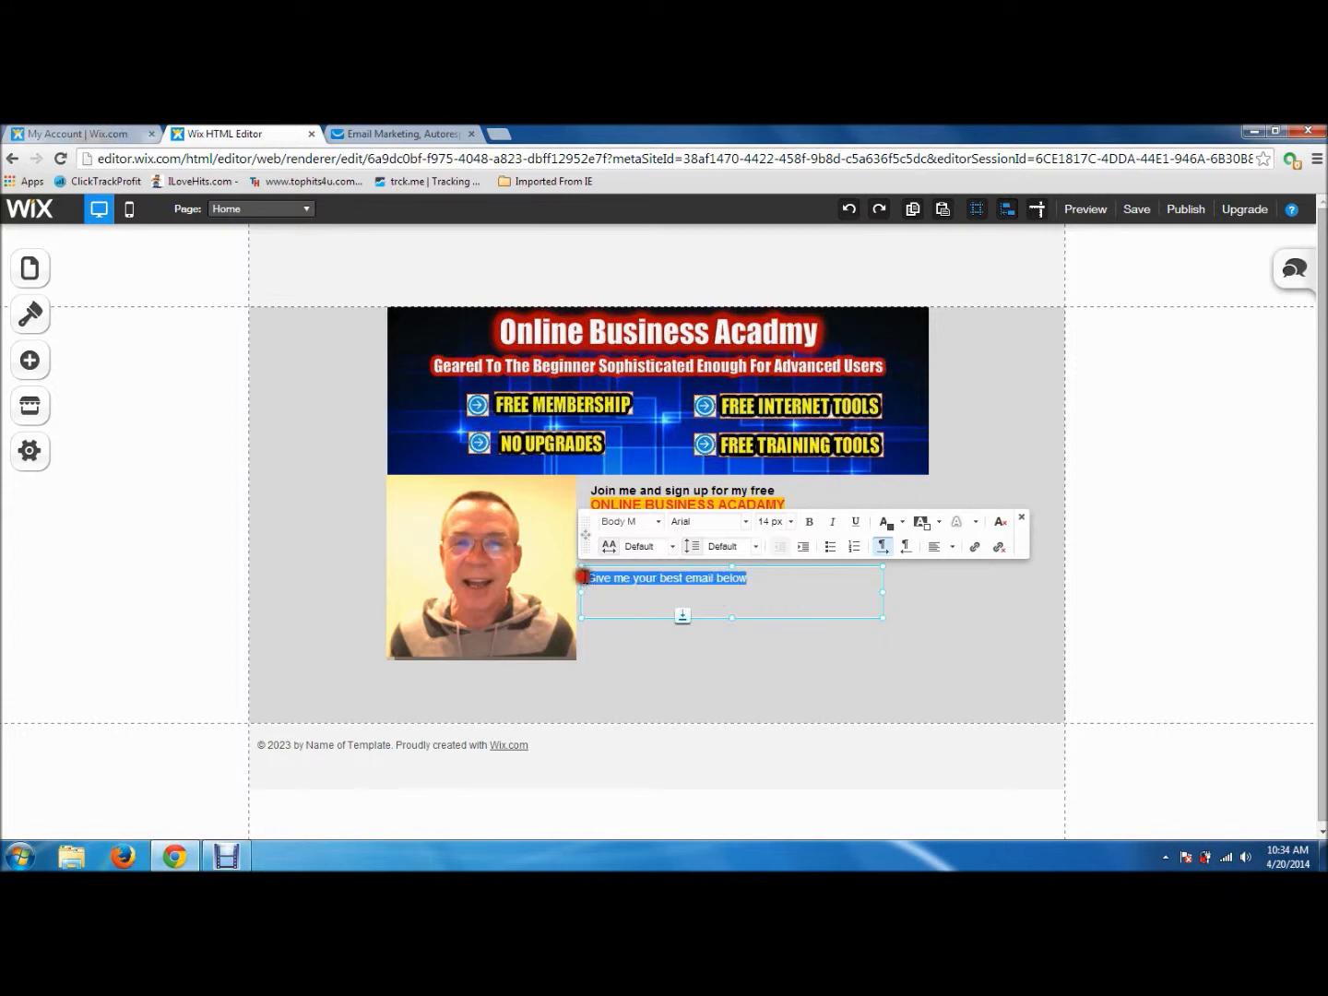
pyautogui.click(902, 523)
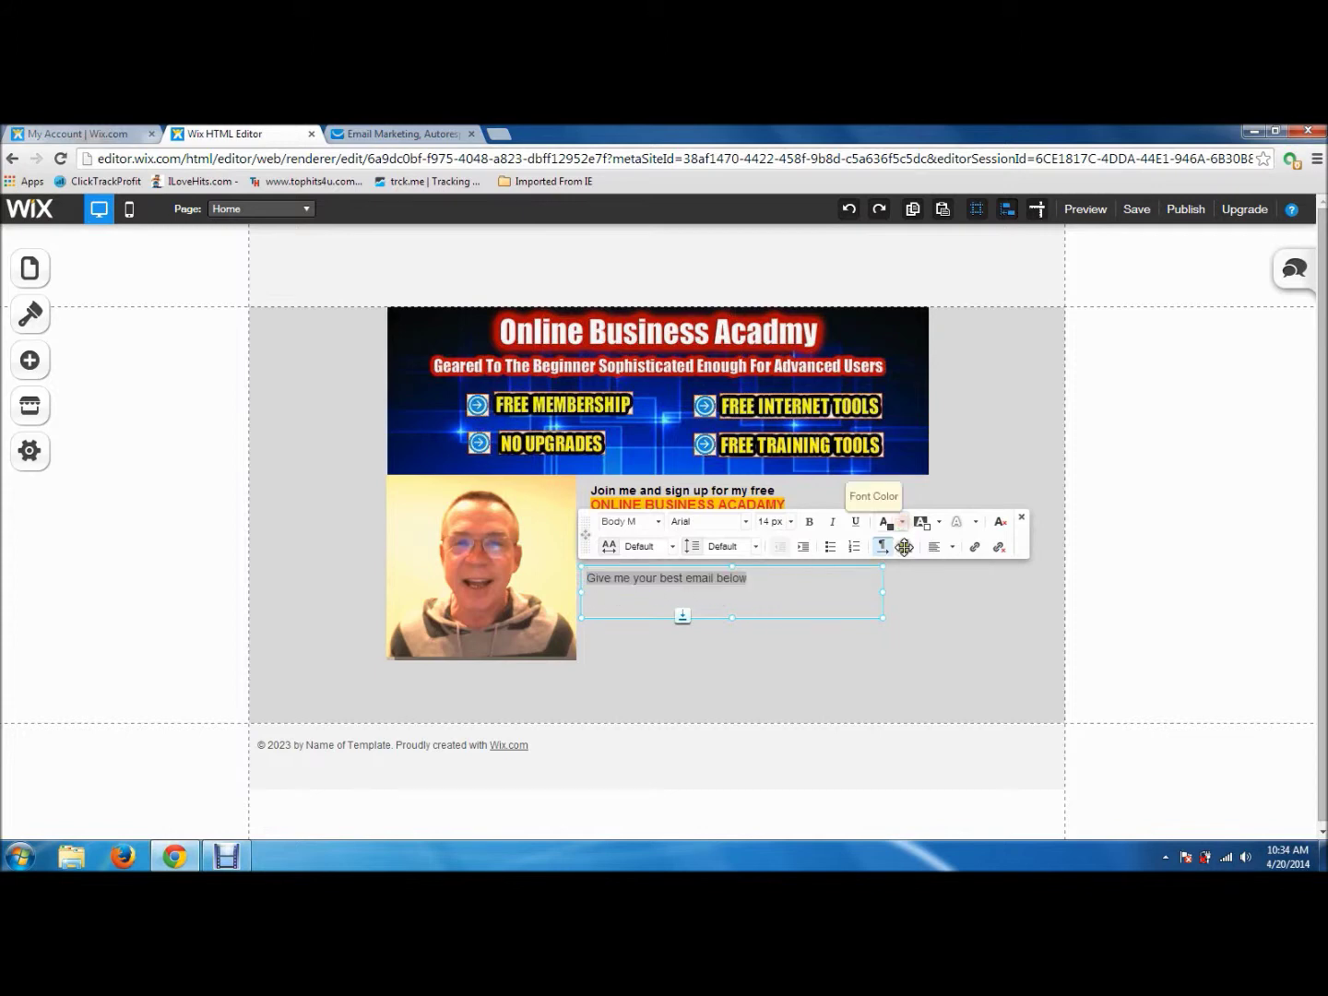
pyautogui.click(930, 726)
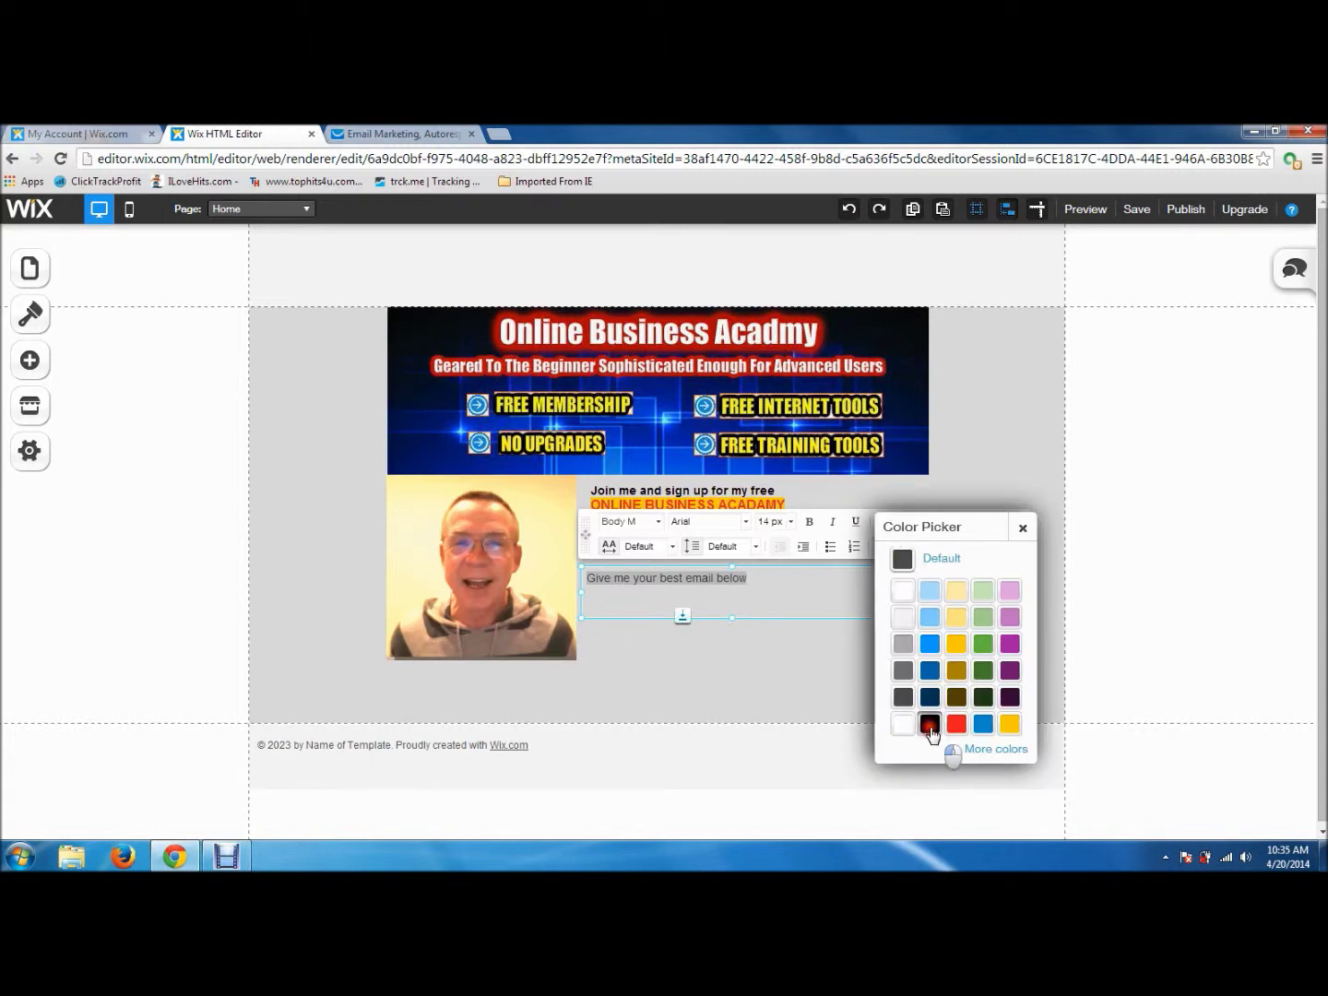
pyautogui.click(812, 522)
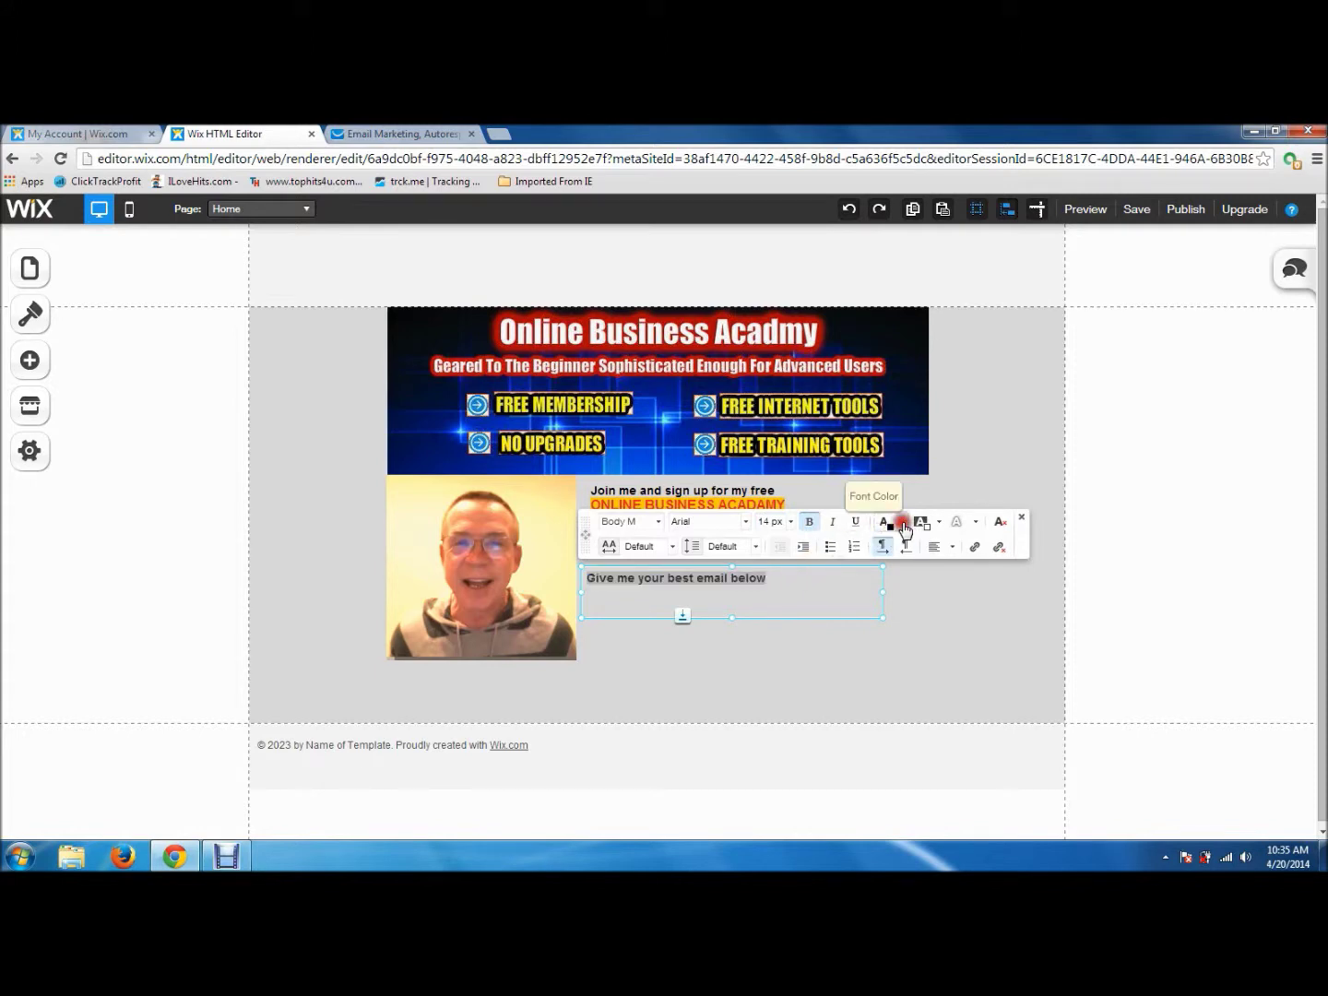
# Colour the email line red on a yellow highlight and set it to 18 px.
pyautogui.click(900, 524)
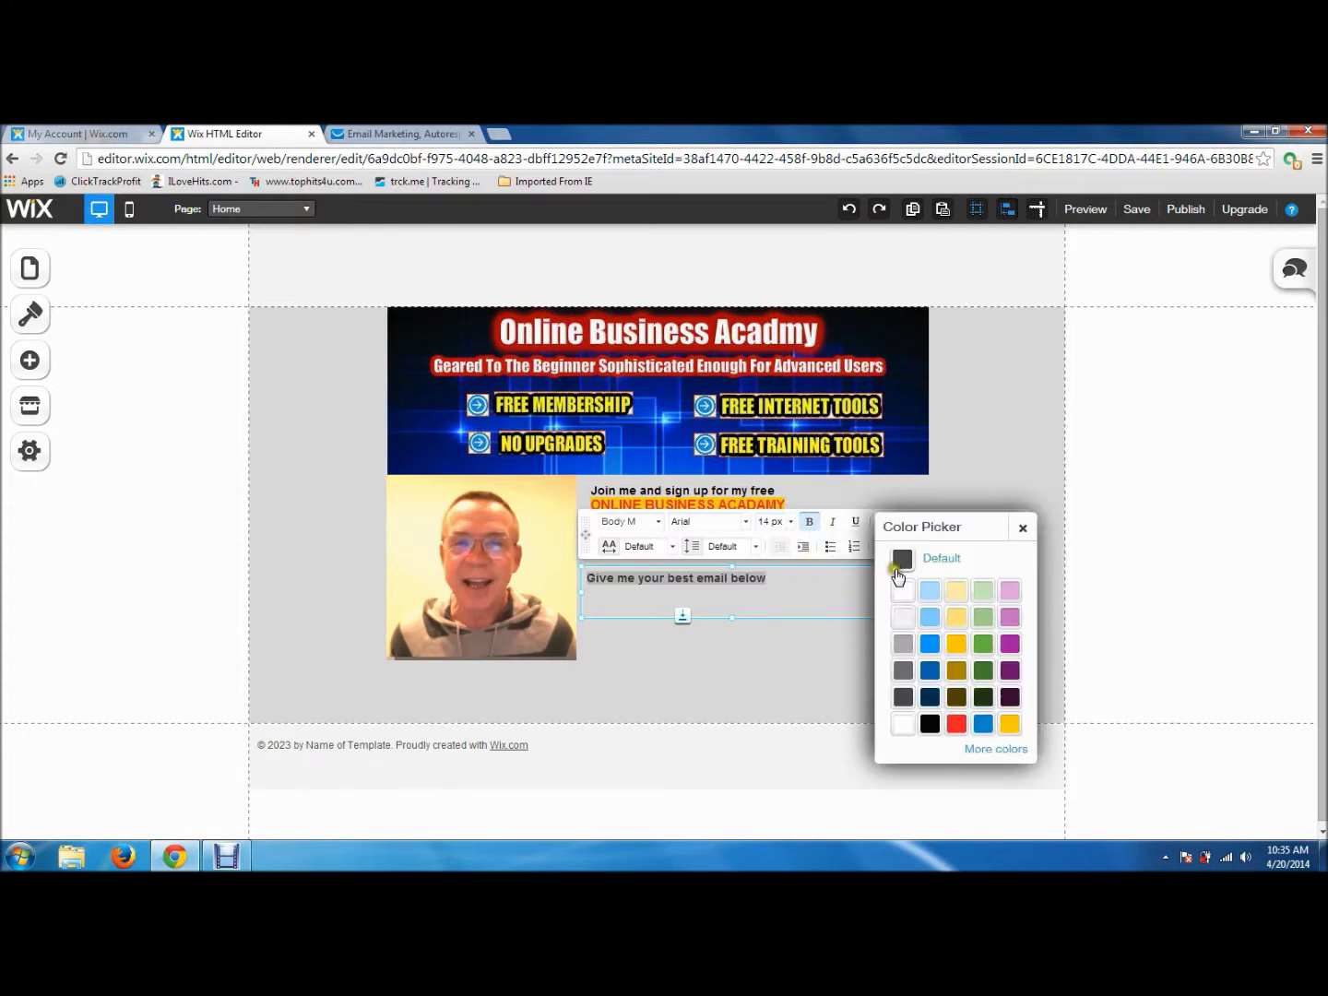
pyautogui.click(957, 725)
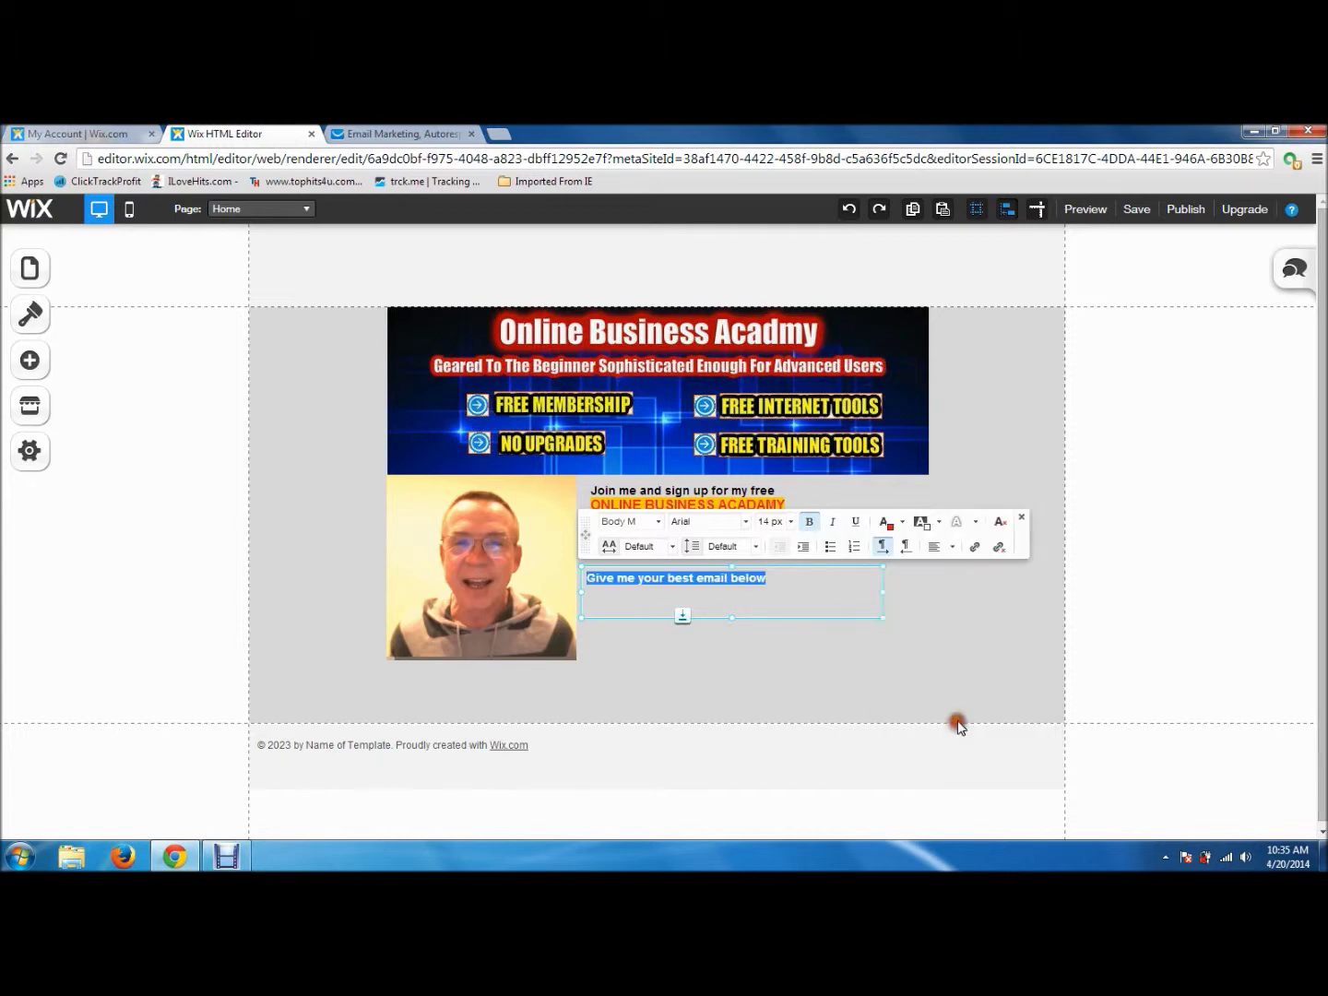
pyautogui.click(925, 523)
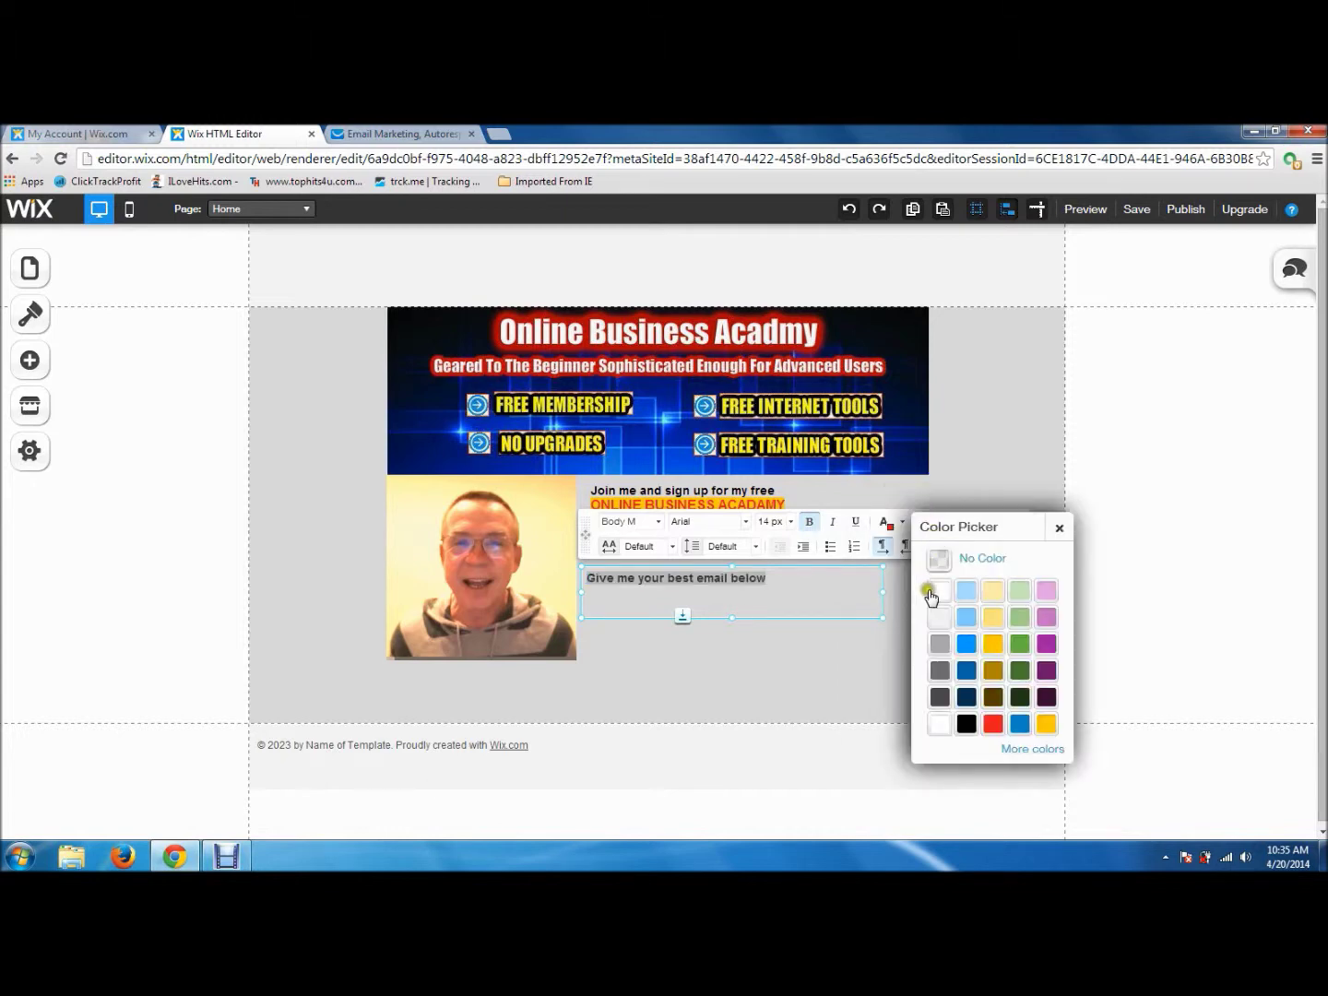
pyautogui.click(993, 645)
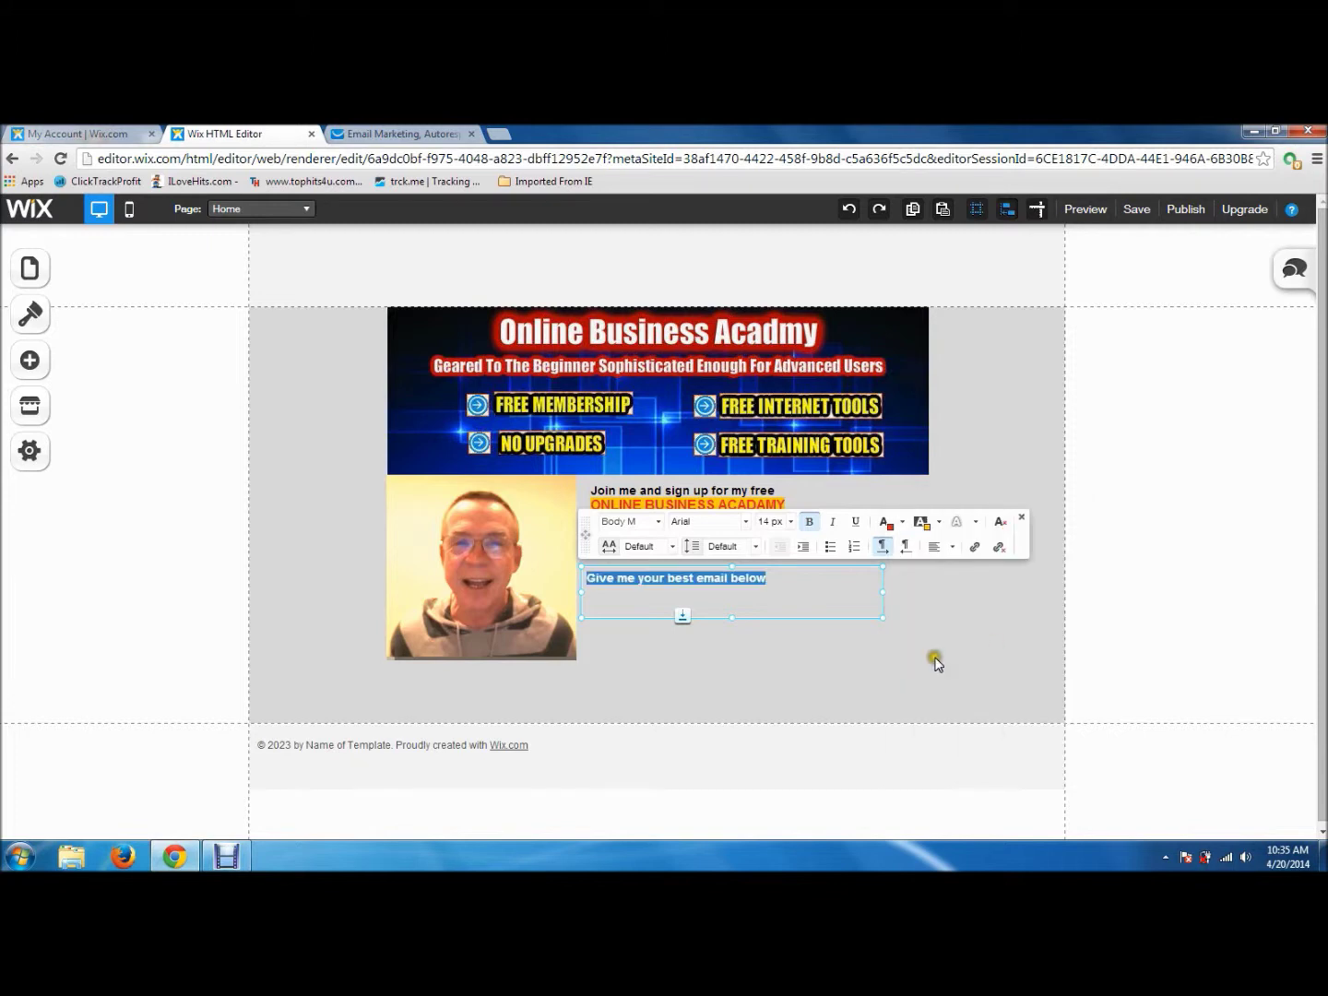
pyautogui.click(789, 524)
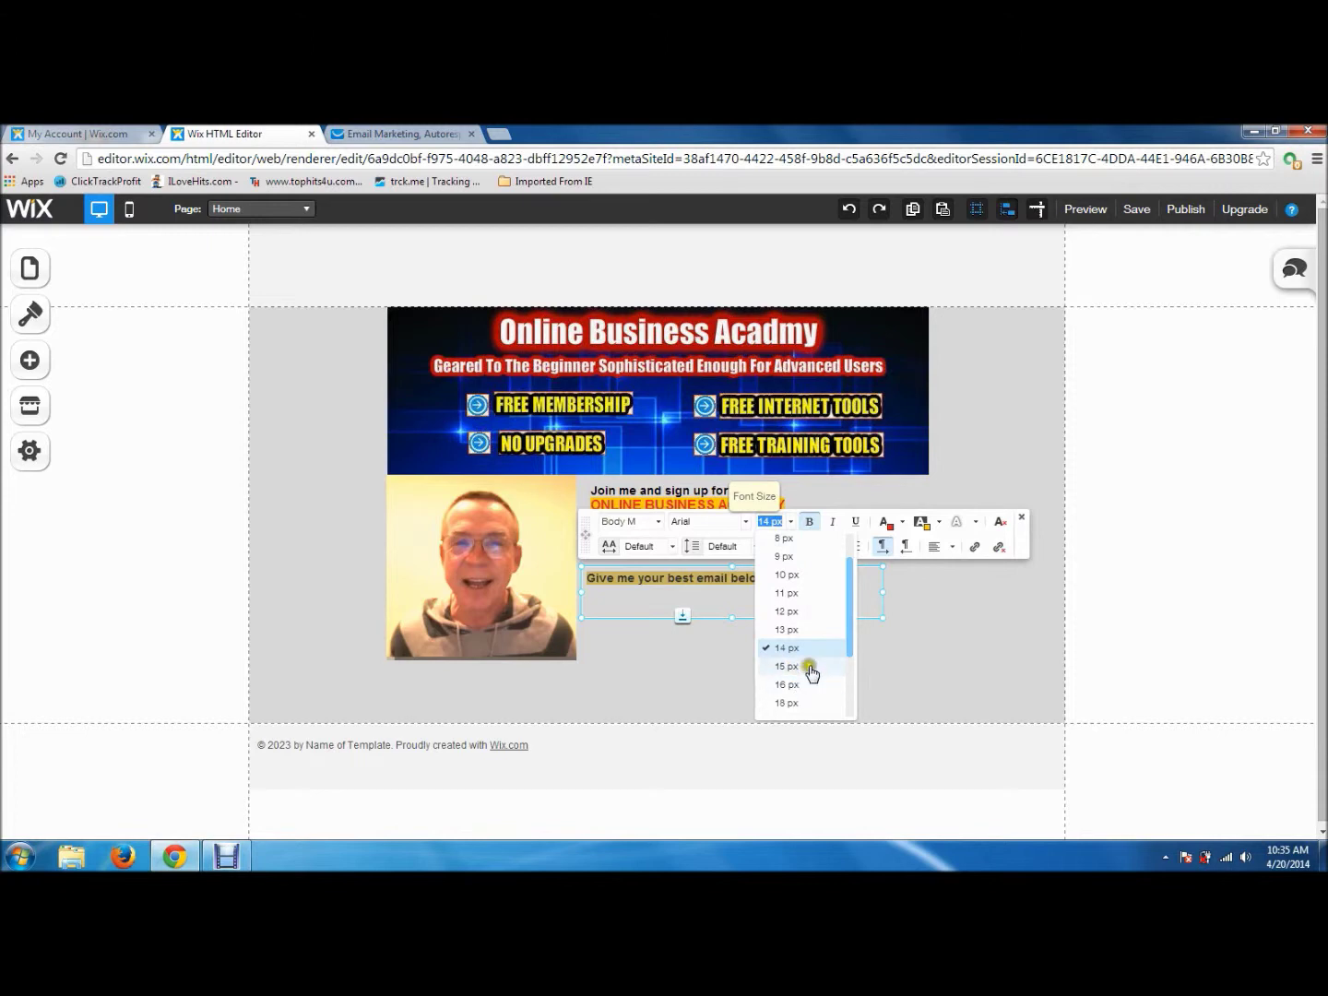
pyautogui.click(790, 704)
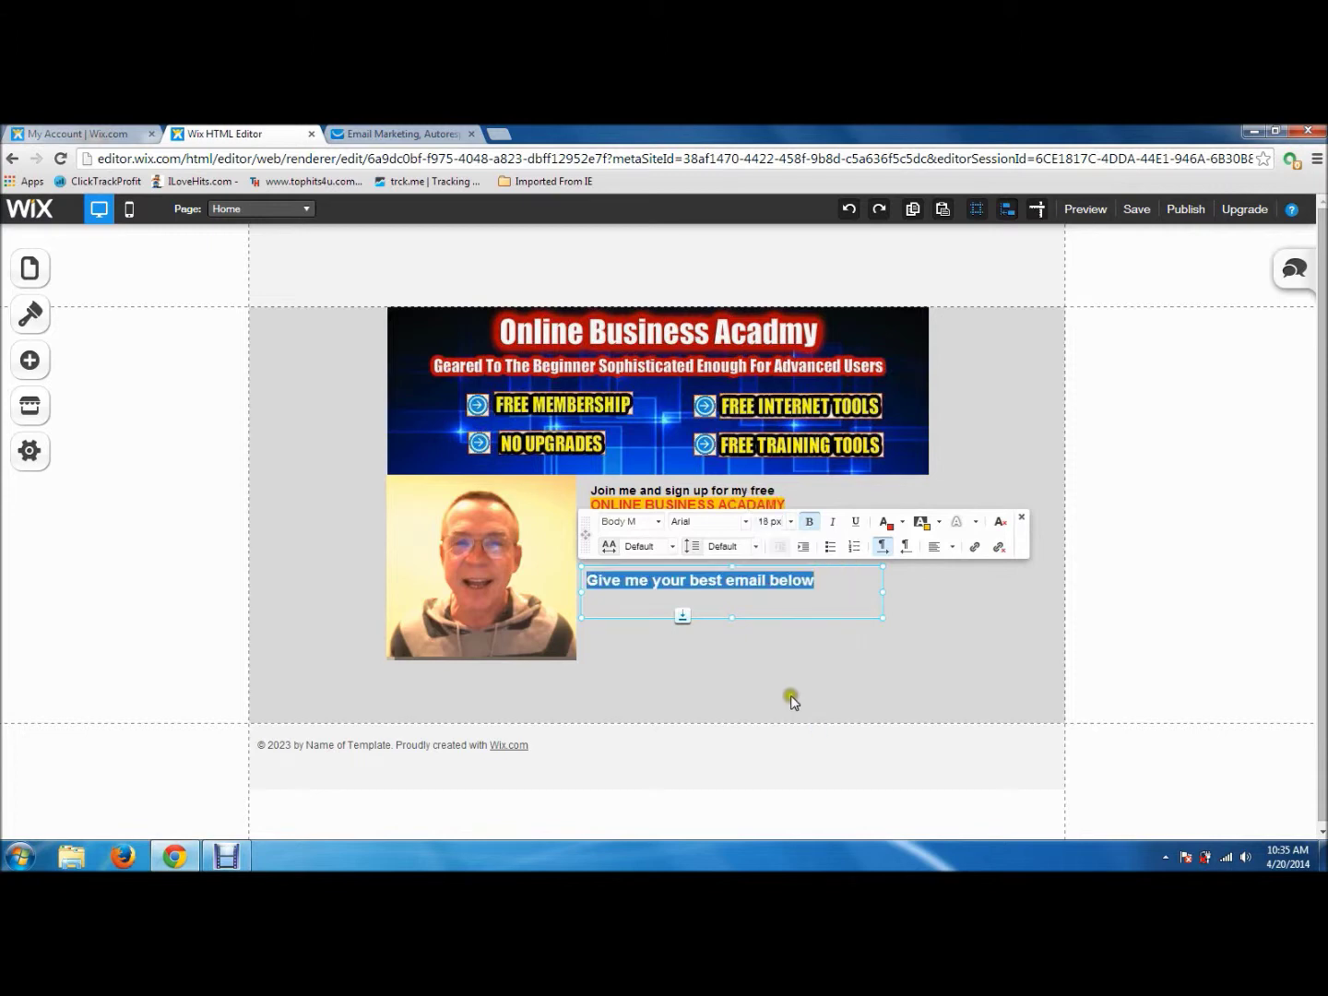
pyautogui.click(777, 643)
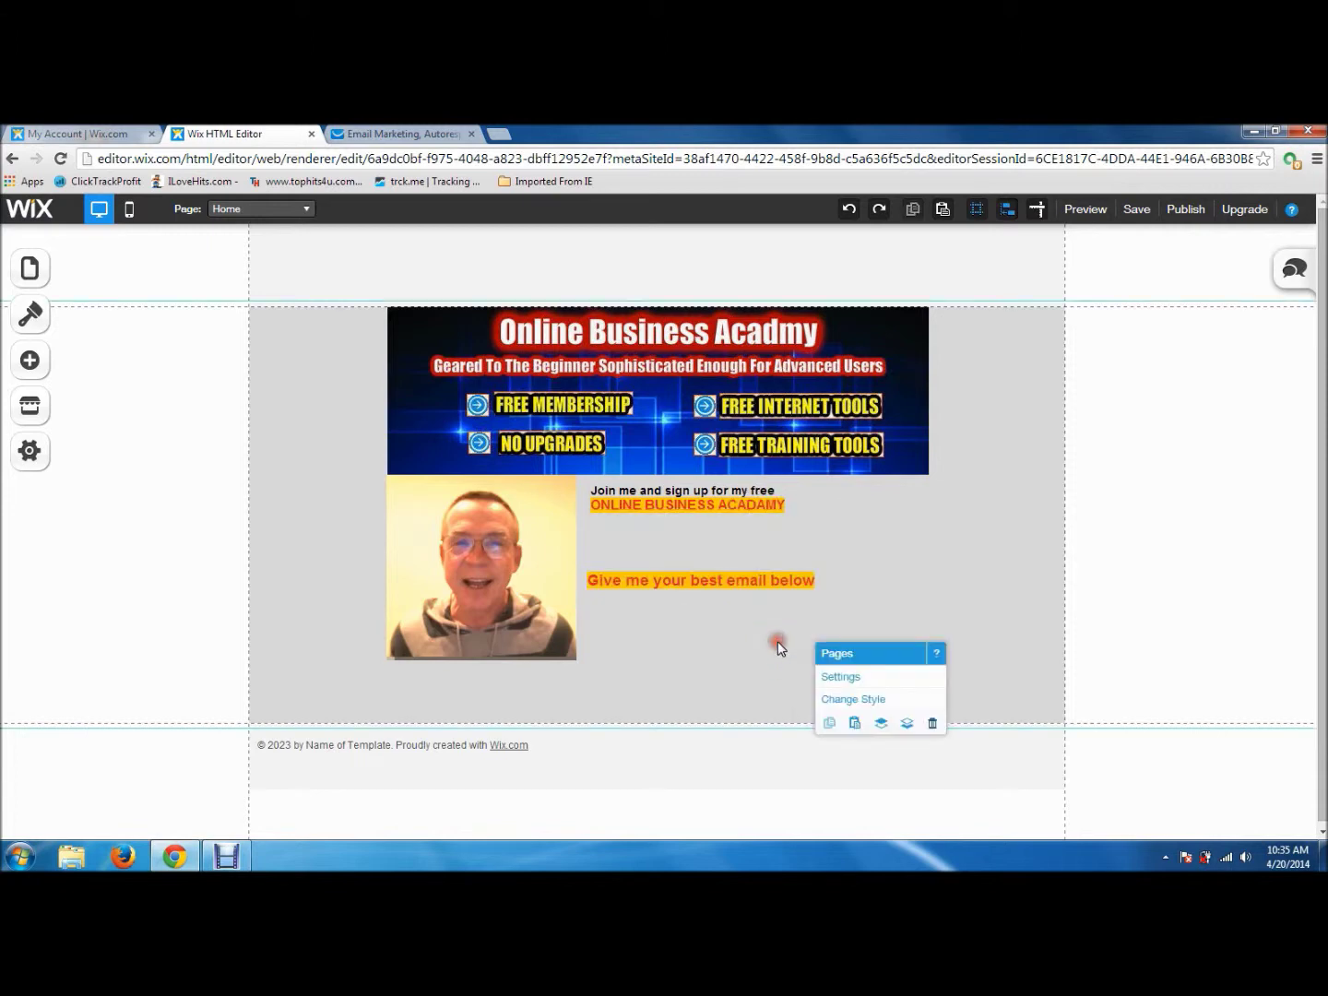
# Drag the 'Give me your best email below' line up to sit directly under ONLINE BUSINESS ACADAMY.
pyautogui.click(673, 583)
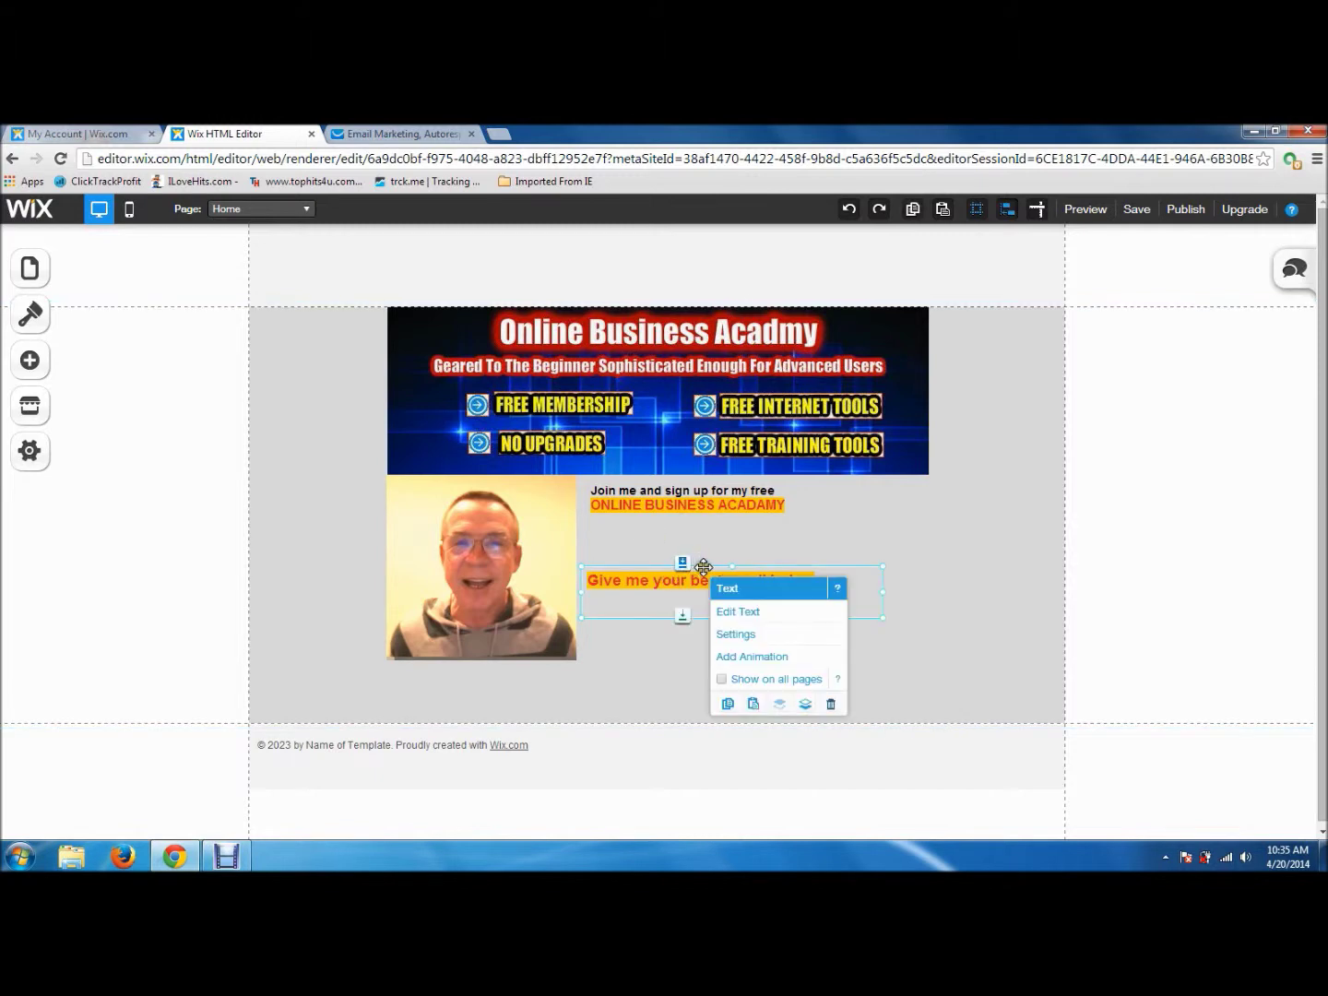
pyautogui.click(703, 558)
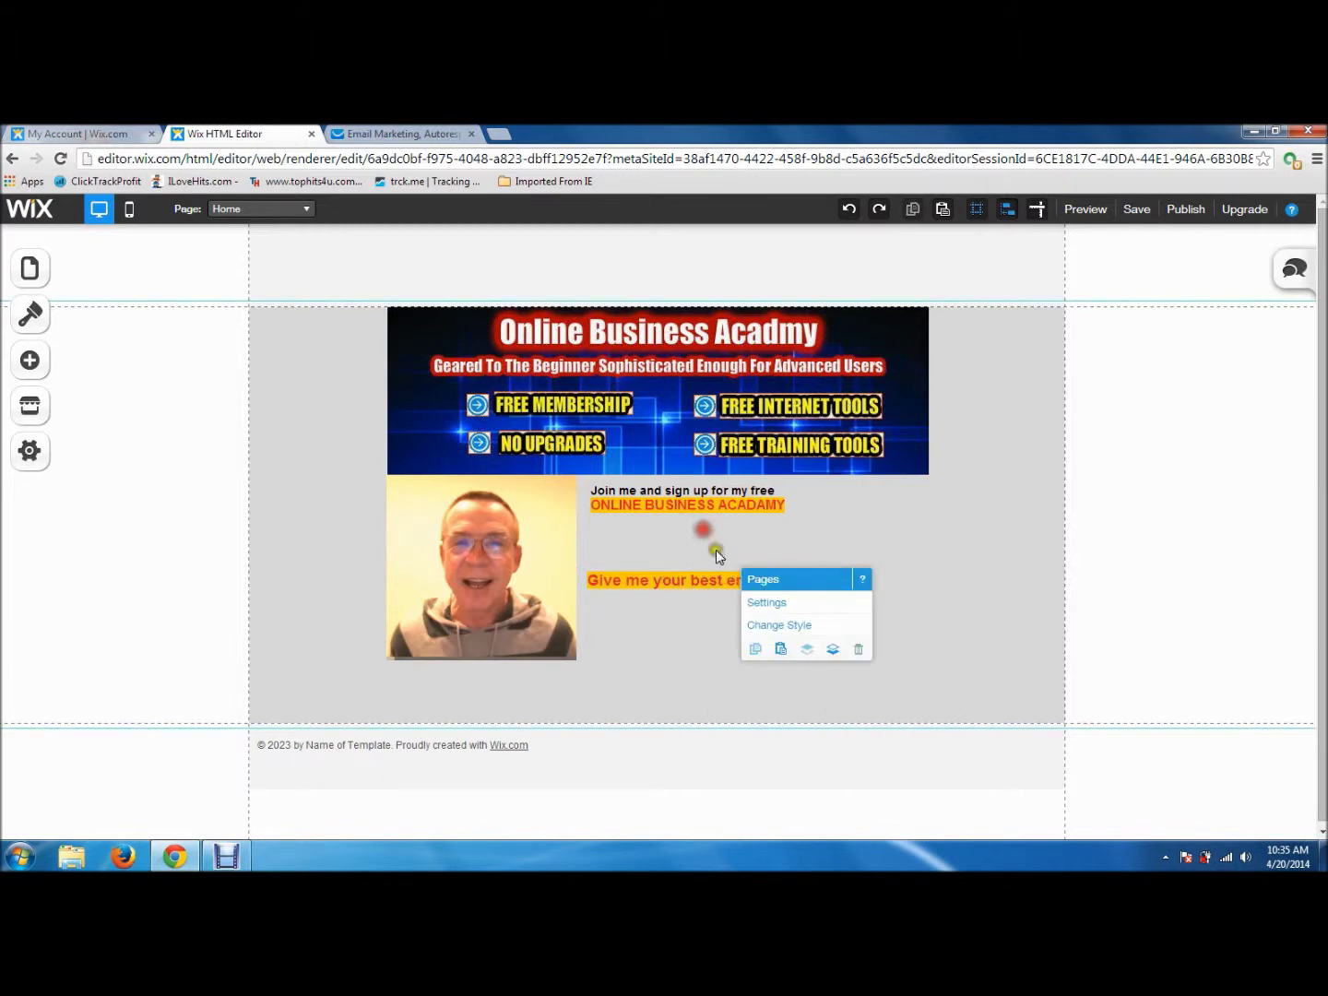
pyautogui.click(698, 653)
pyautogui.click(715, 581)
pyautogui.moveTo(716, 569); pyautogui.dragTo(718, 521)
pyautogui.click(719, 630)
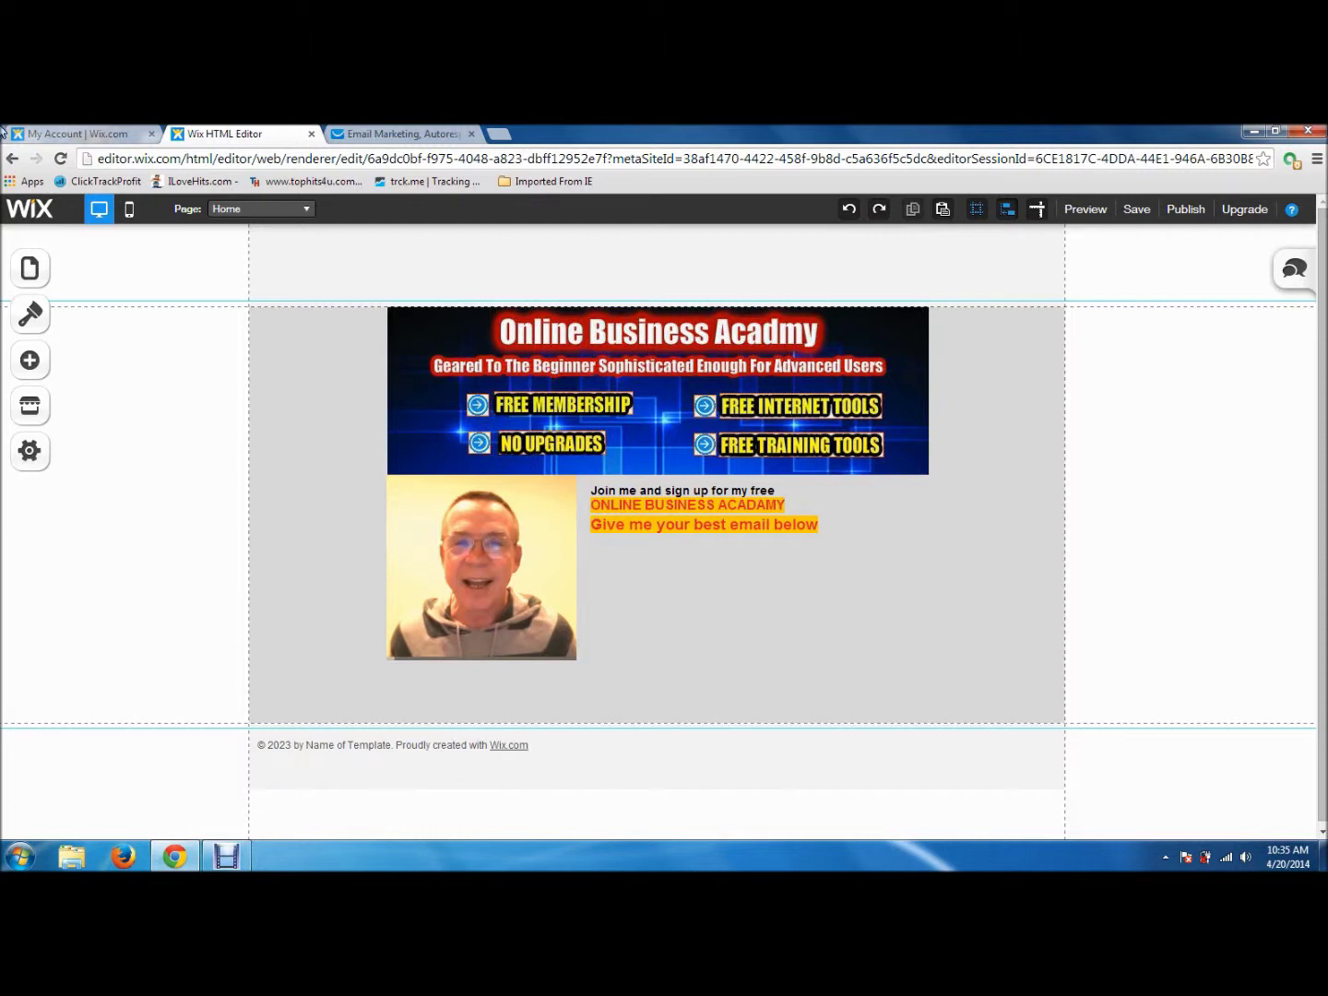
# Add an HTML embed element from the Apps section of the Add panel.
pyautogui.click(31, 362)
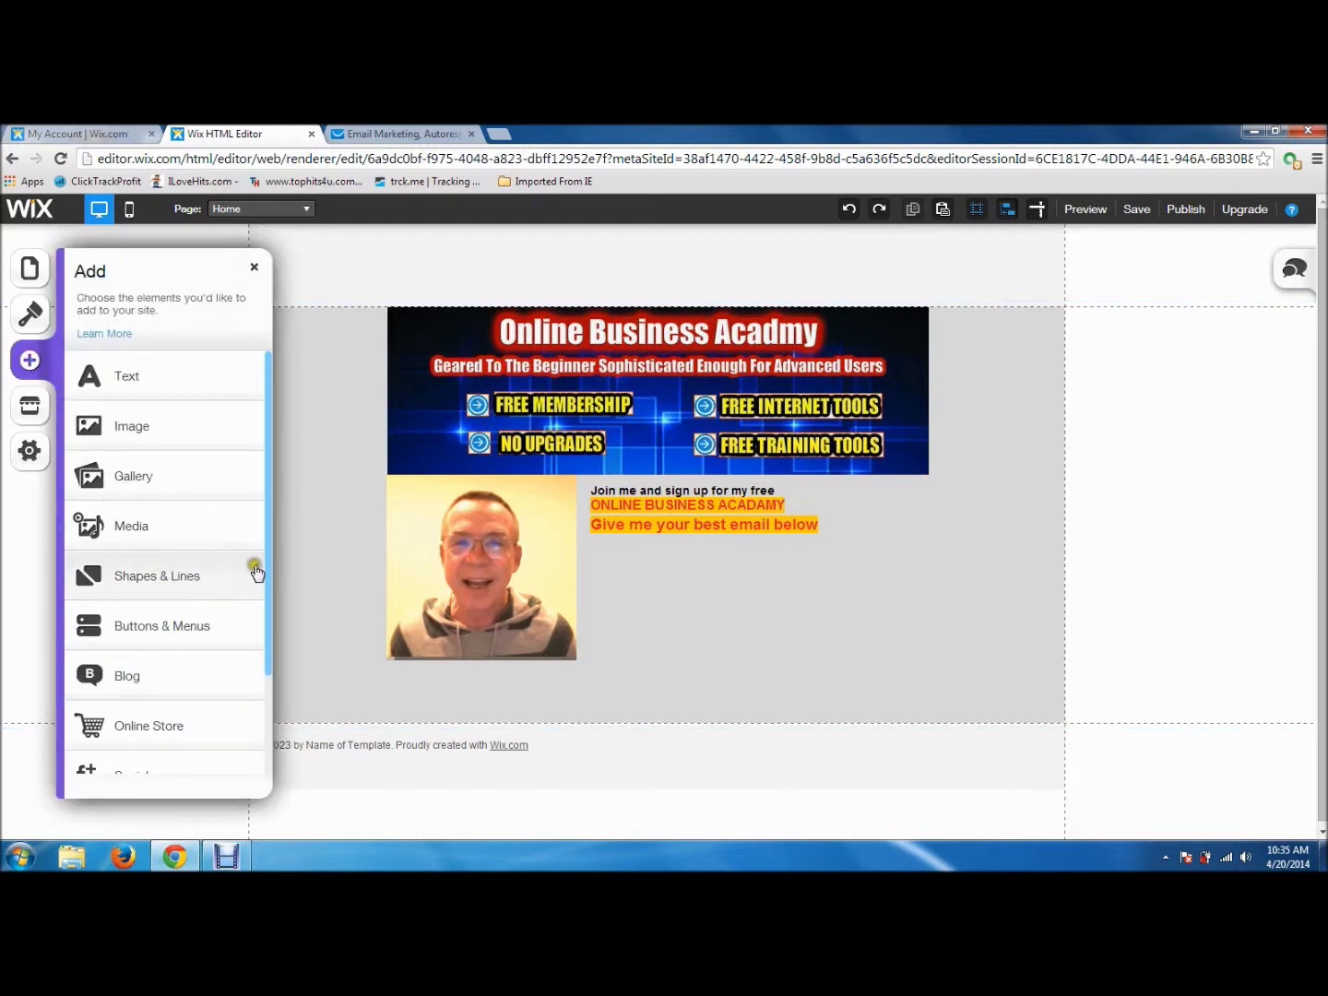
pyautogui.moveTo(268, 576); pyautogui.dragTo(272, 709)
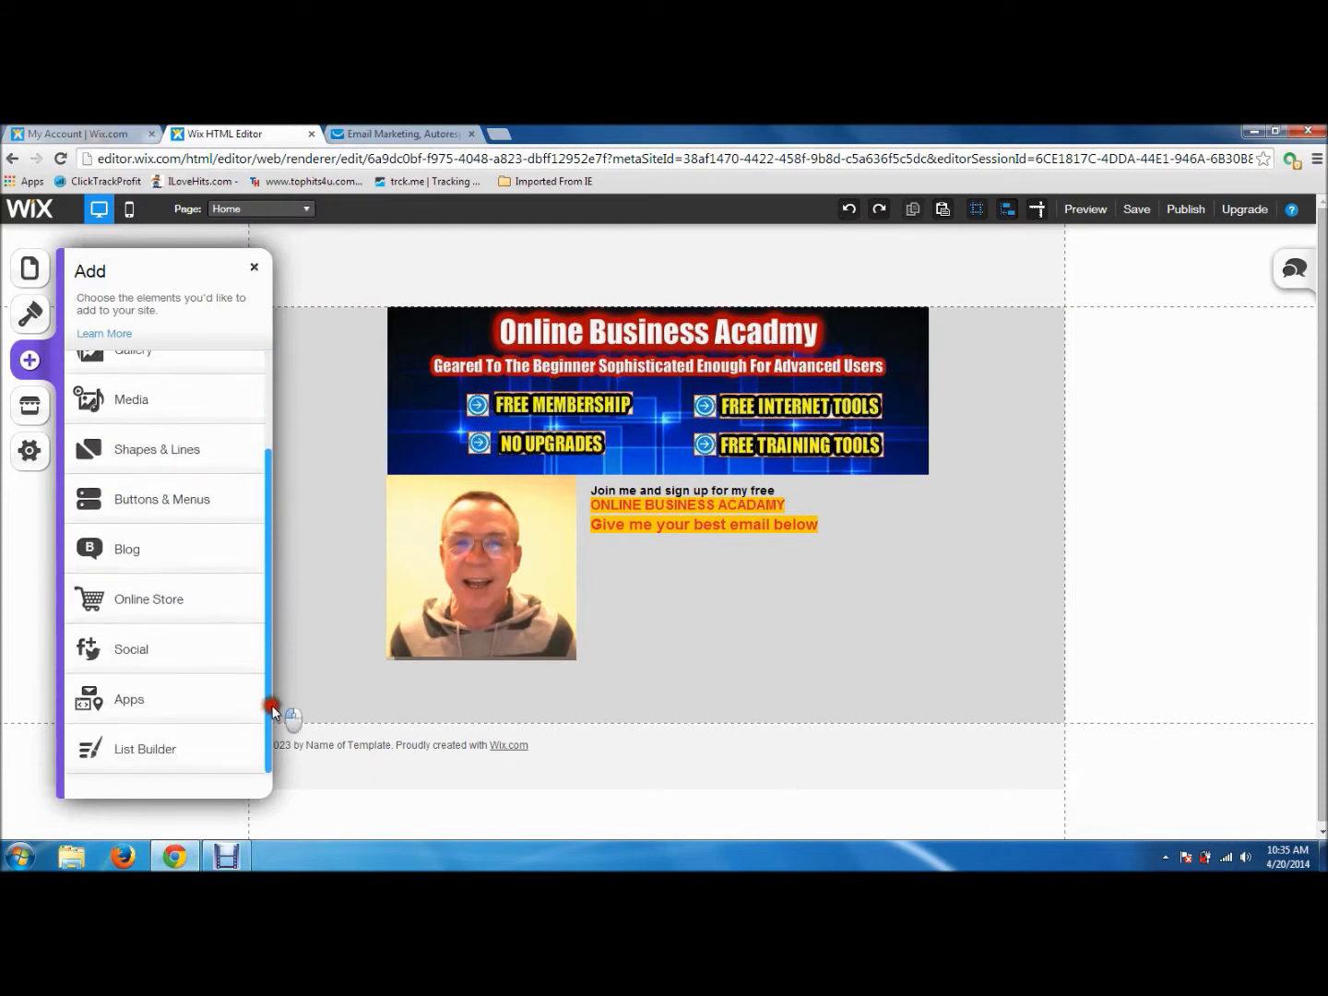
pyautogui.click(98, 706)
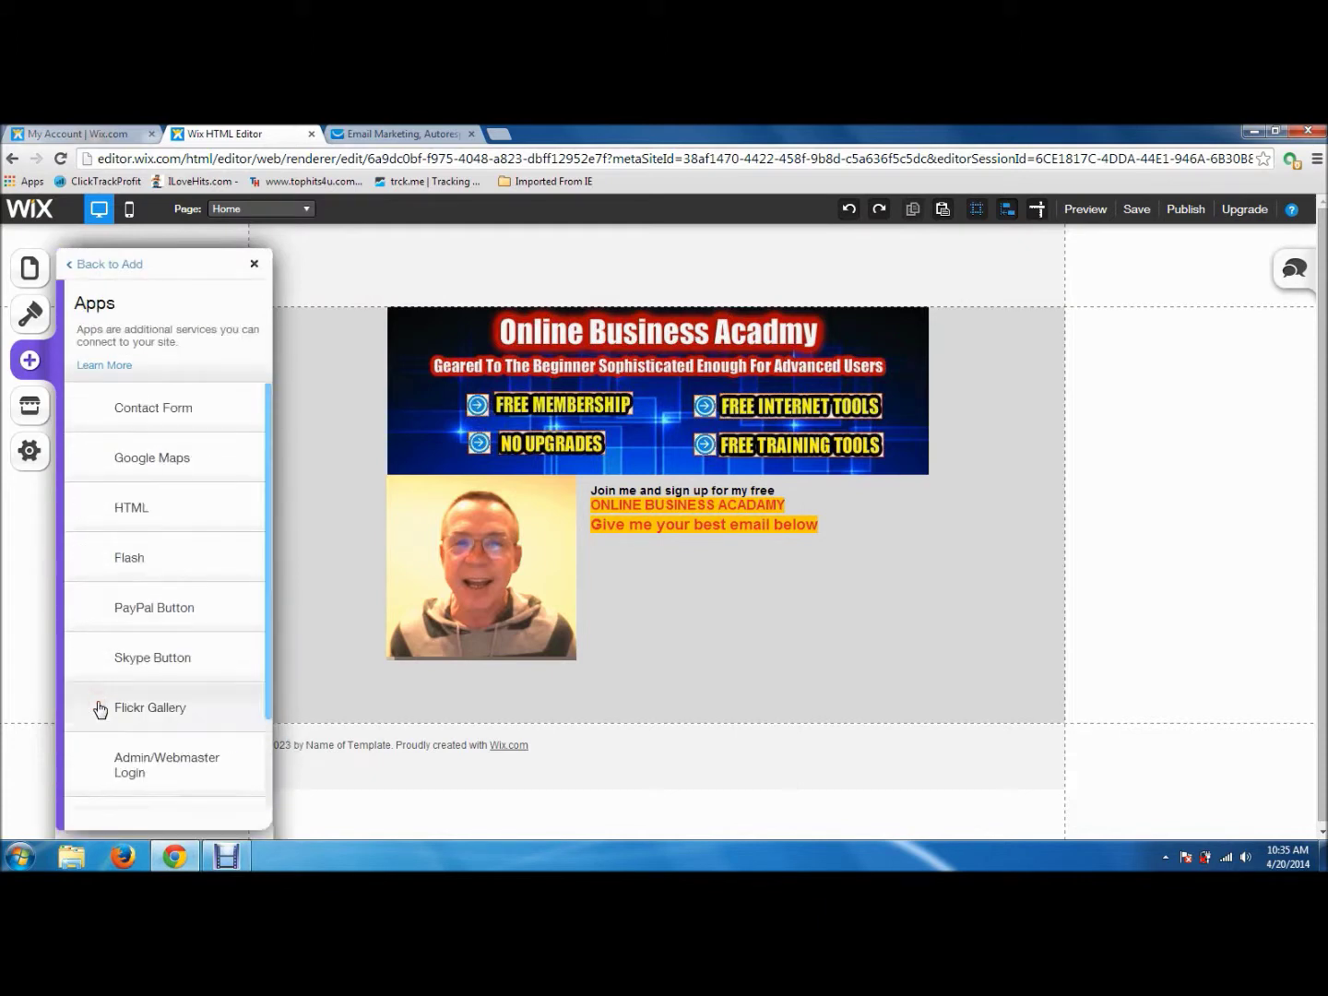
pyautogui.click(131, 511)
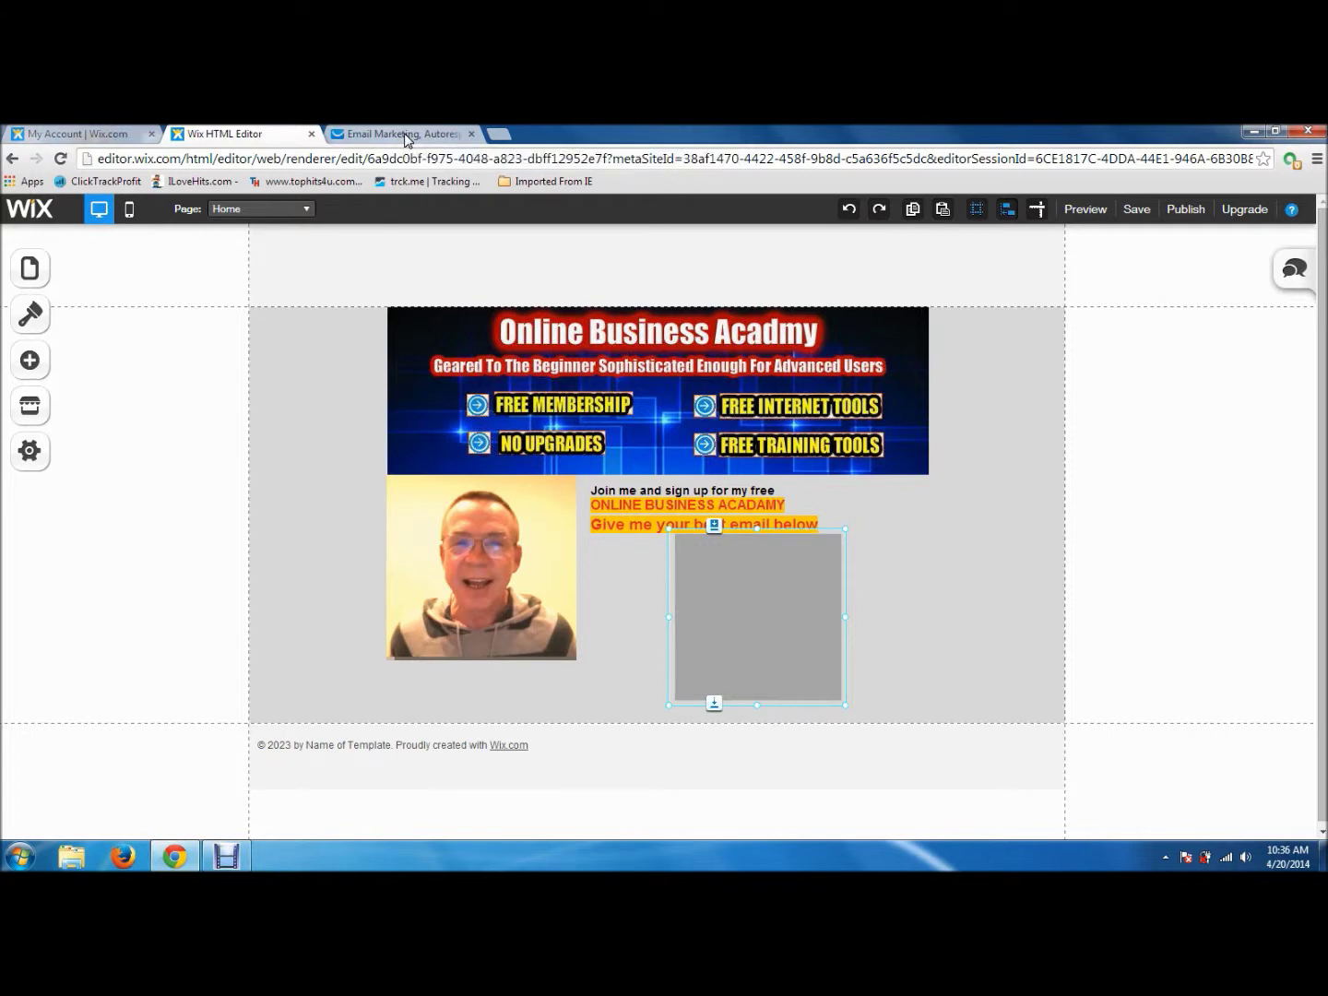
# In GetResponse, go back to the web form design step.
pyautogui.click(404, 133)
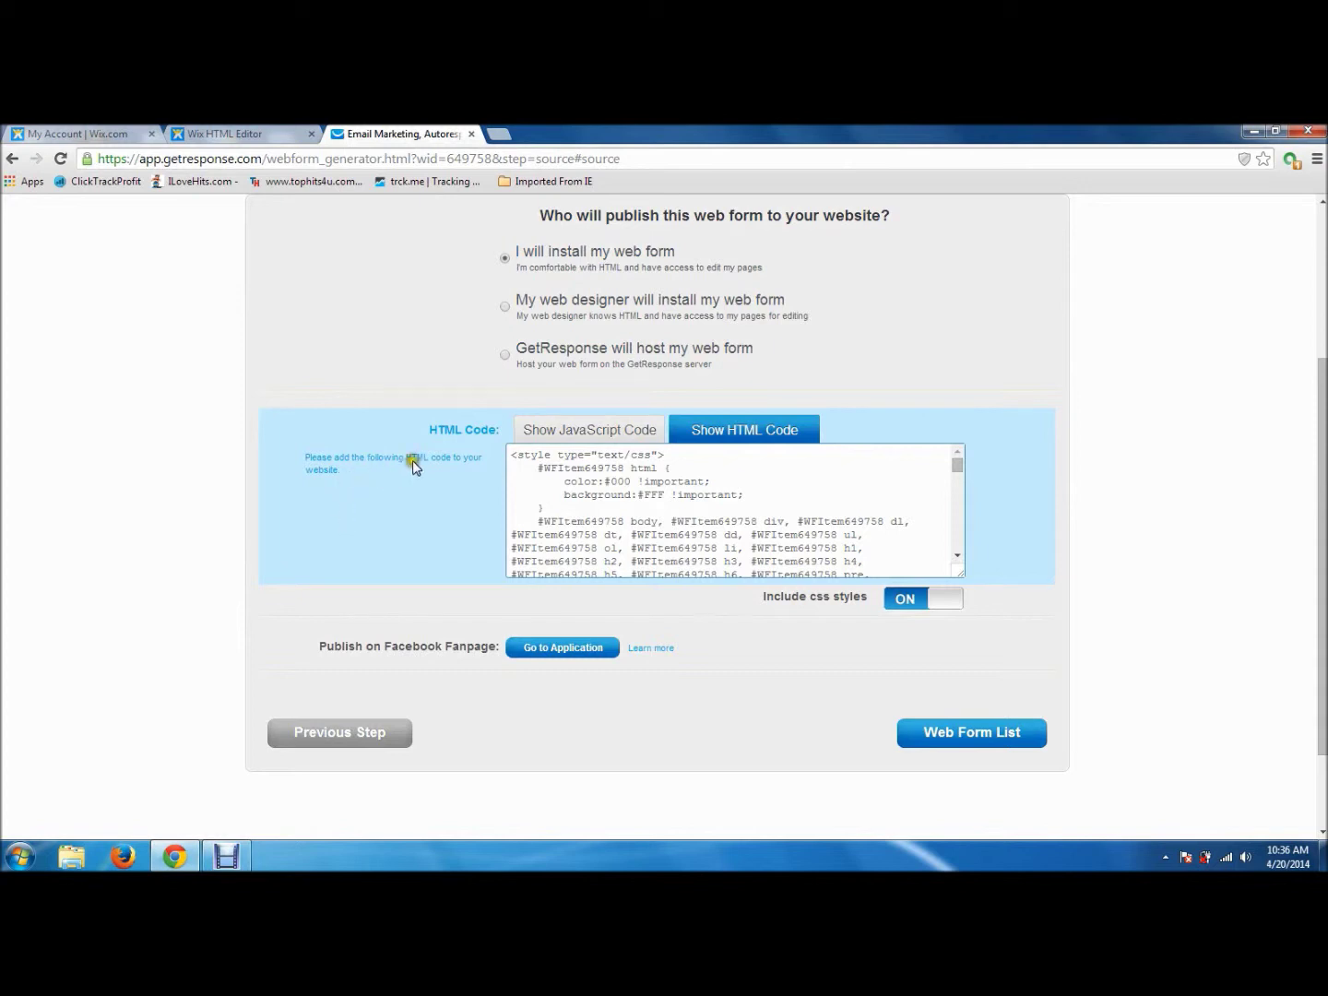
pyautogui.click(368, 745)
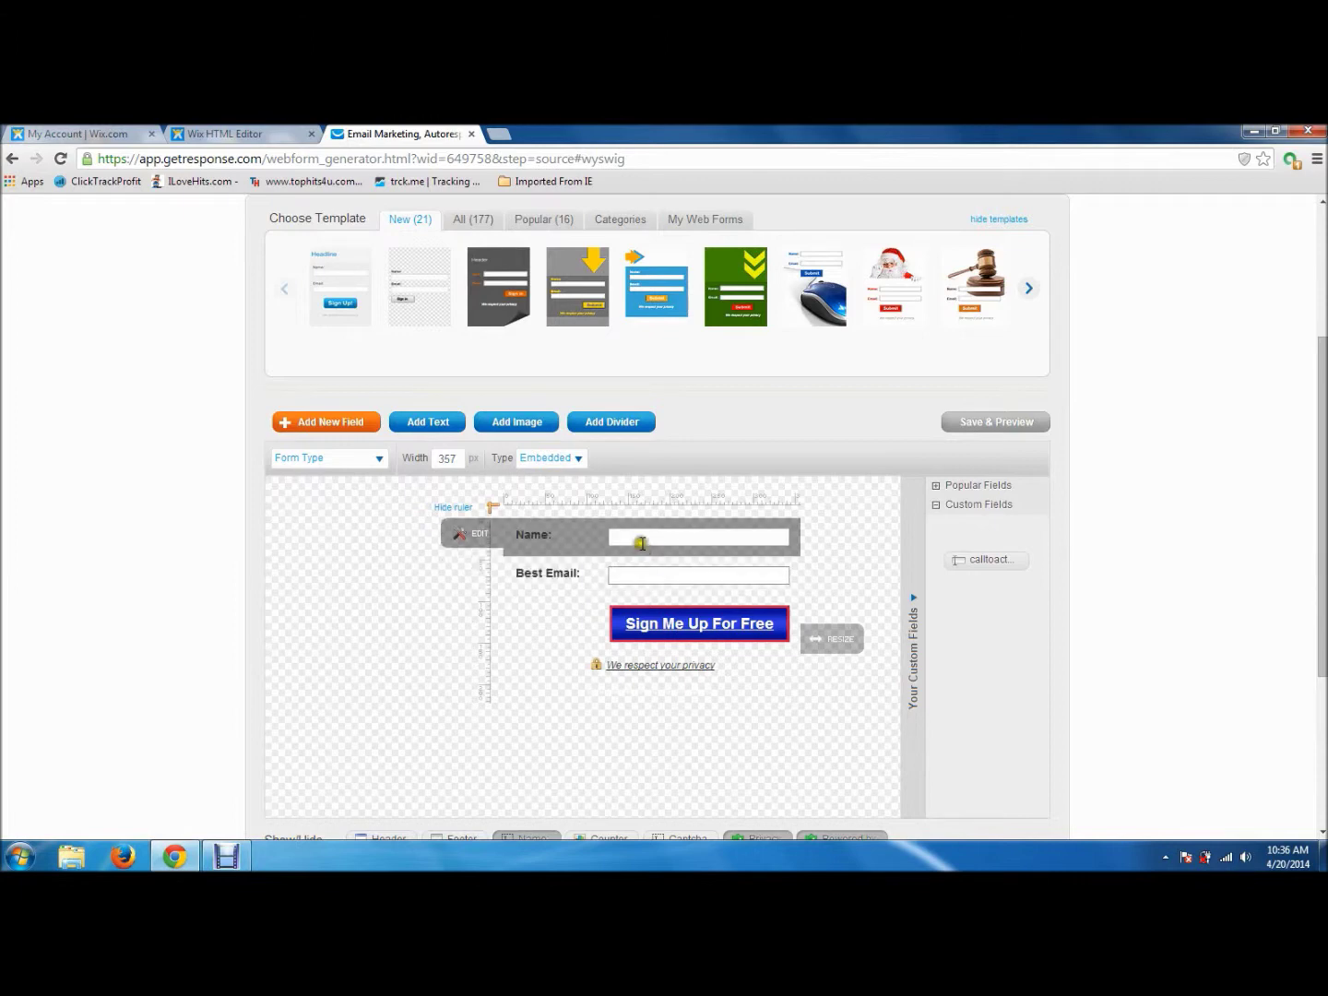
pyautogui.scroll(-2, 1183, 726)
pyautogui.scroll(-1, 1184, 726)
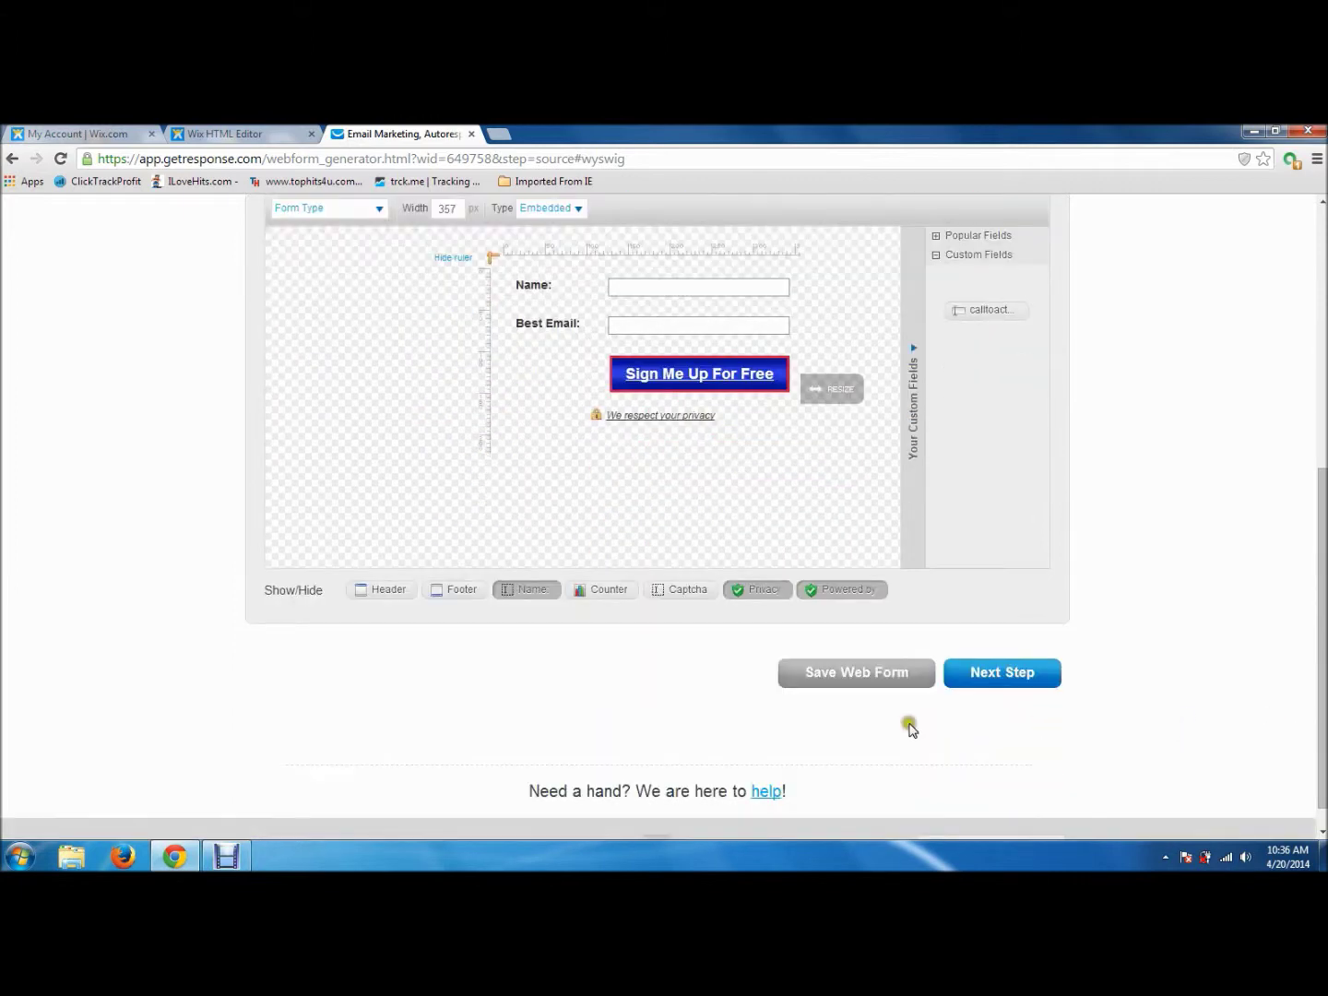
pyautogui.scroll(1, 430, 674)
pyautogui.scroll(1, 437, 683)
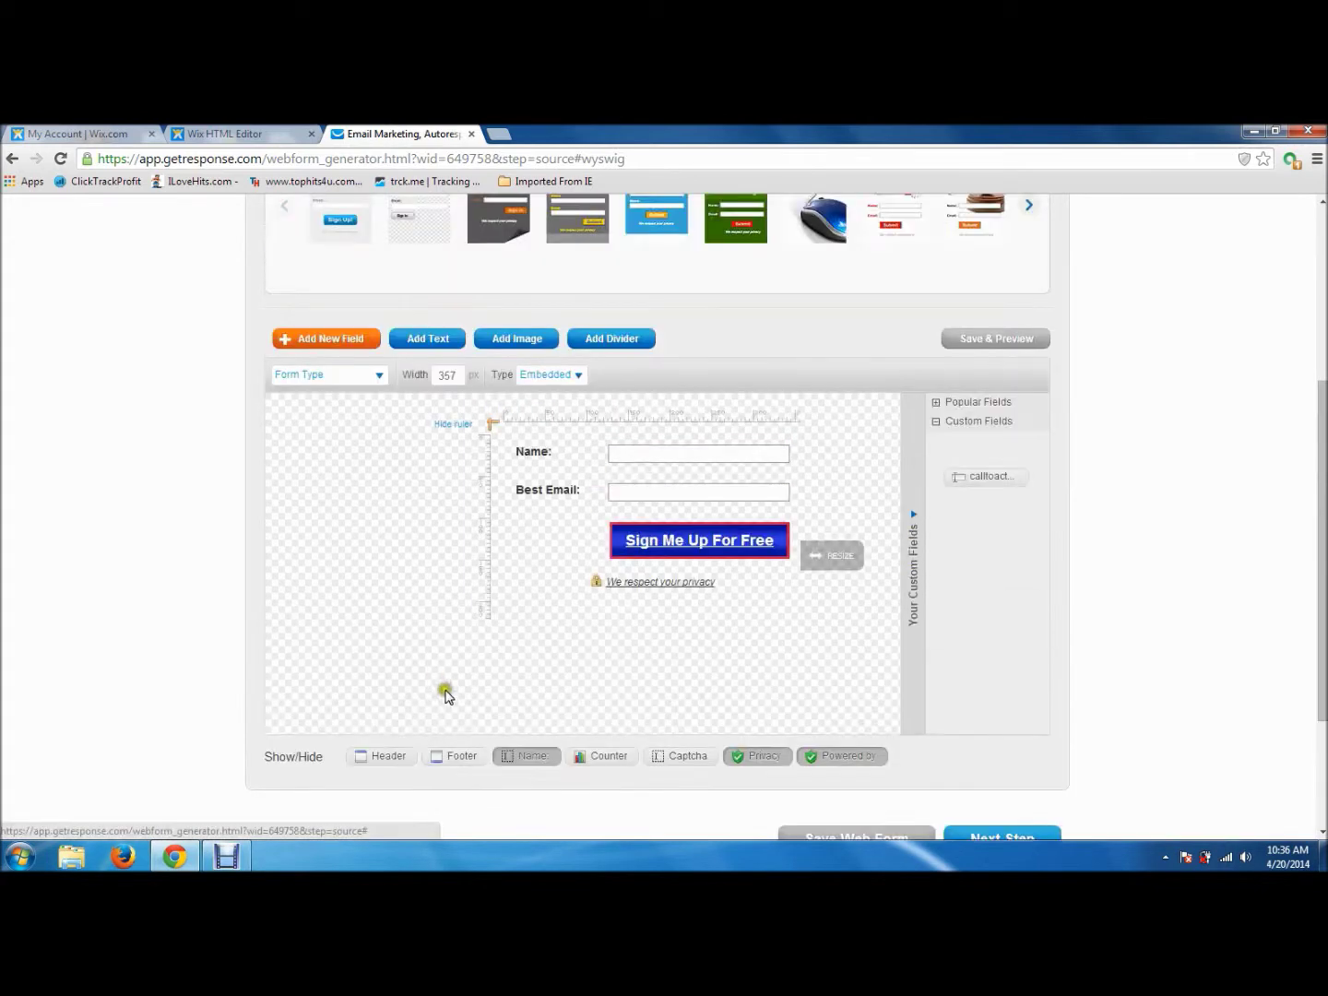
# Hide the Name field so only Best Email remains, and advance to the settings step.
pyautogui.click(518, 759)
pyautogui.moveTo(619, 522)
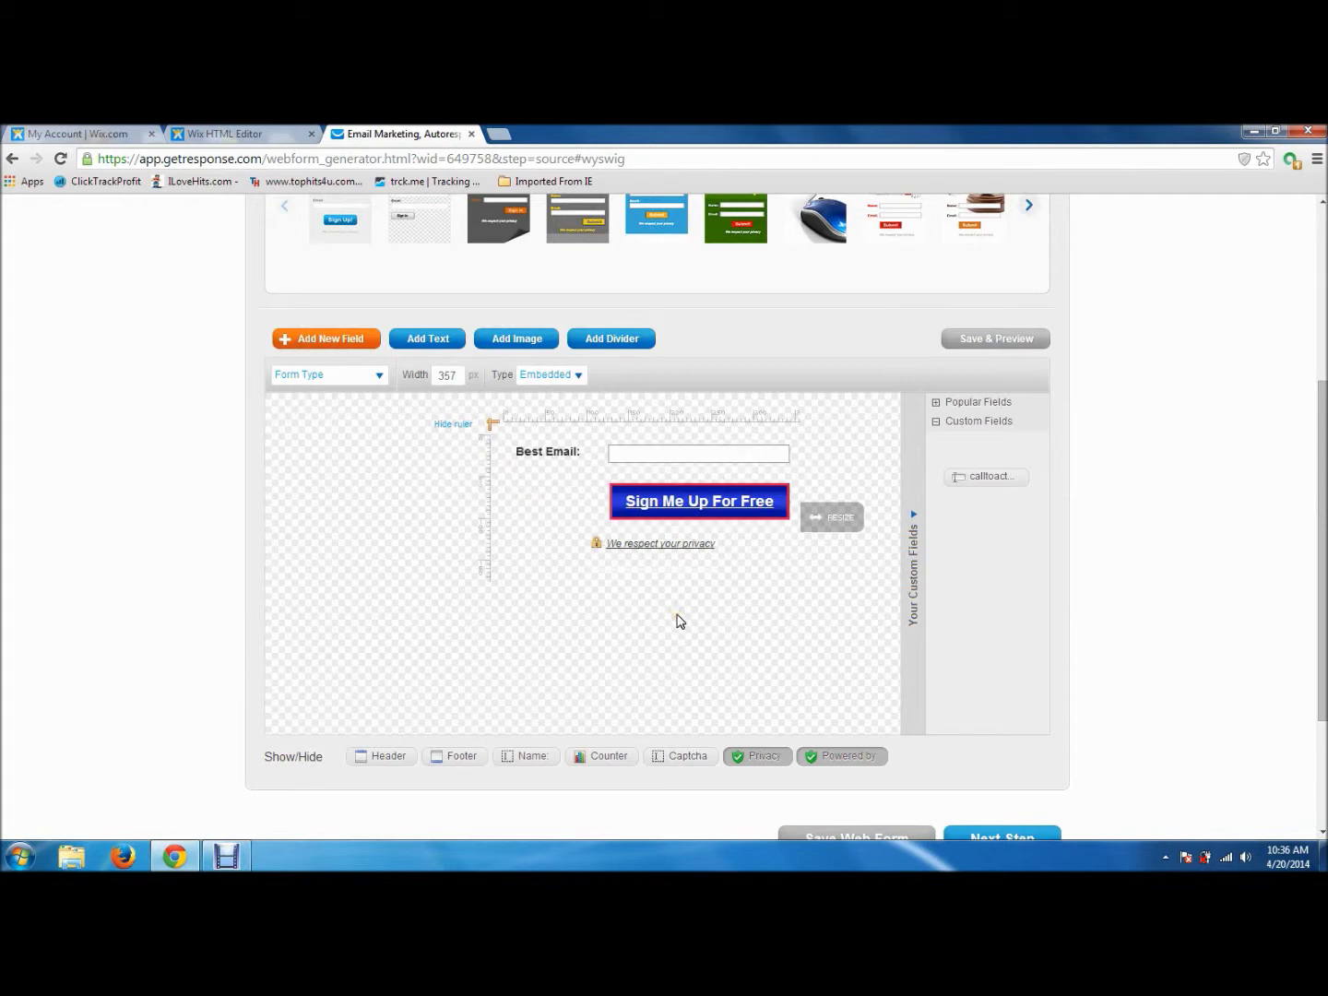
pyautogui.scroll(-2, 1062, 734)
pyautogui.click(956, 651)
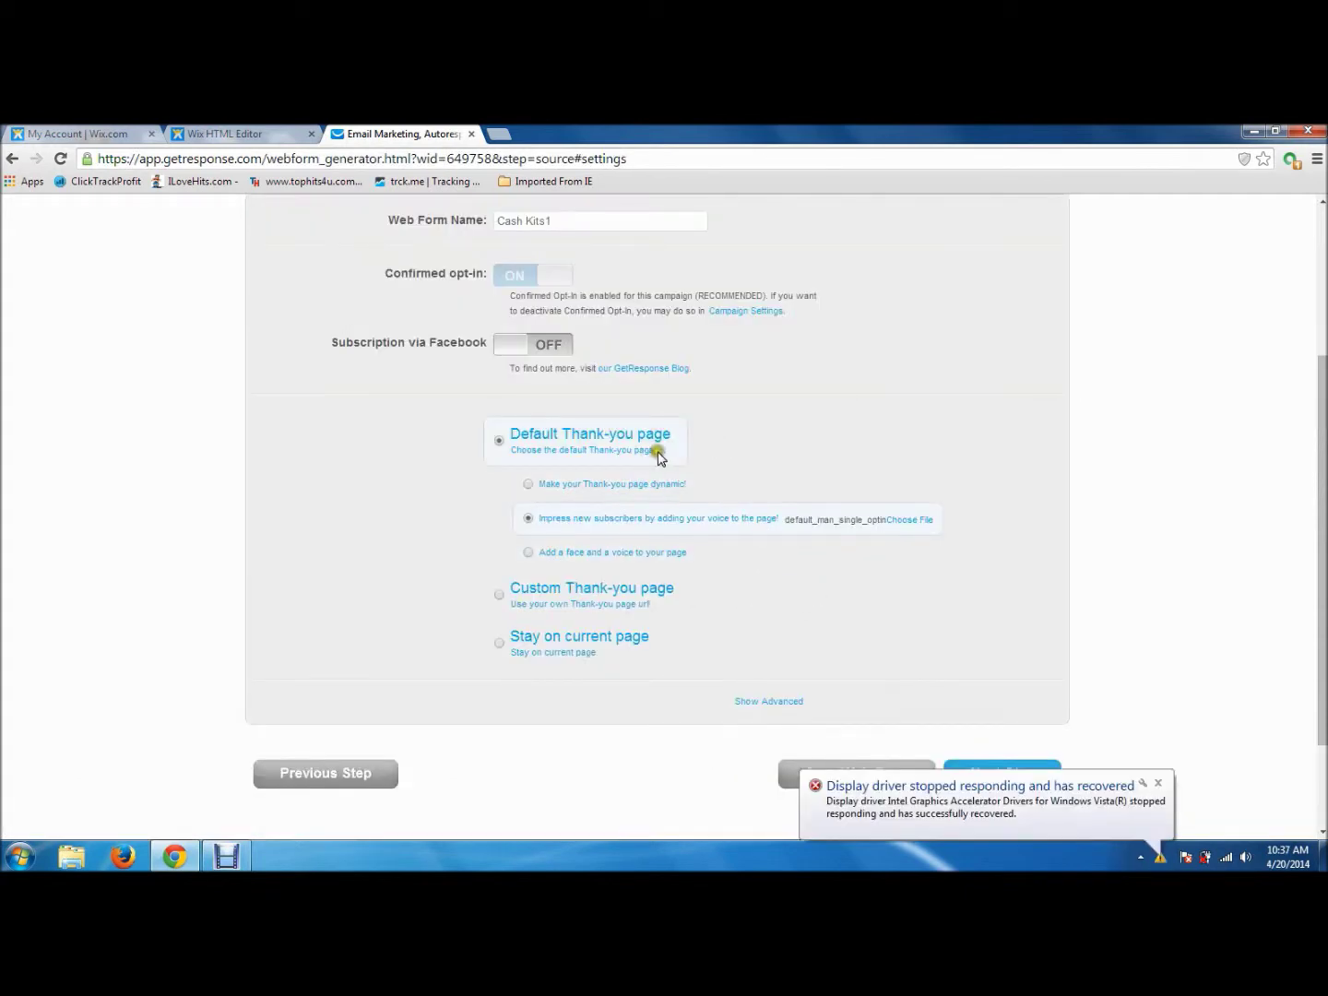
# Advance to the form's code step and choose 'I will install my web form'.
pyautogui.click(1159, 783)
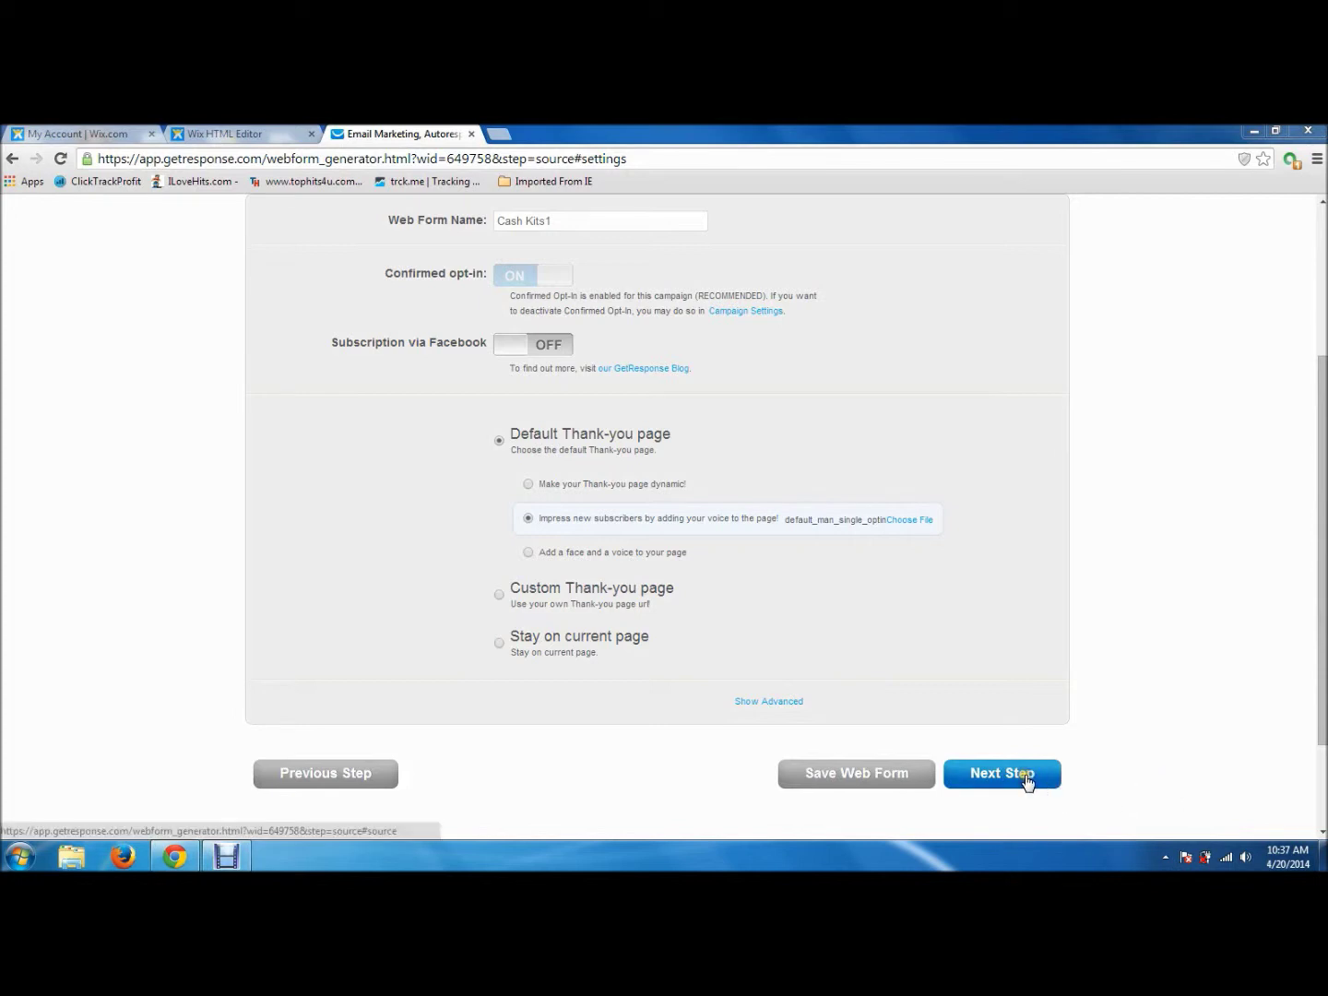
pyautogui.click(1027, 781)
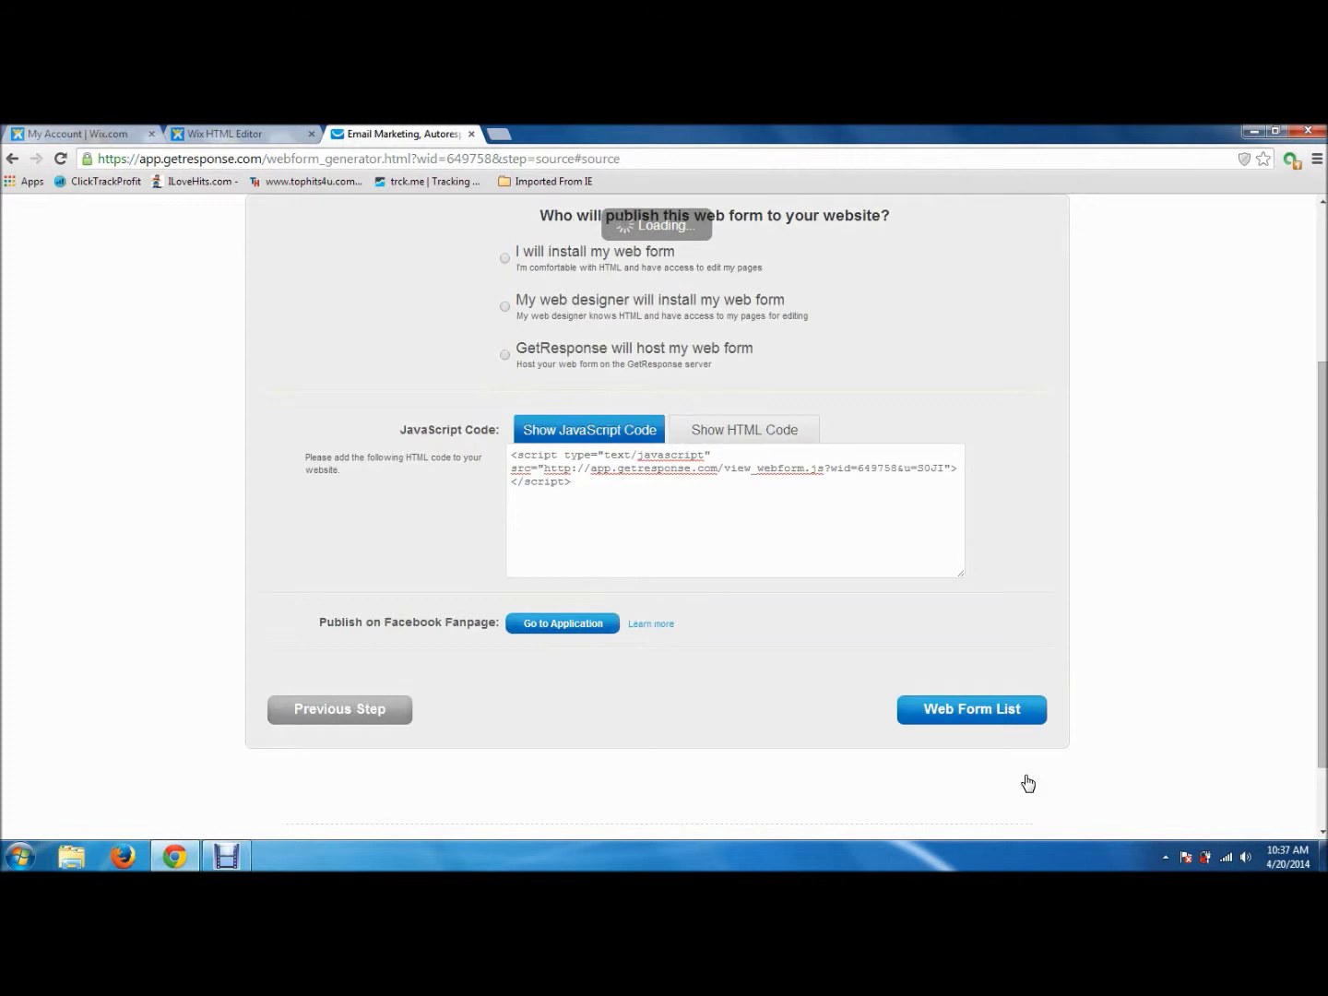
pyautogui.click(505, 259)
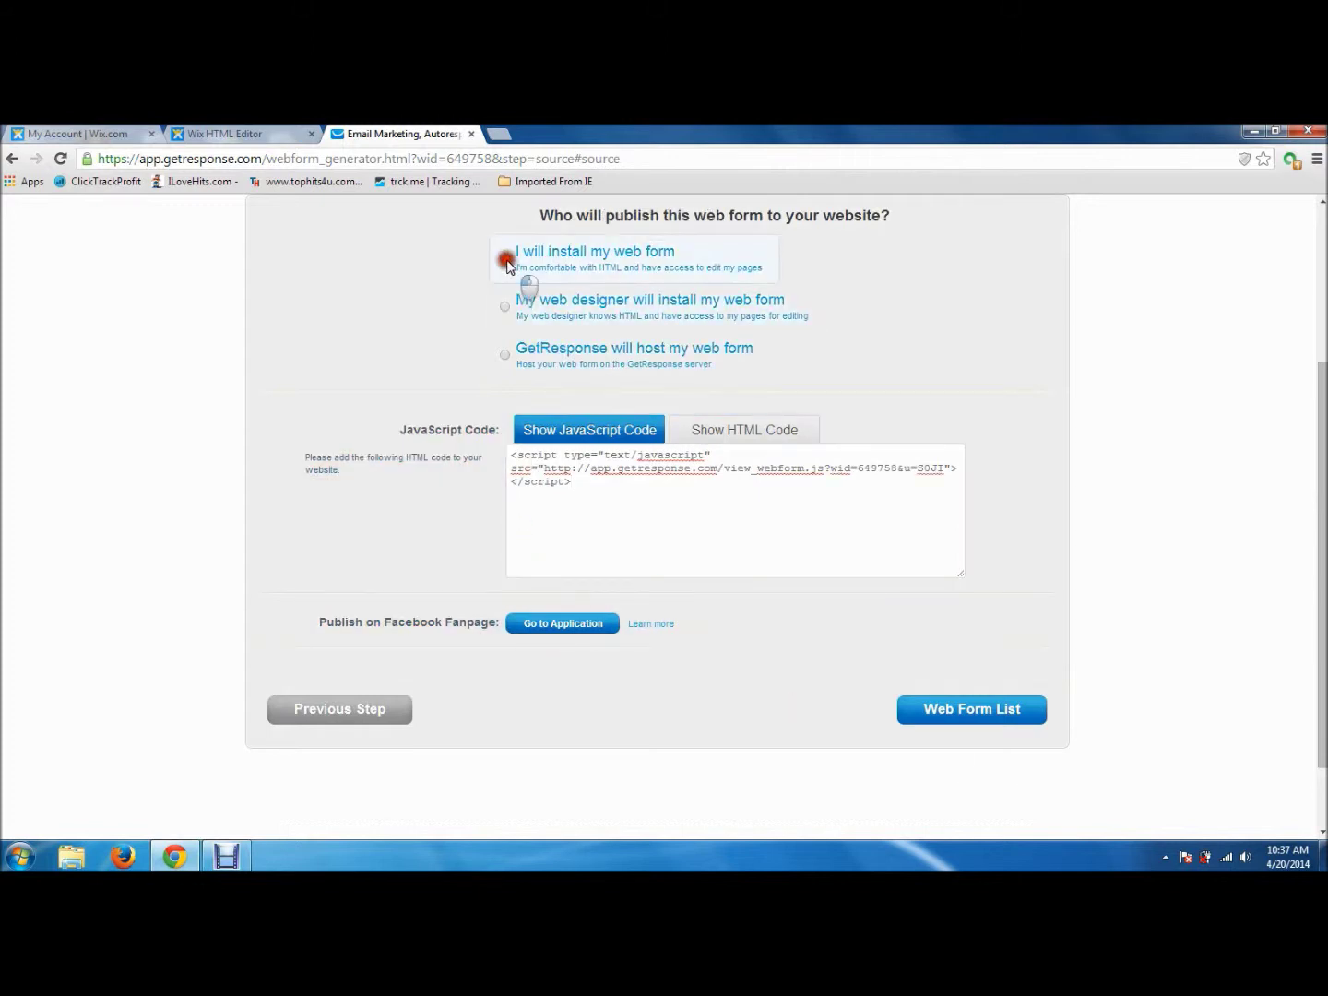
# Show the form's HTML code, select all of it and copy it.
pyautogui.click(733, 423)
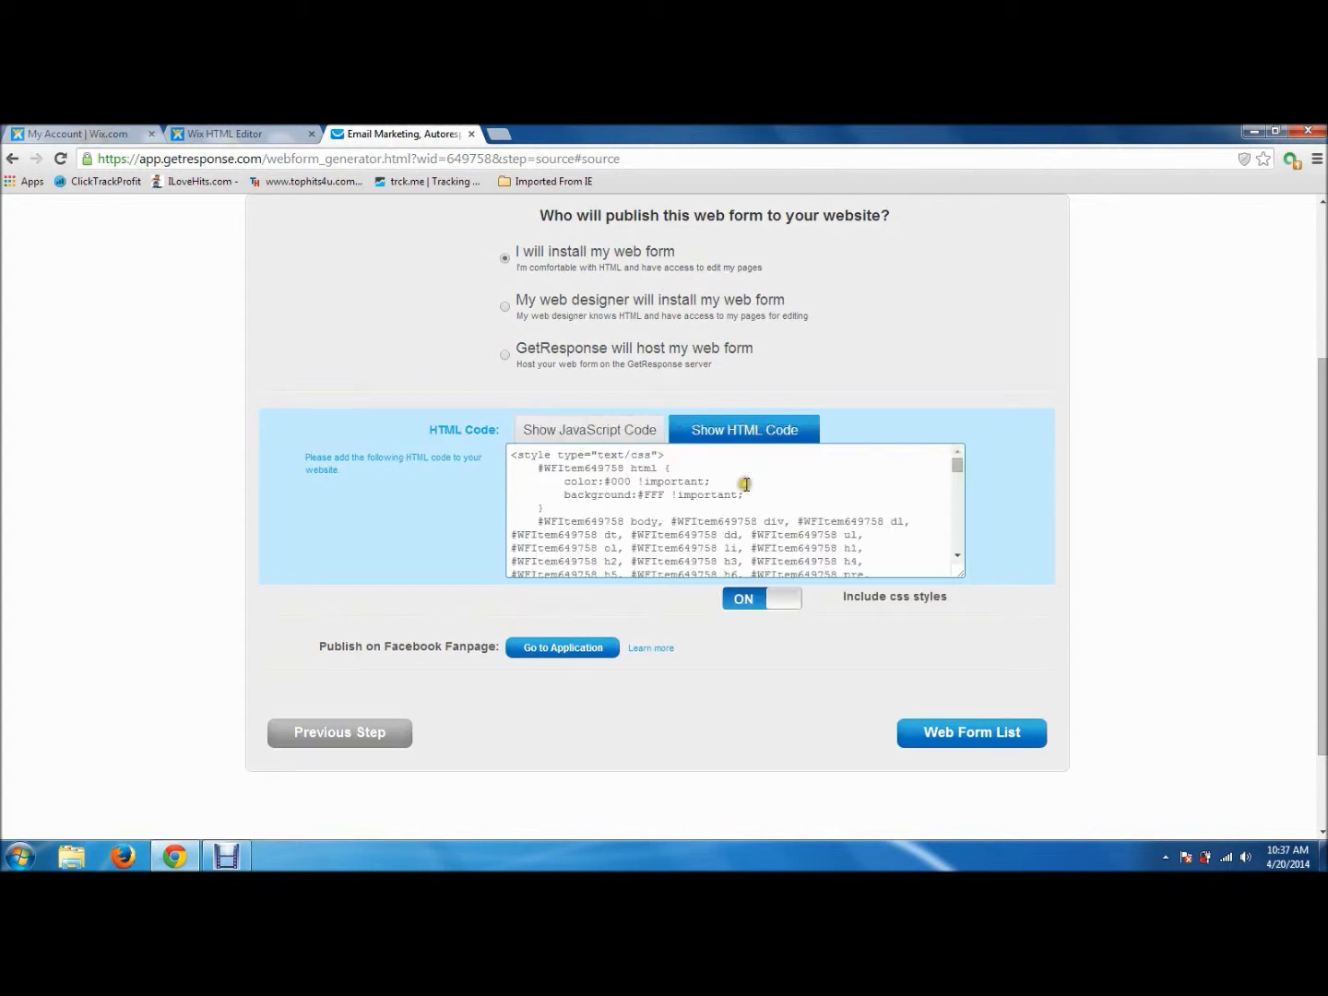
pyautogui.rightClick(700, 500)
pyautogui.click(746, 709)
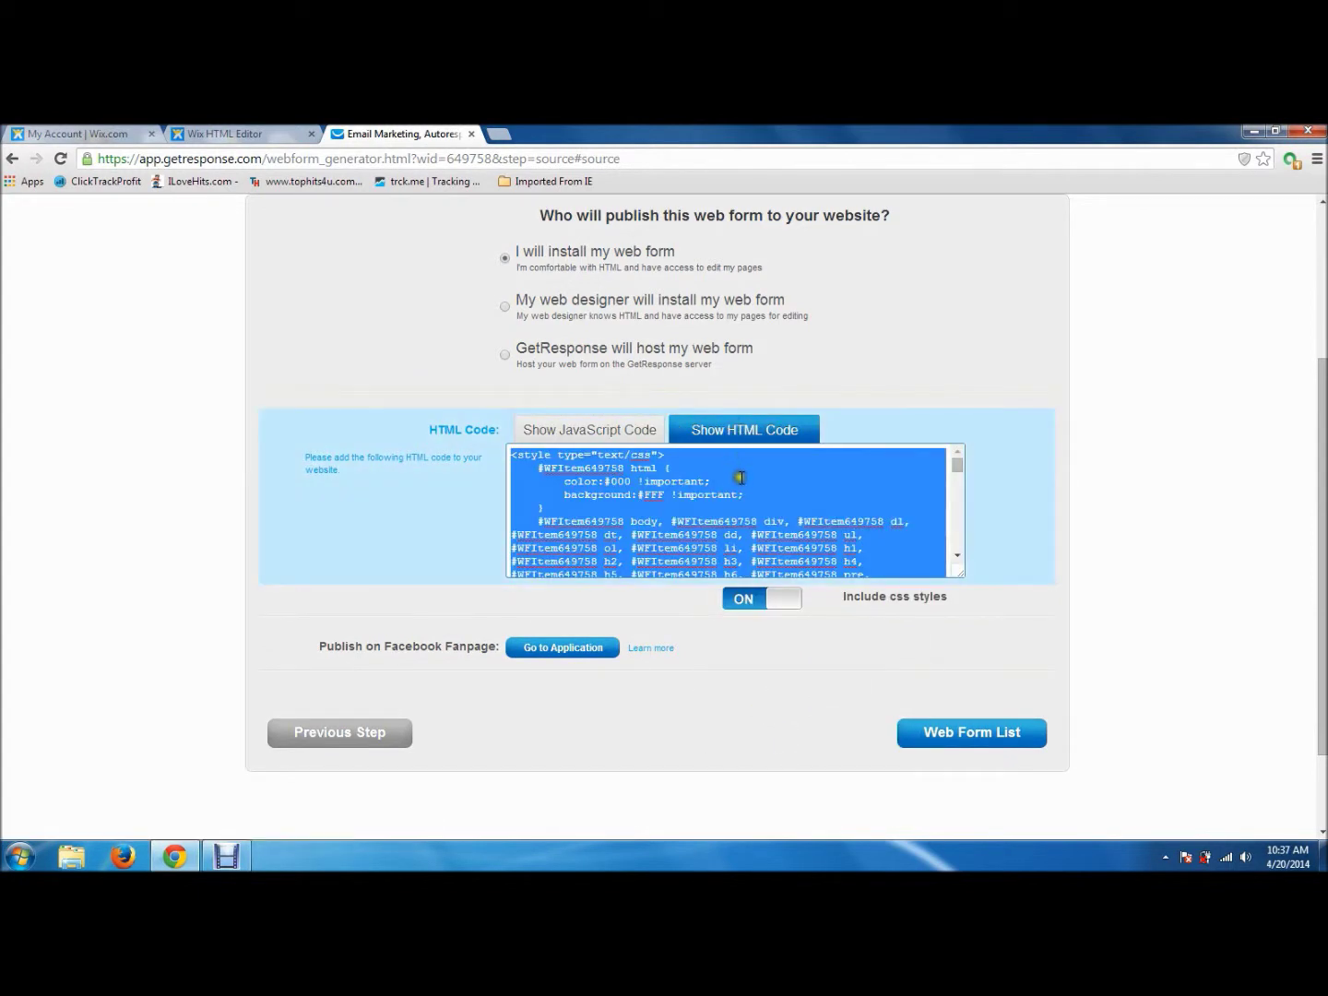
pyautogui.rightClick(740, 478)
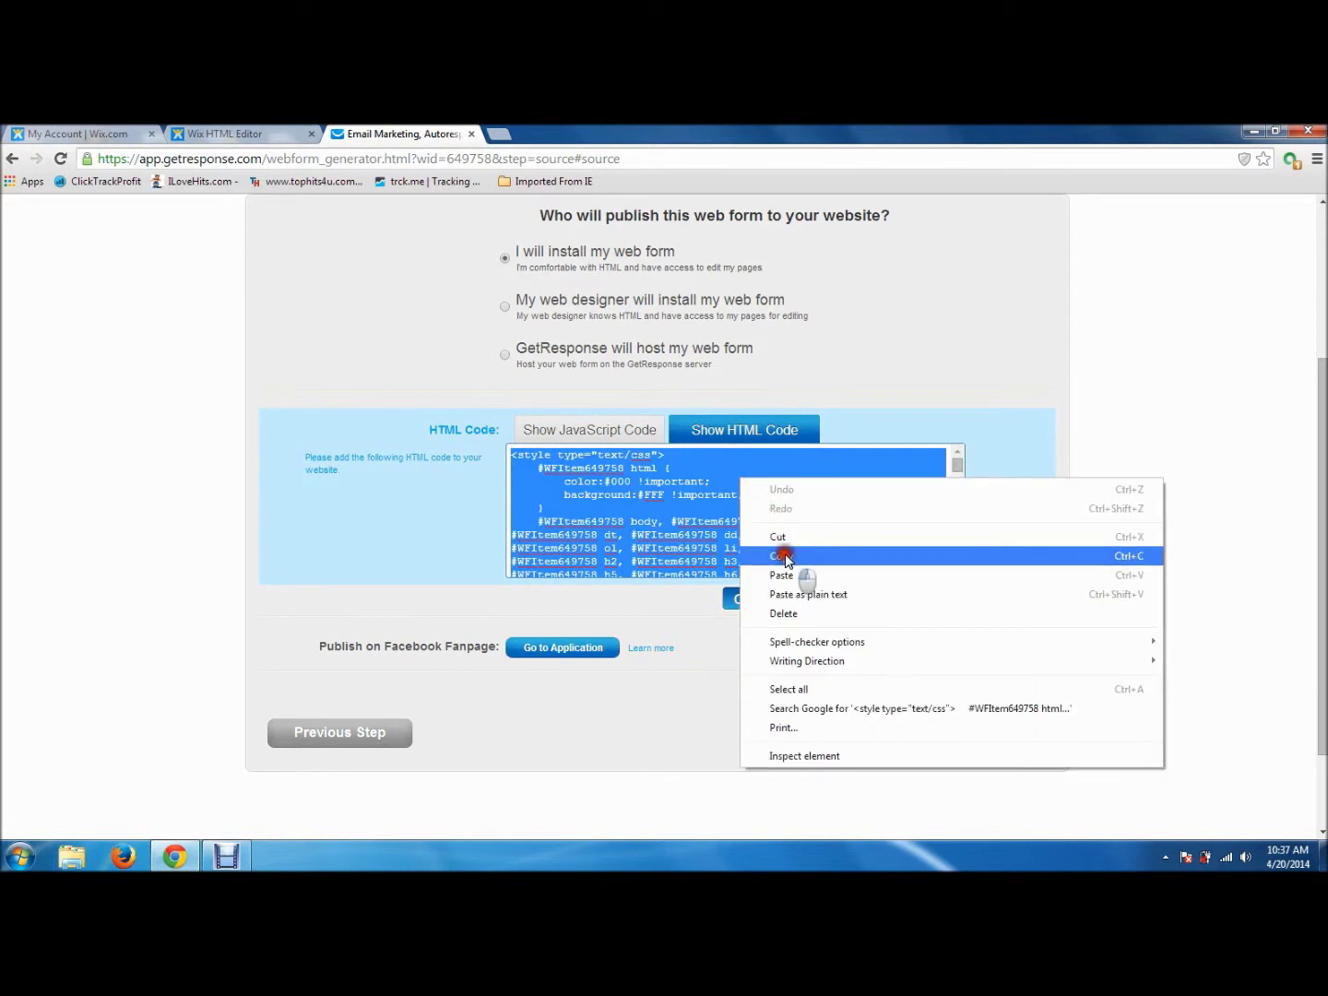
pyautogui.click(782, 552)
# Set the Wix HTML box to HTML code mode, paste the GetResponse form code and update.
pyautogui.click(220, 135)
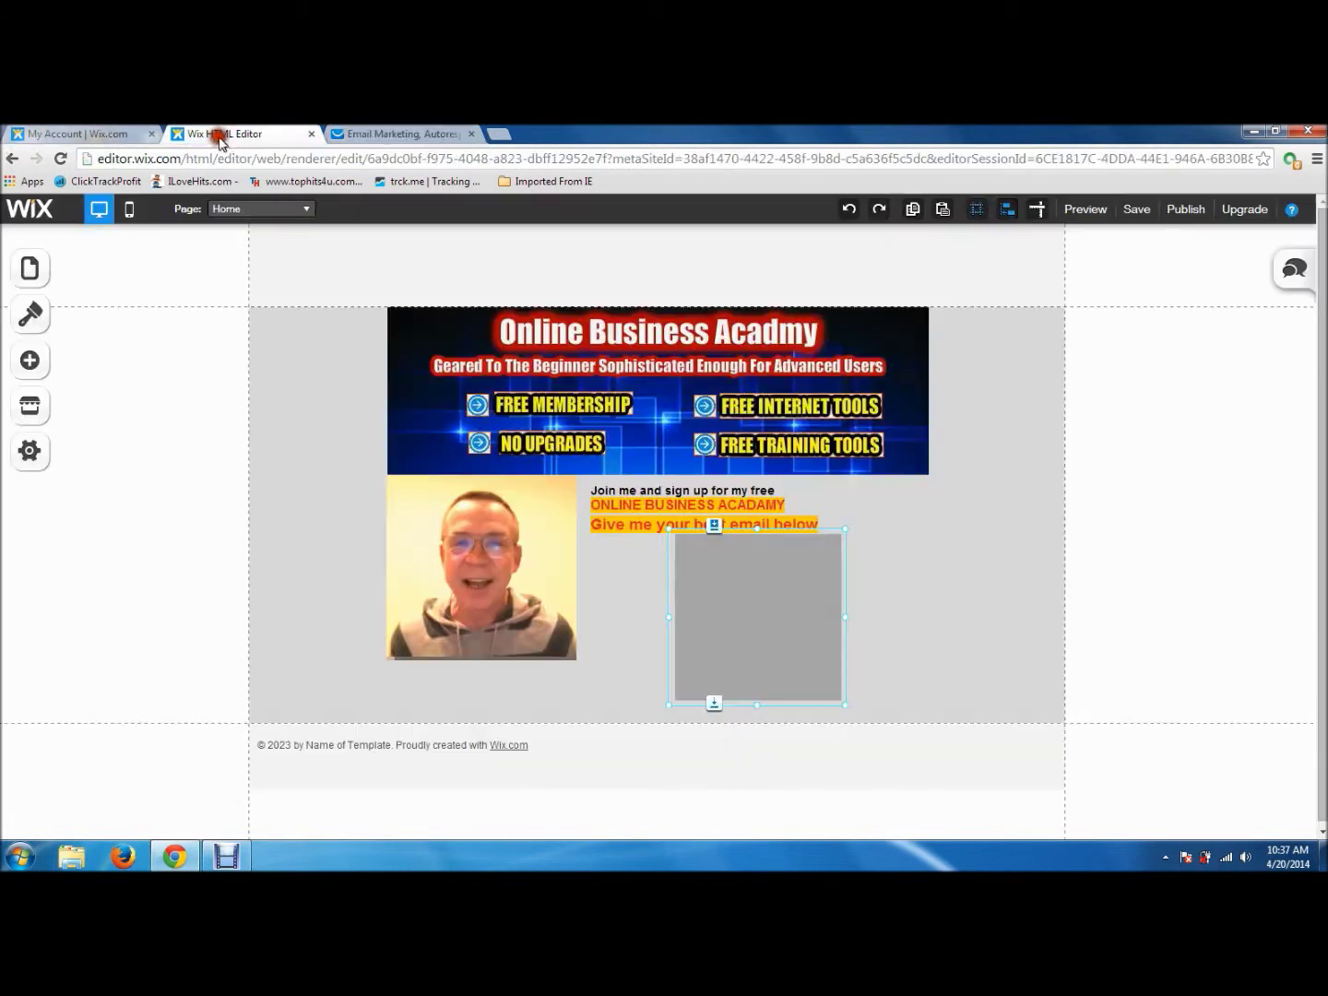
pyautogui.click(818, 602)
pyautogui.click(887, 637)
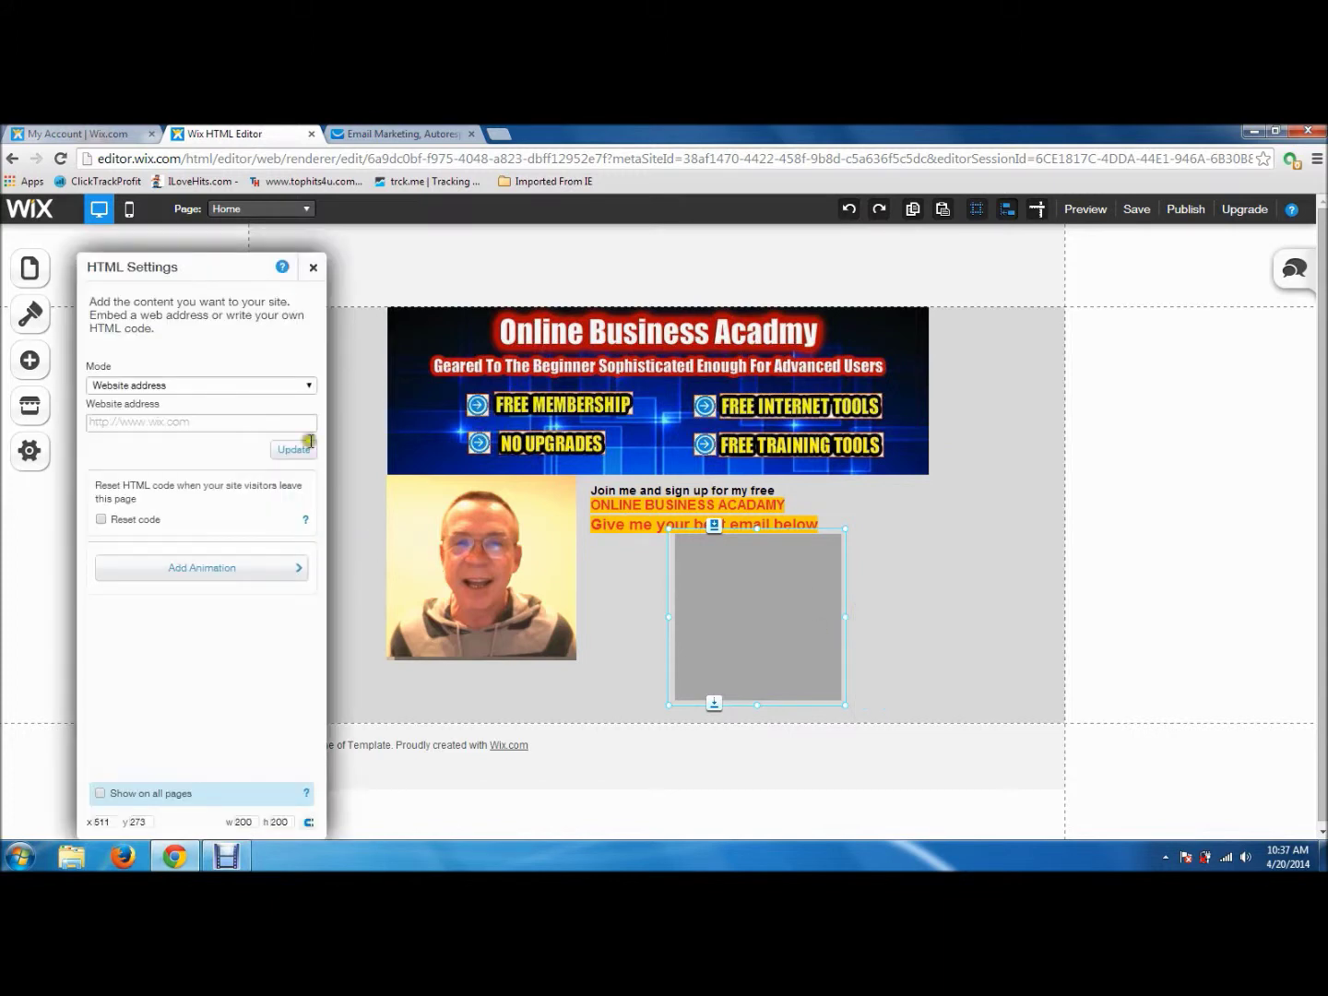
pyautogui.click(309, 387)
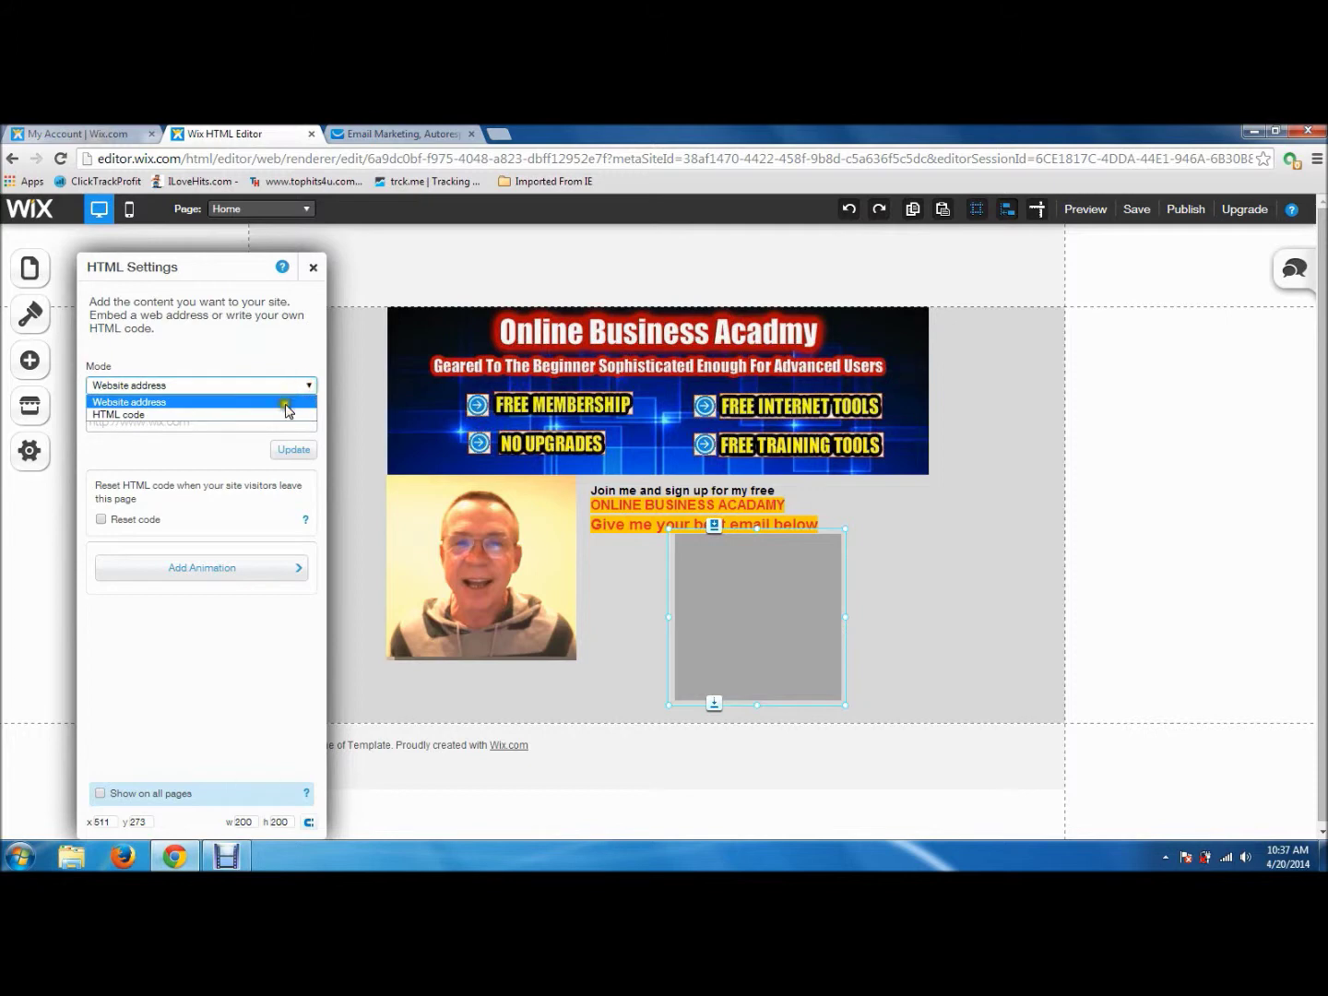
pyautogui.click(284, 415)
pyautogui.click(233, 434)
pyautogui.rightClick(232, 434)
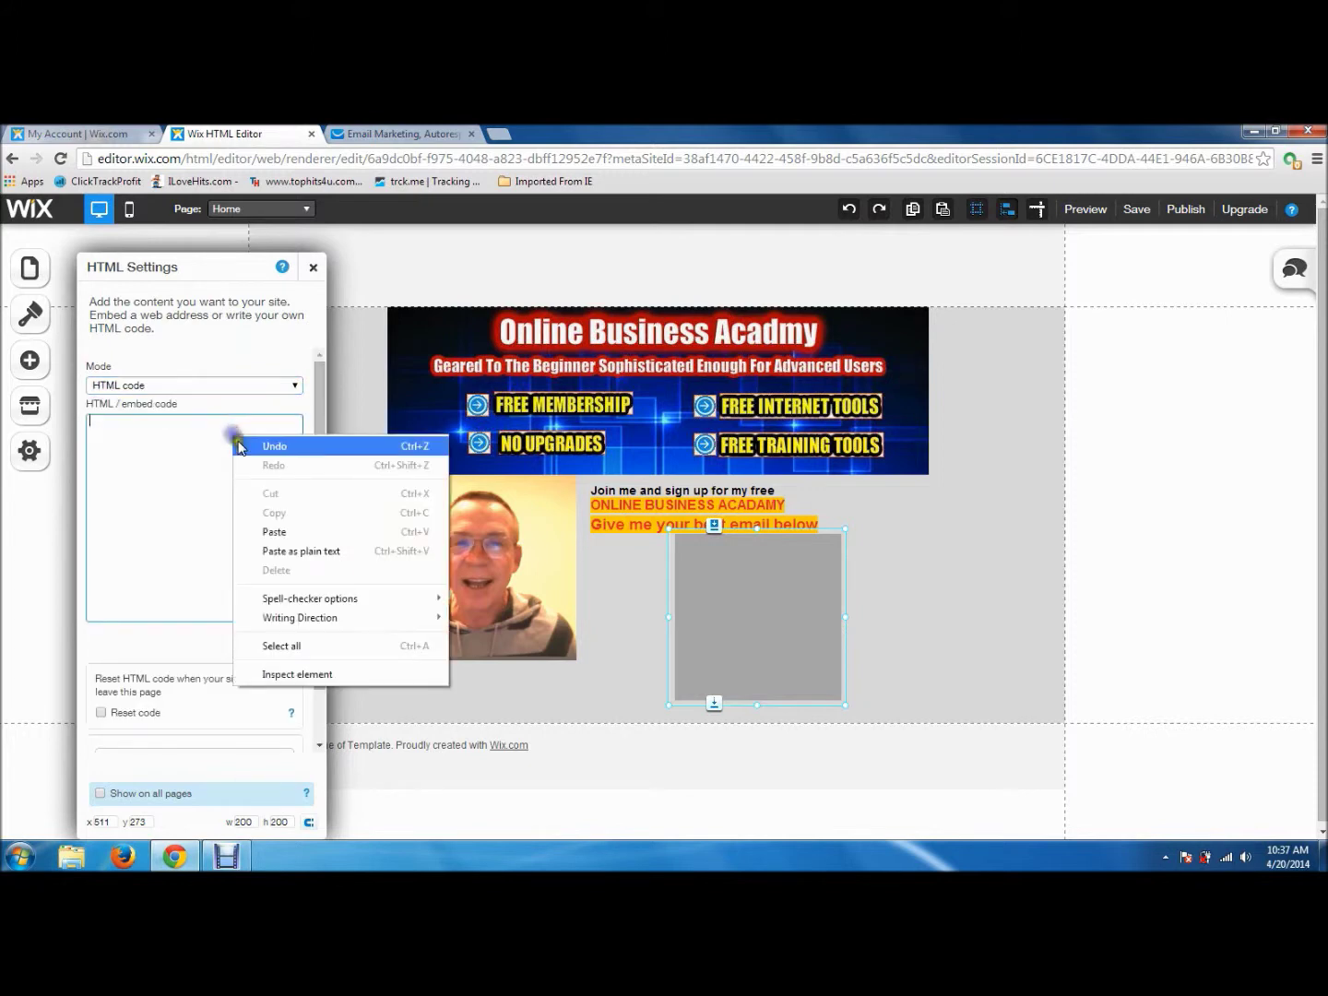
pyautogui.click(273, 531)
pyautogui.click(279, 642)
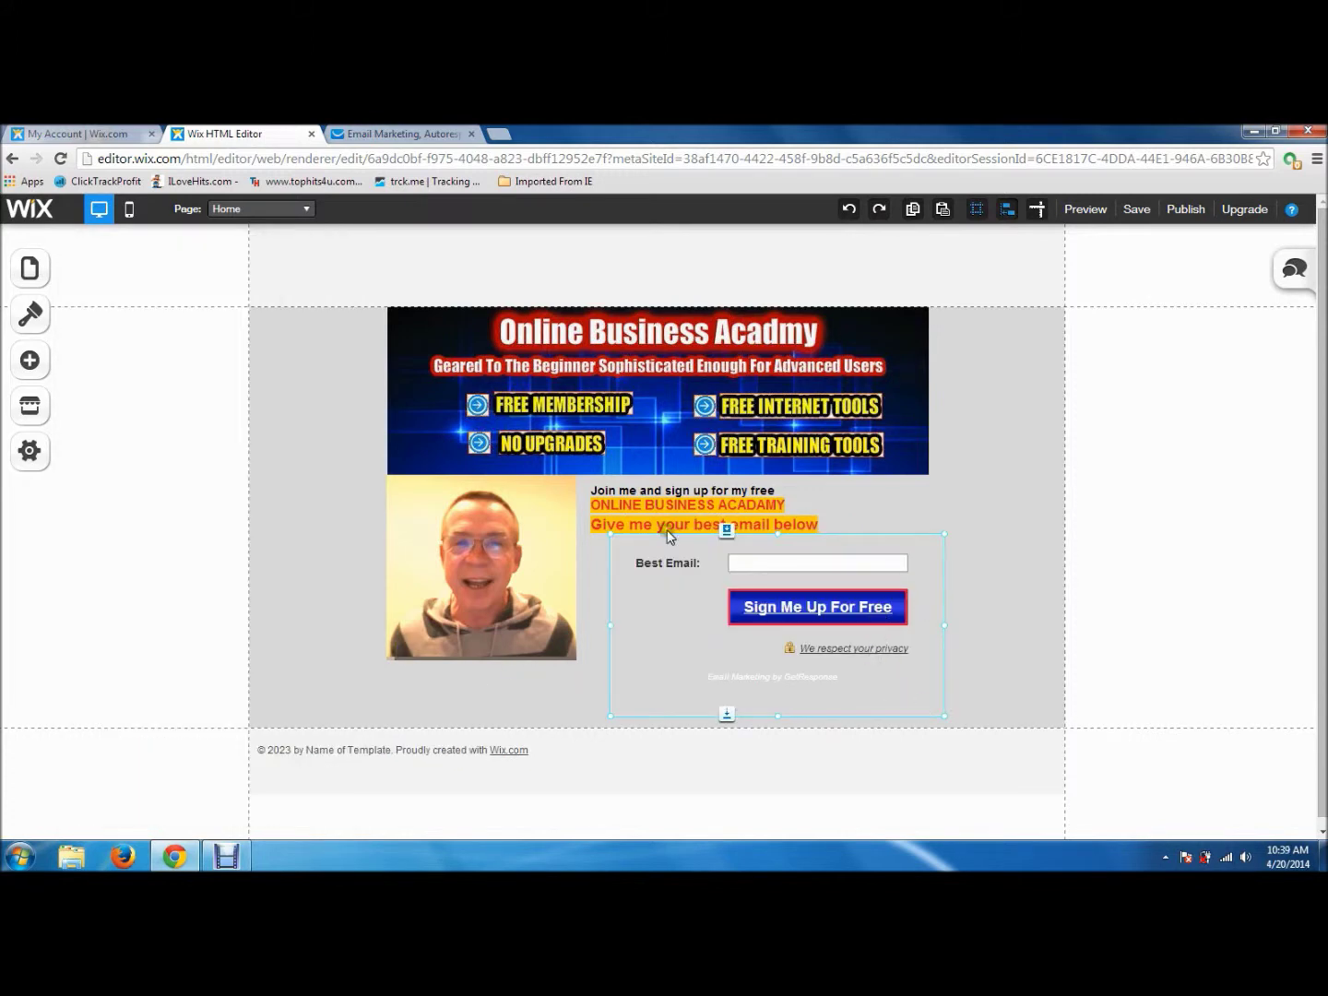
# Drag the GetResponse sign-up form left beside the photo, below the 'Give me your best email below' line.
pyautogui.click(1018, 625)
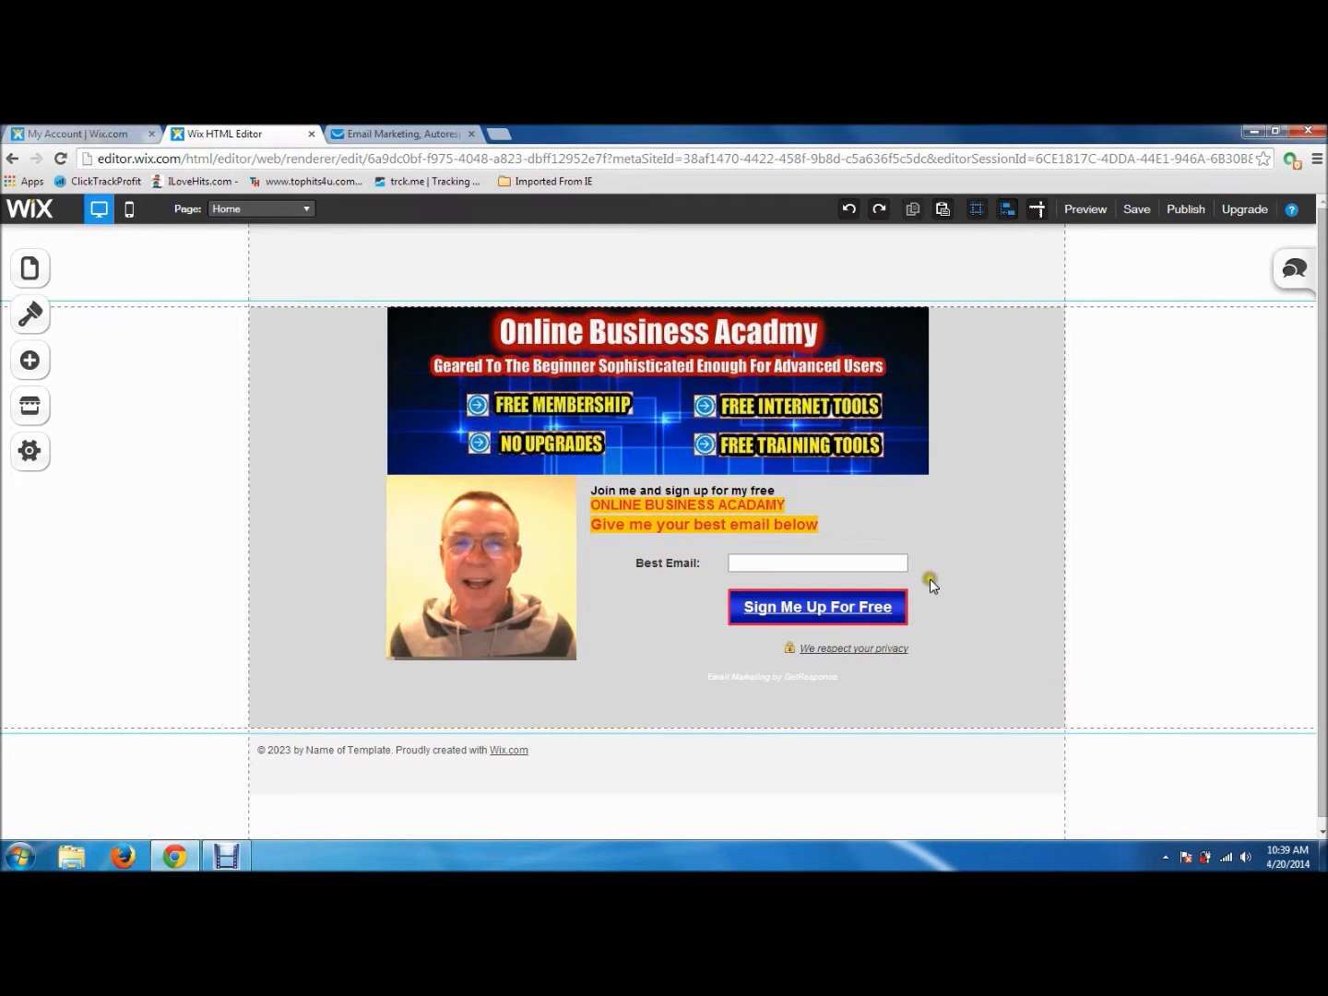
pyautogui.click(920, 544)
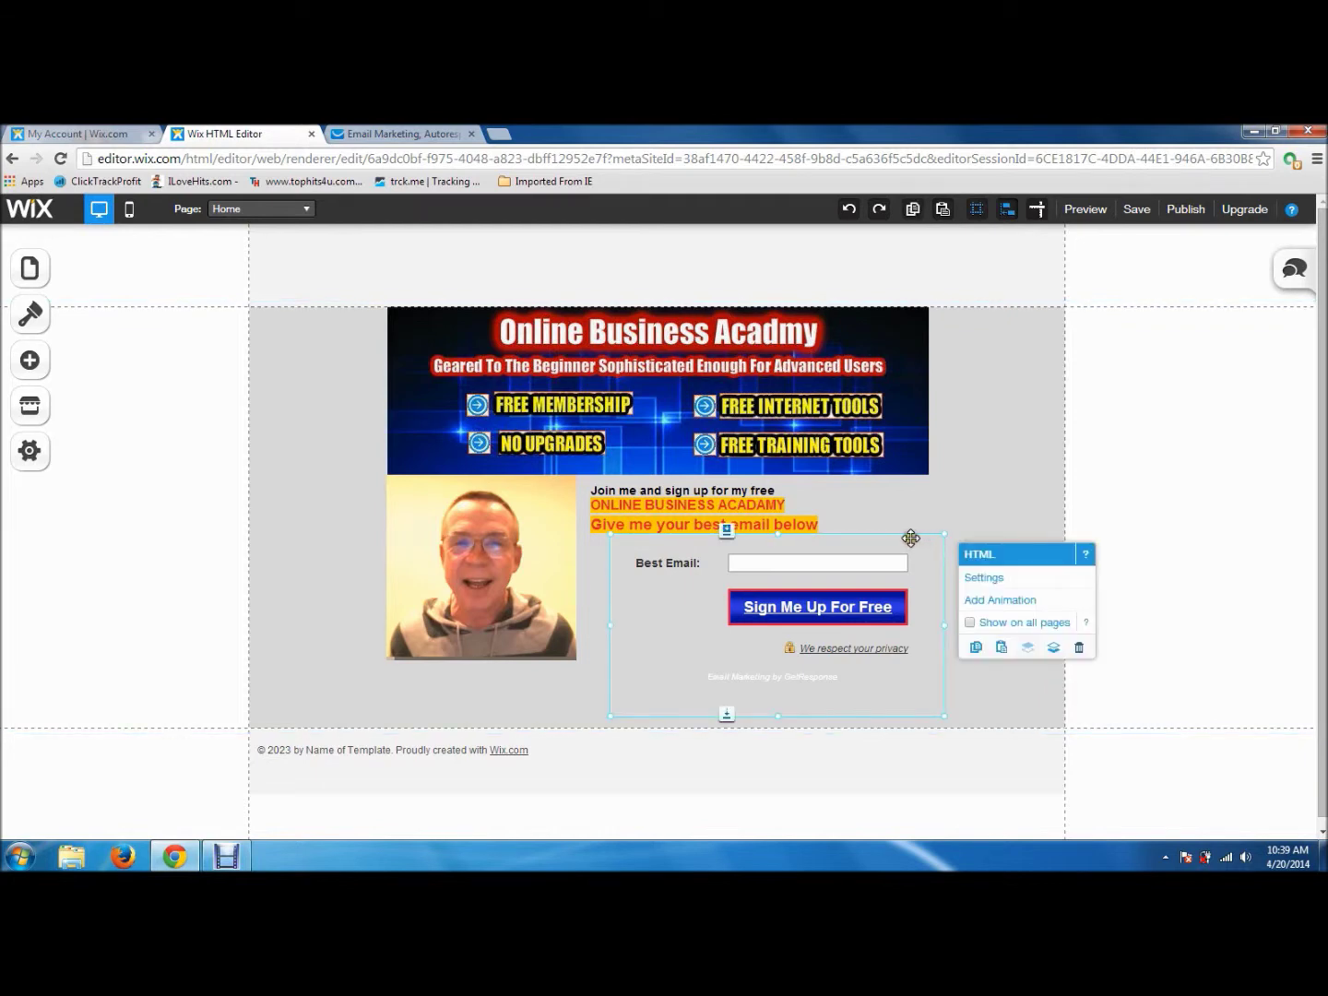
pyautogui.click(899, 542)
pyautogui.click(888, 564)
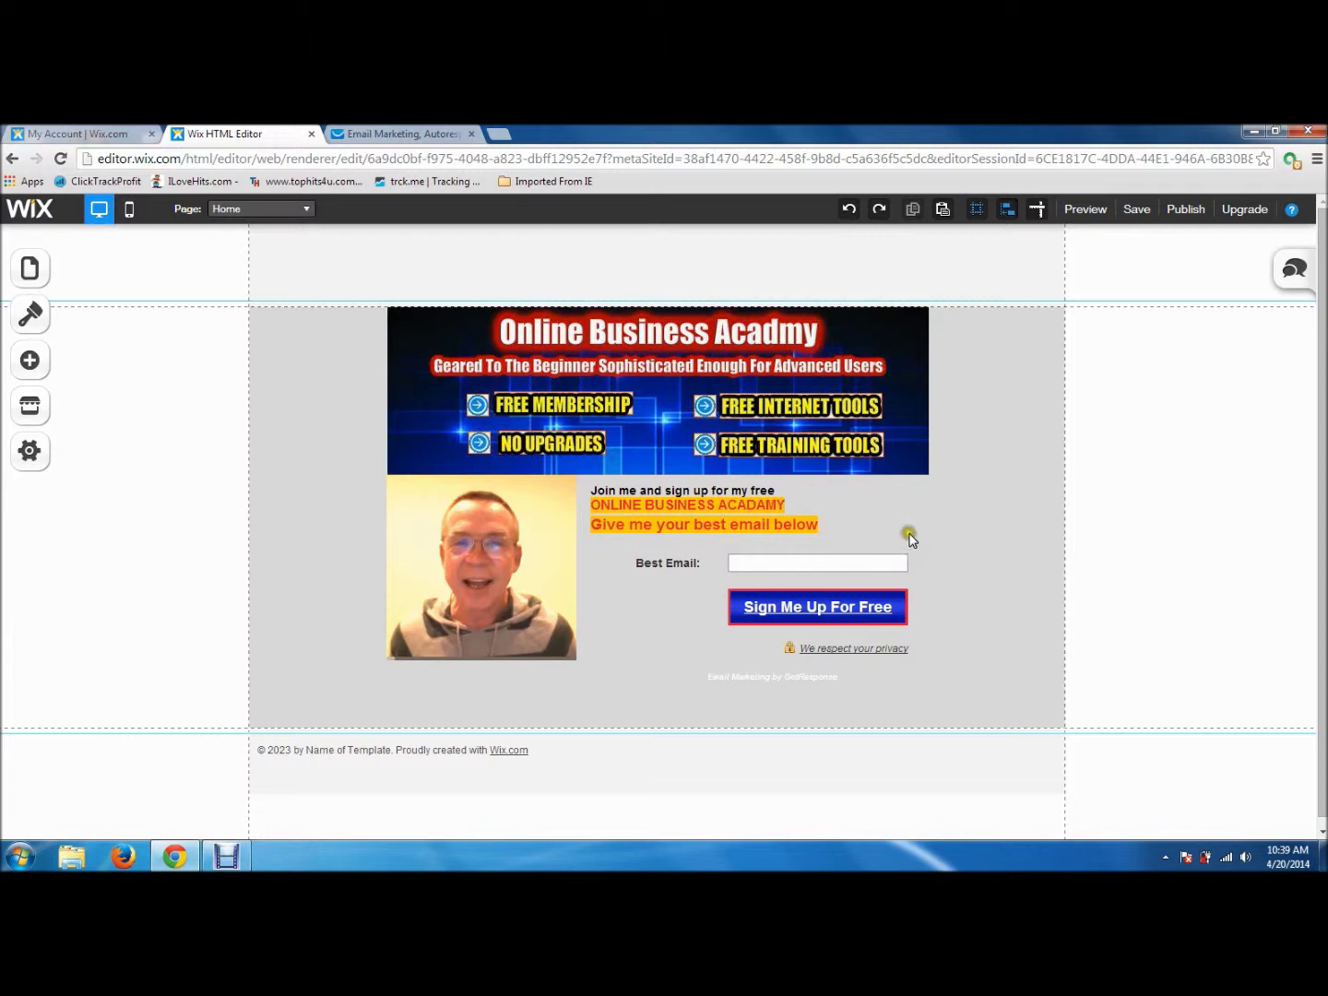
pyautogui.click(906, 540)
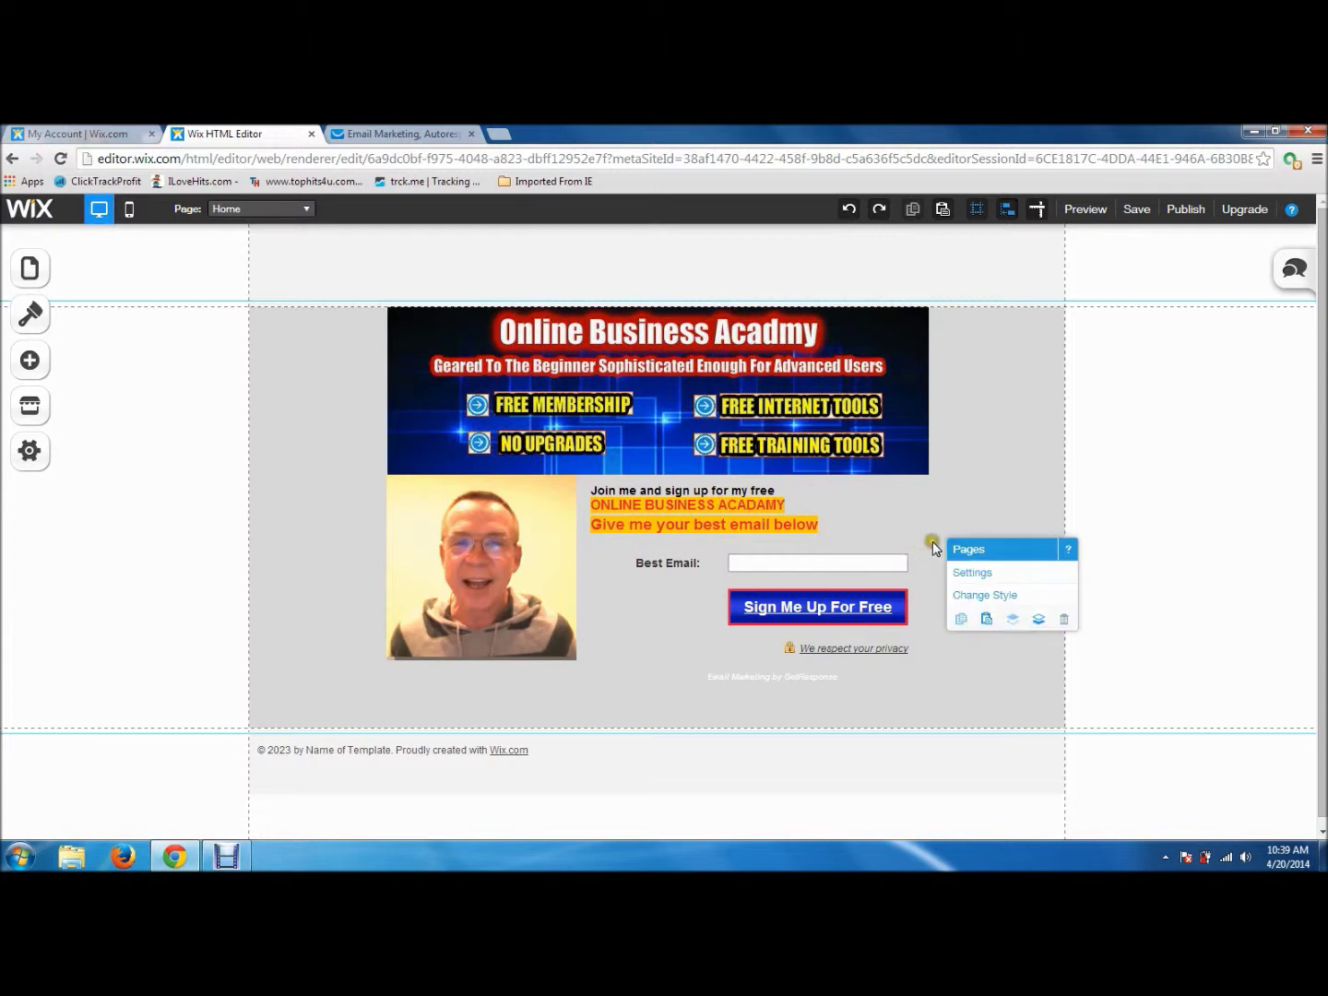
pyautogui.click(938, 506)
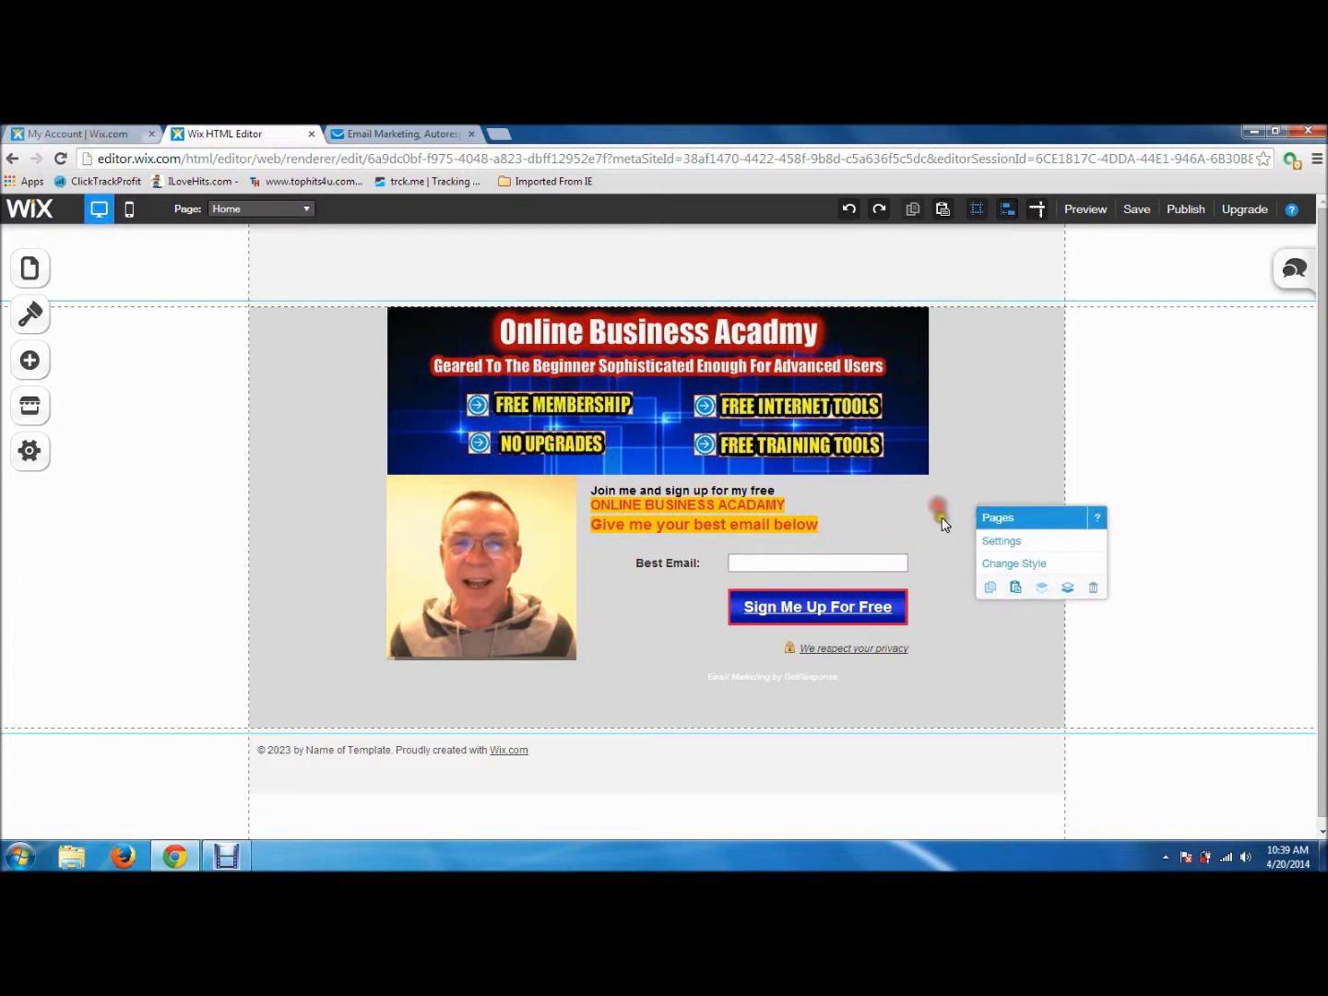
pyautogui.click(1053, 699)
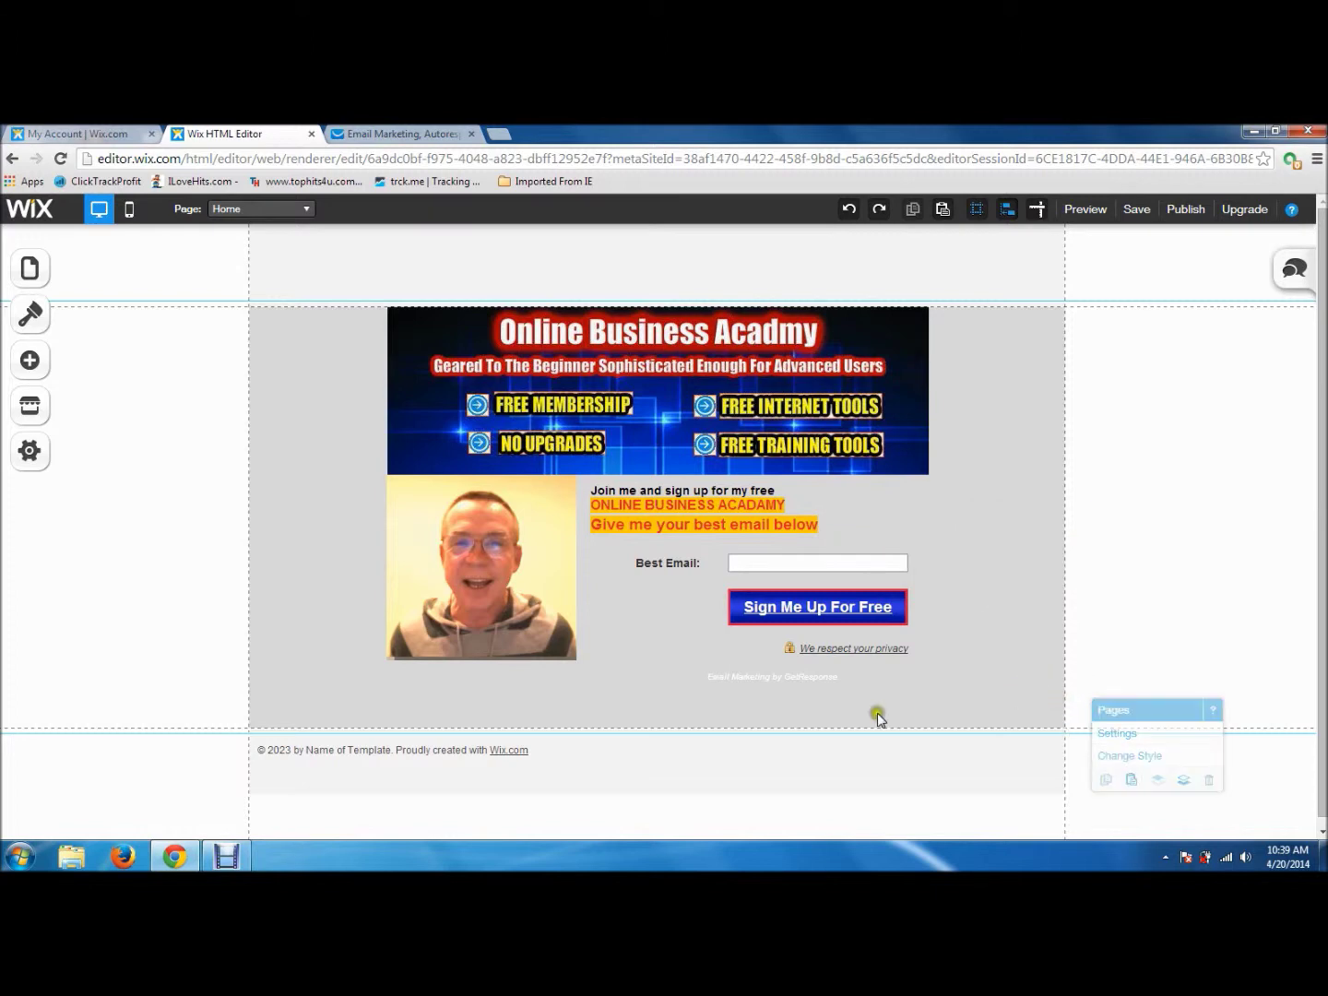
pyautogui.click(709, 618)
pyautogui.moveTo(710, 618); pyautogui.dragTo(659, 627)
pyautogui.click(1030, 630)
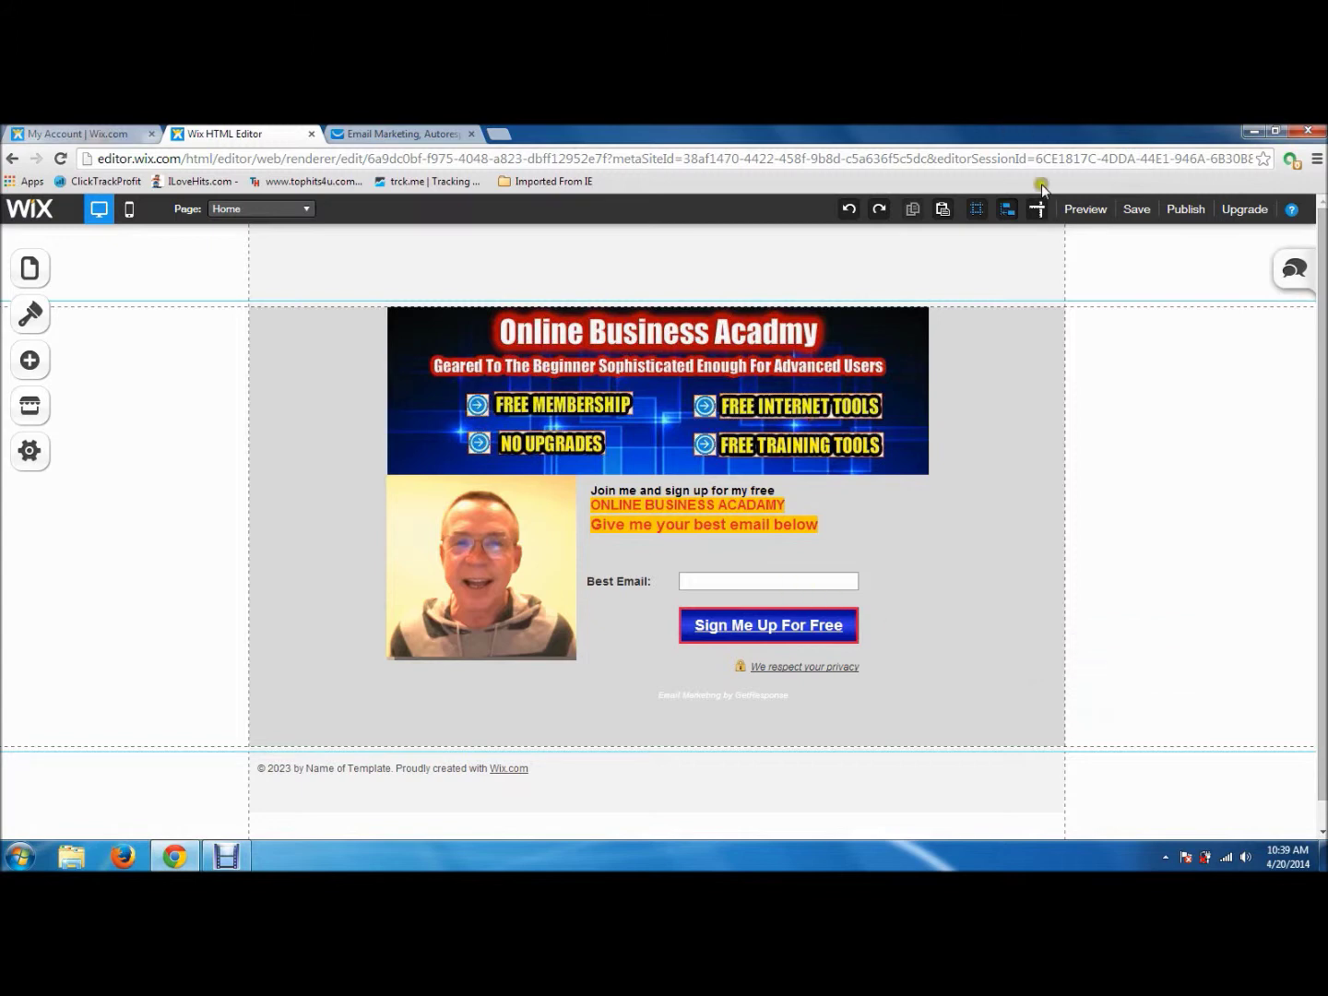
pyautogui.click(1085, 210)
pyautogui.click(1085, 210)
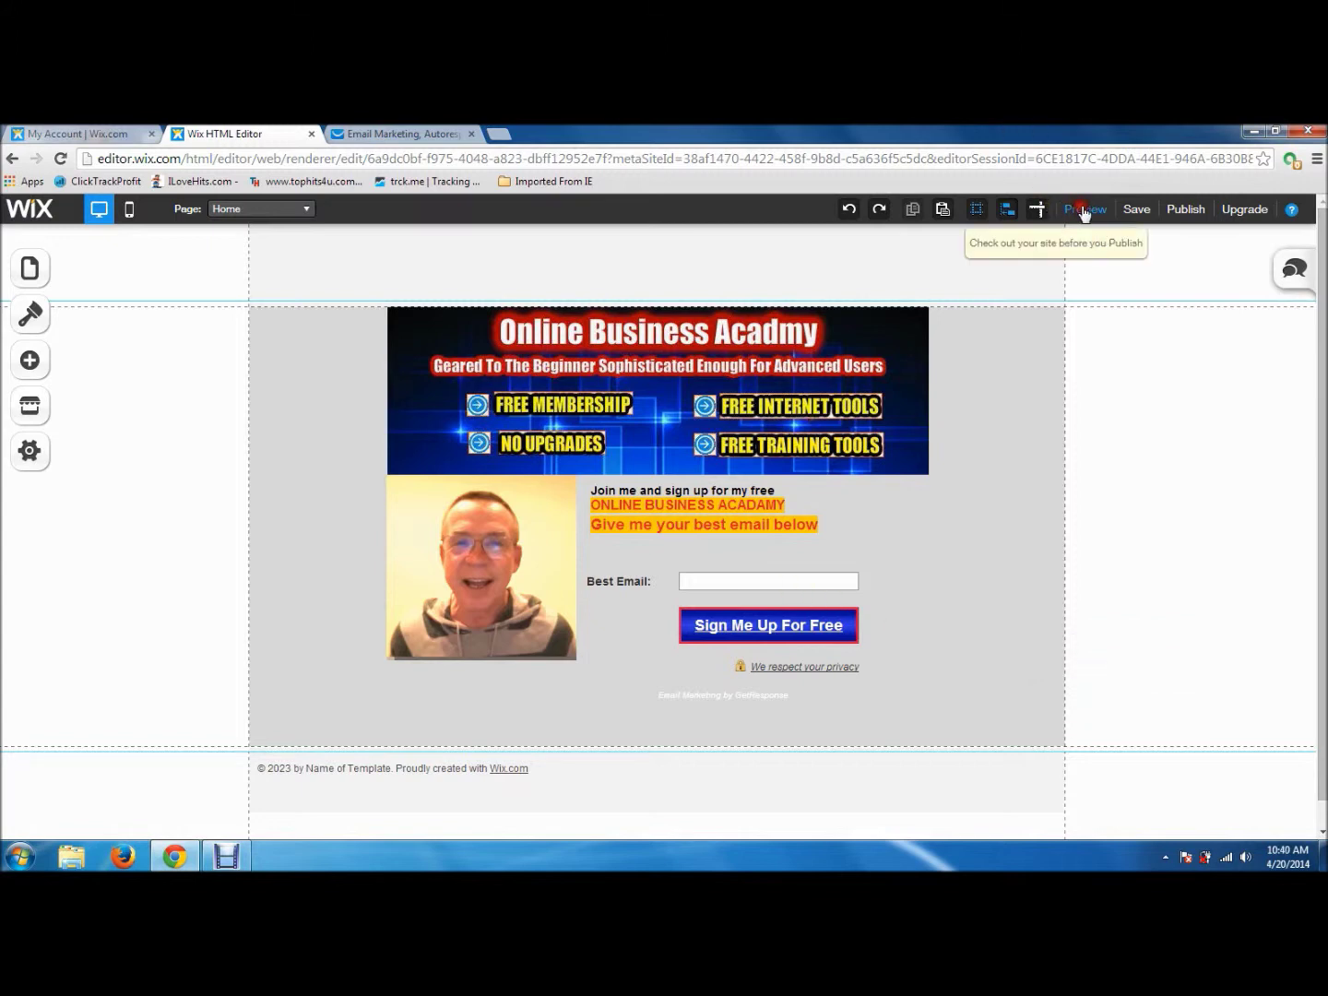
# Preview the splash page, test the Best Email field and Sign Me Up For Free button, then return to editing.
pyautogui.click(1039, 244)
pyautogui.click(699, 582)
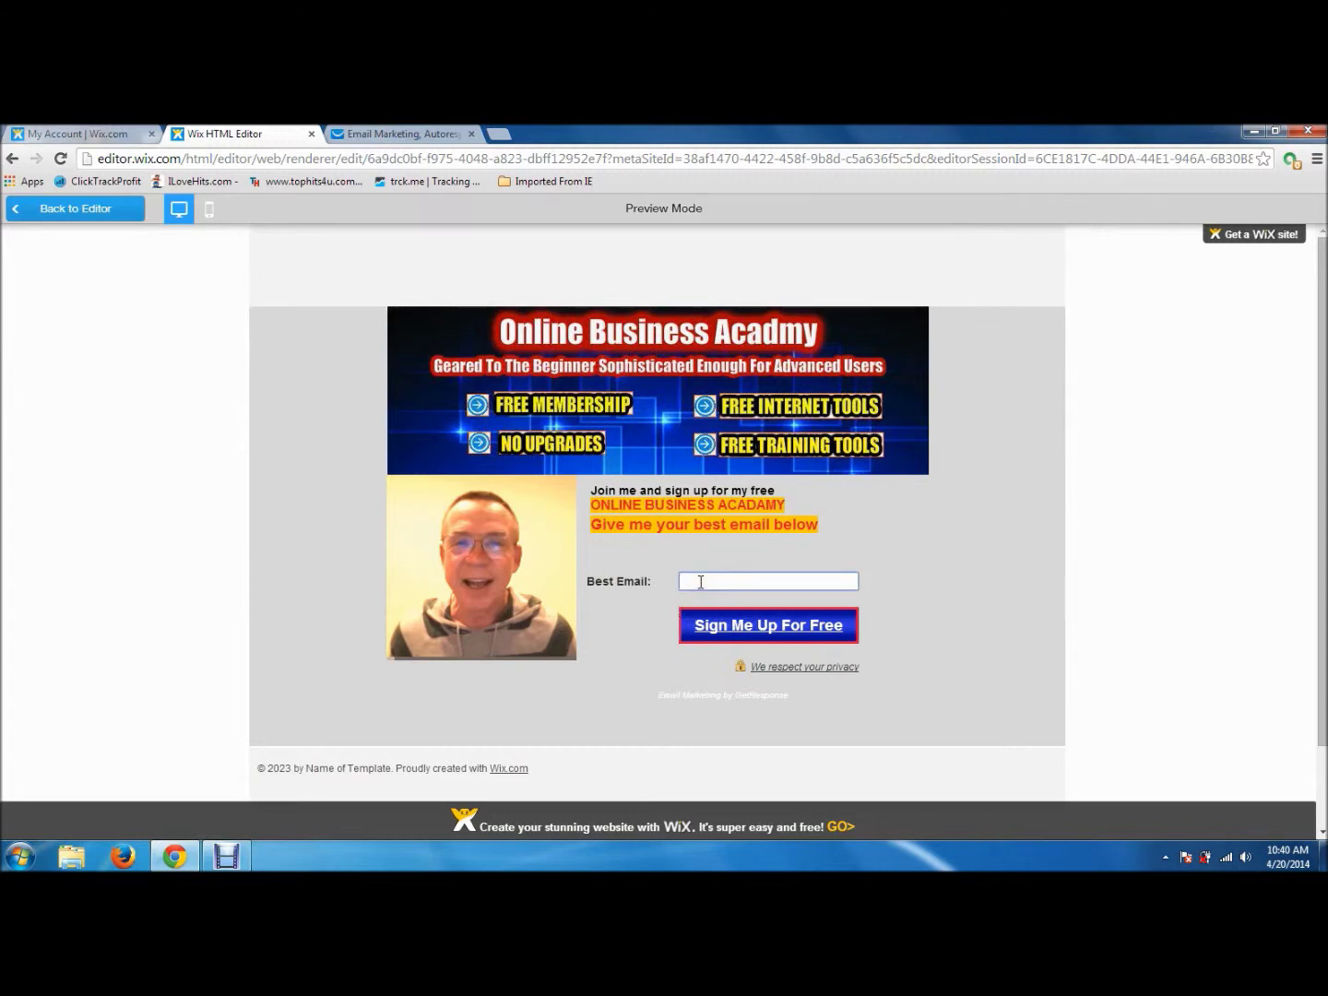
pyautogui.click(782, 634)
pyautogui.click(89, 212)
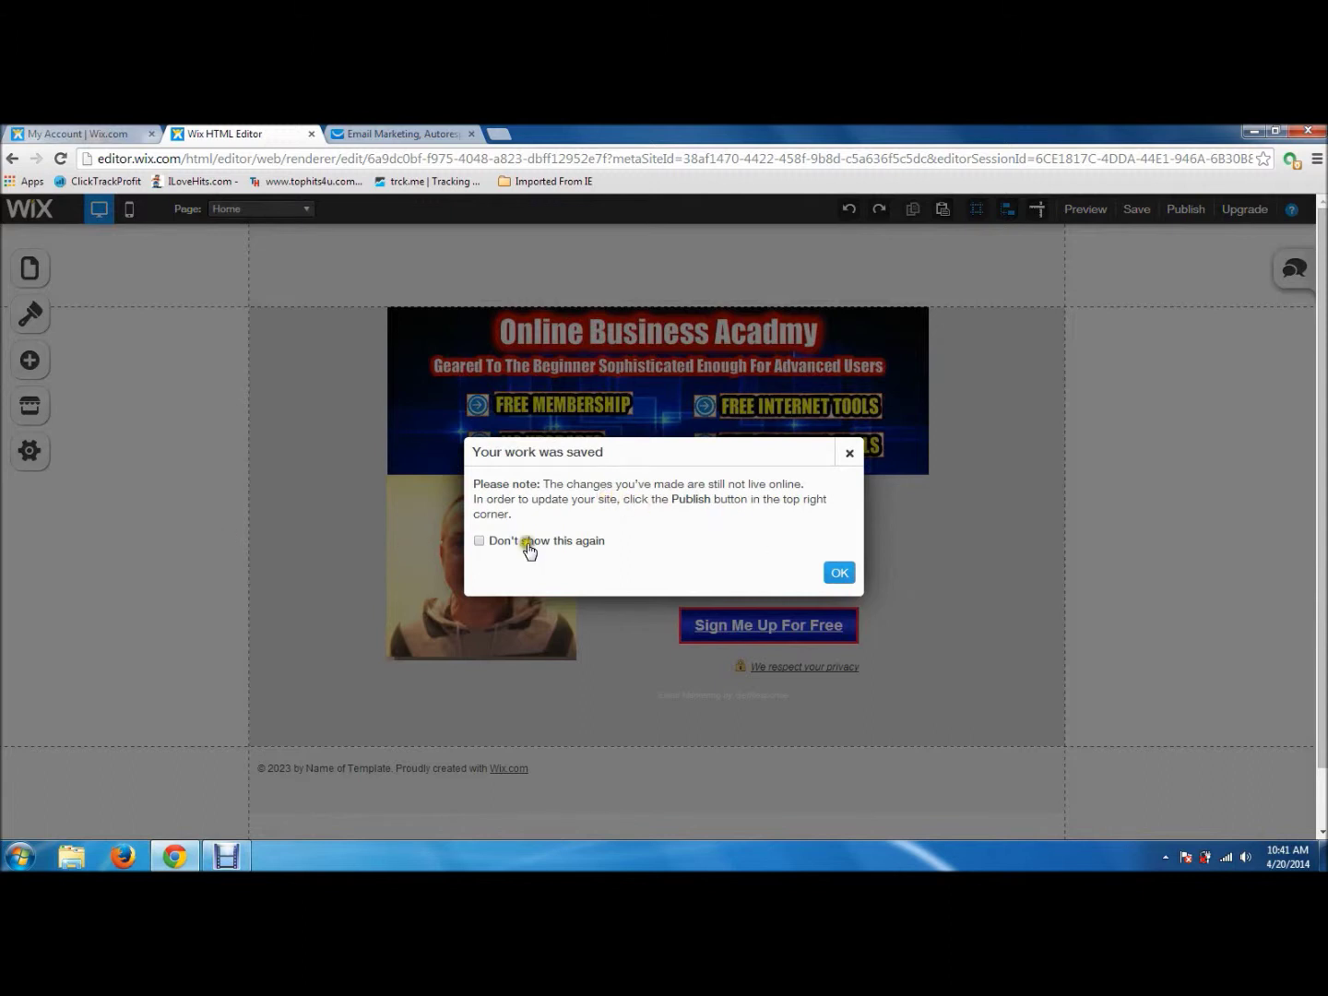
# Turn off the saved notice, publish the site, and decline the social promotion prompt.
pyautogui.click(478, 541)
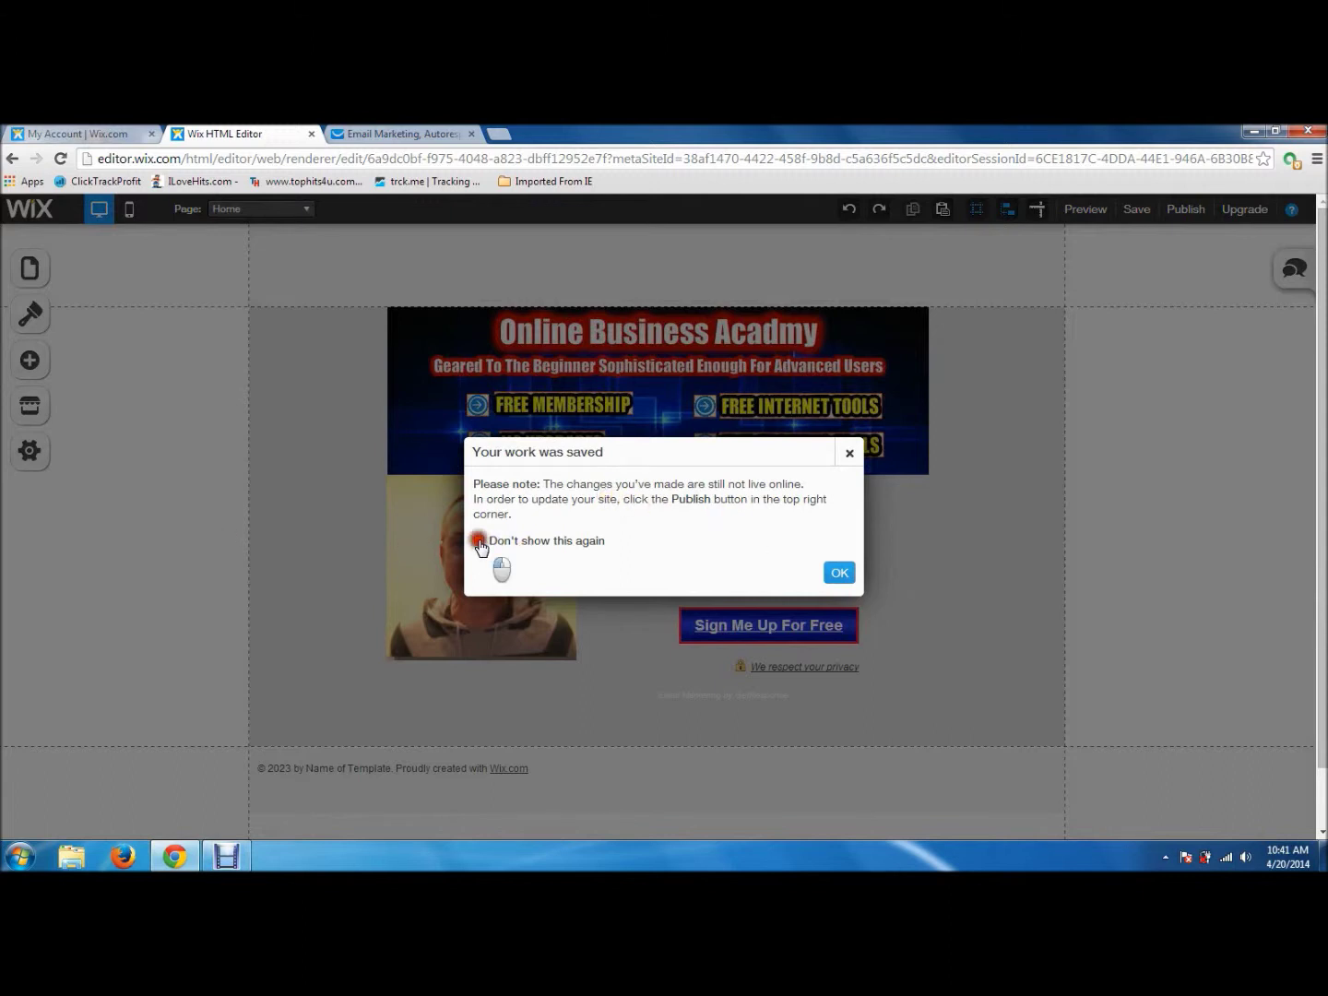
pyautogui.click(840, 573)
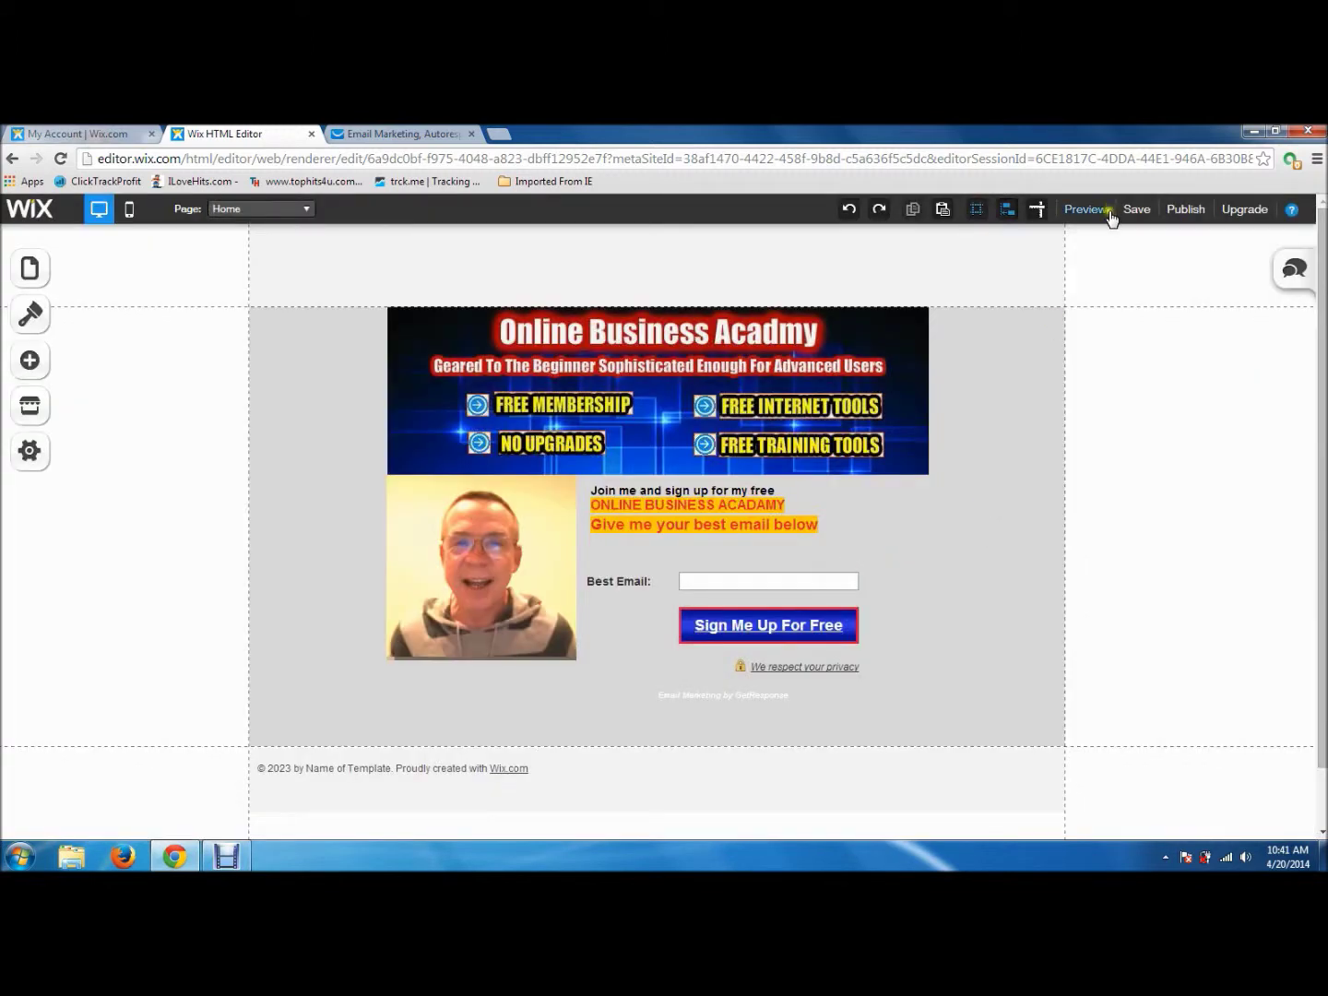
pyautogui.click(1185, 210)
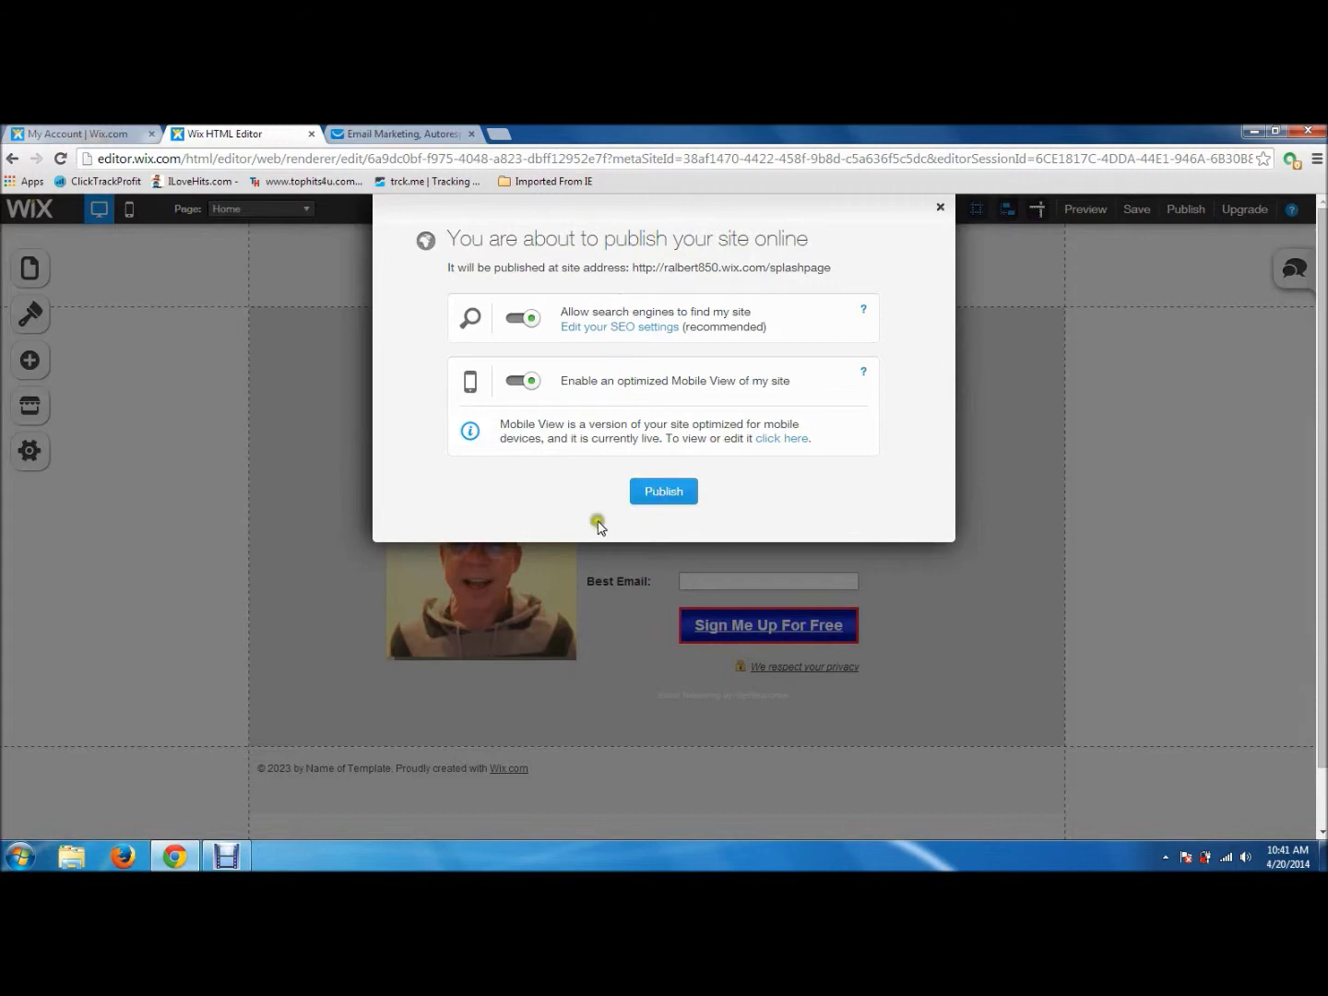
pyautogui.click(666, 493)
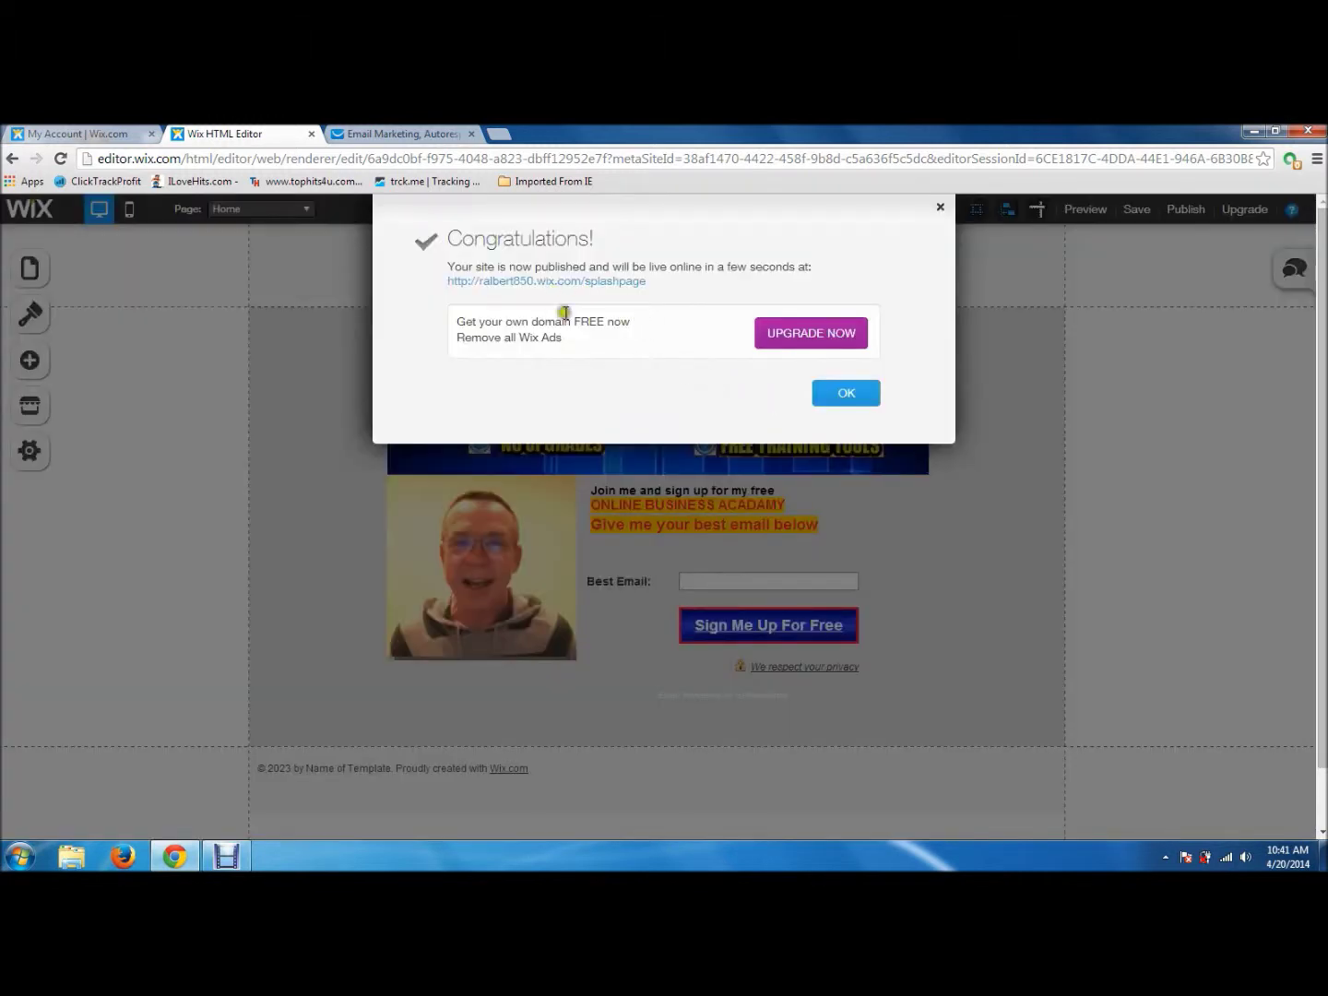
pyautogui.click(836, 394)
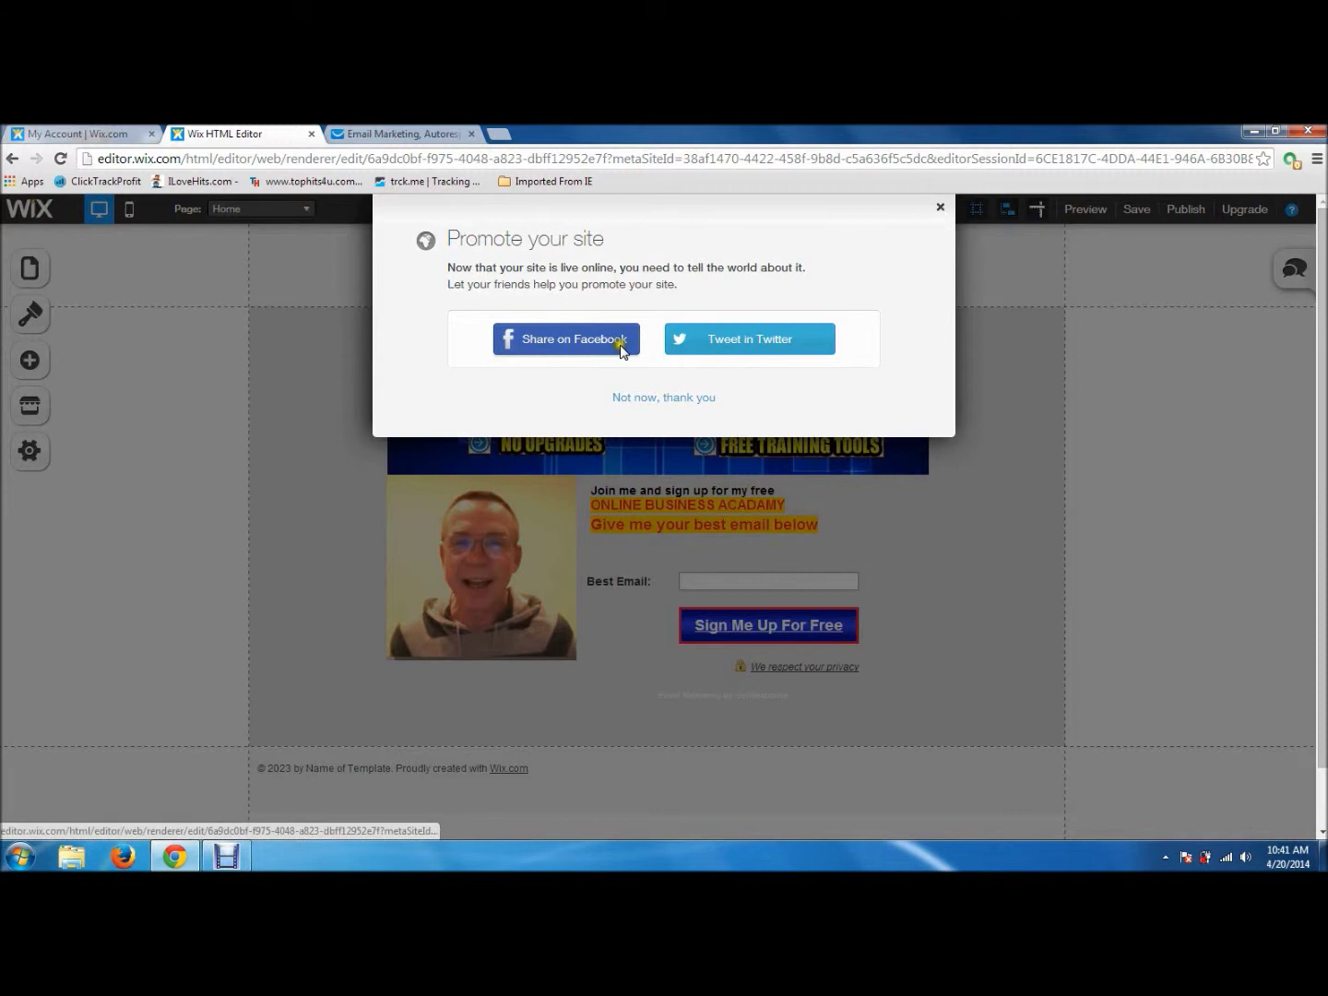
pyautogui.click(663, 399)
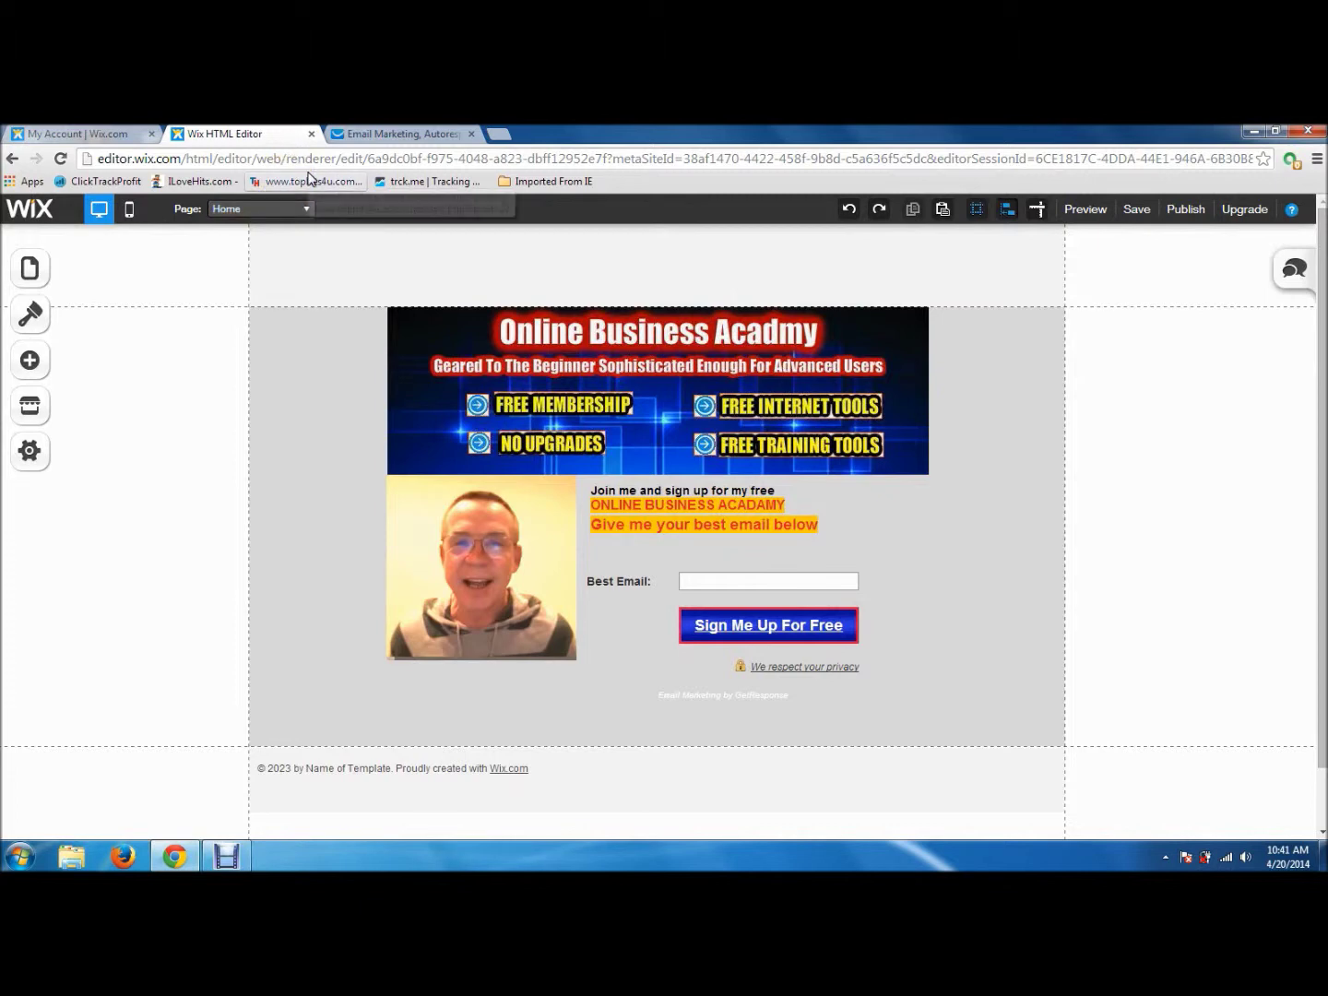
# Copy the splashpage site's live link address from the My Account site list into a new tab's clipboard.
pyautogui.click(139, 135)
pyautogui.scroll(-2, 1134, 583)
pyautogui.scroll(2, 1134, 583)
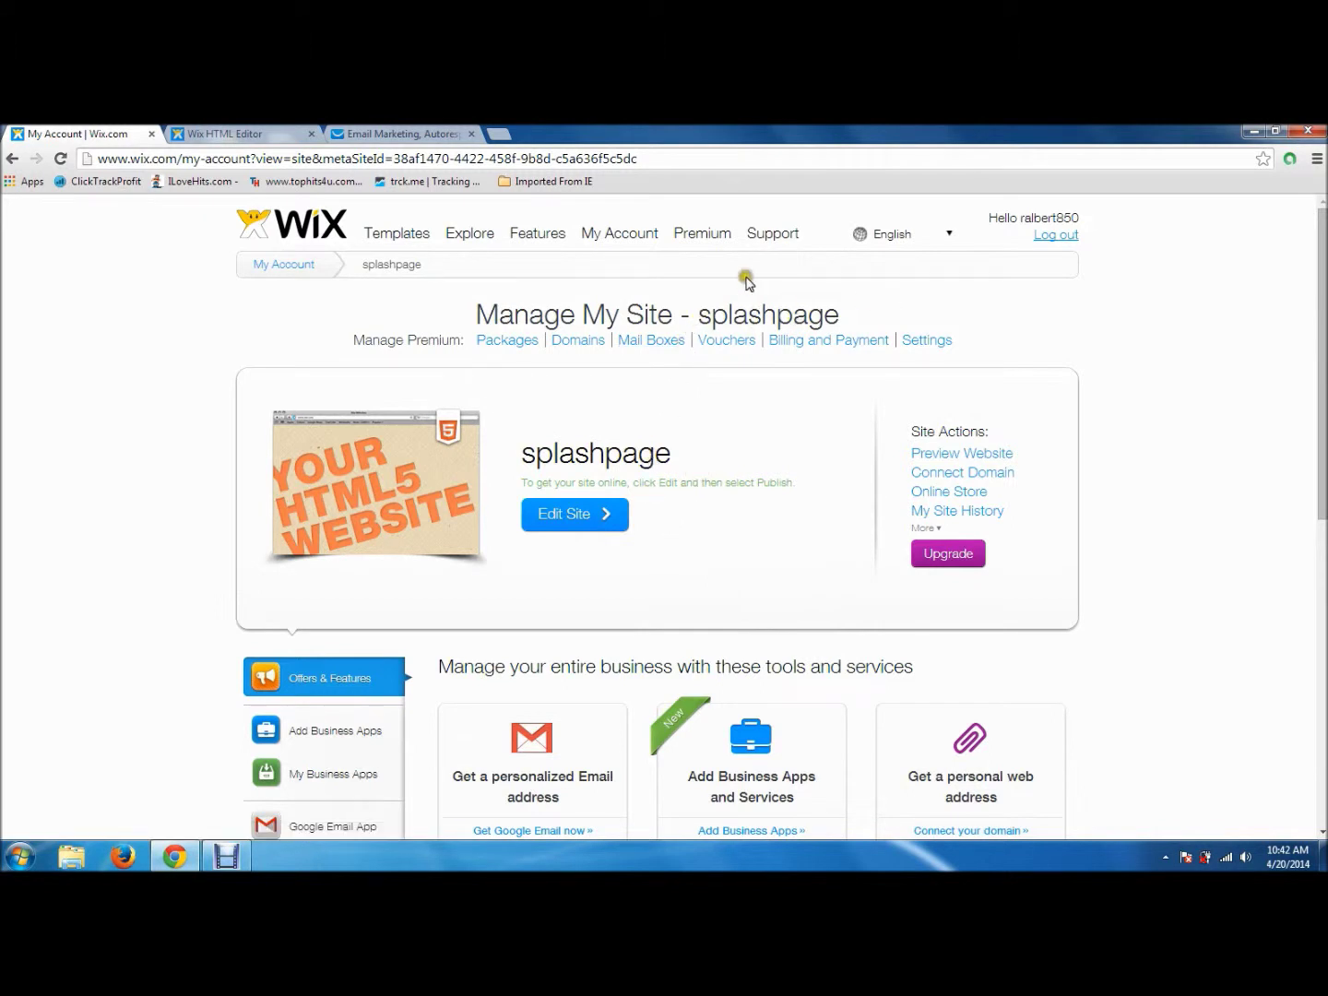
pyautogui.click(643, 235)
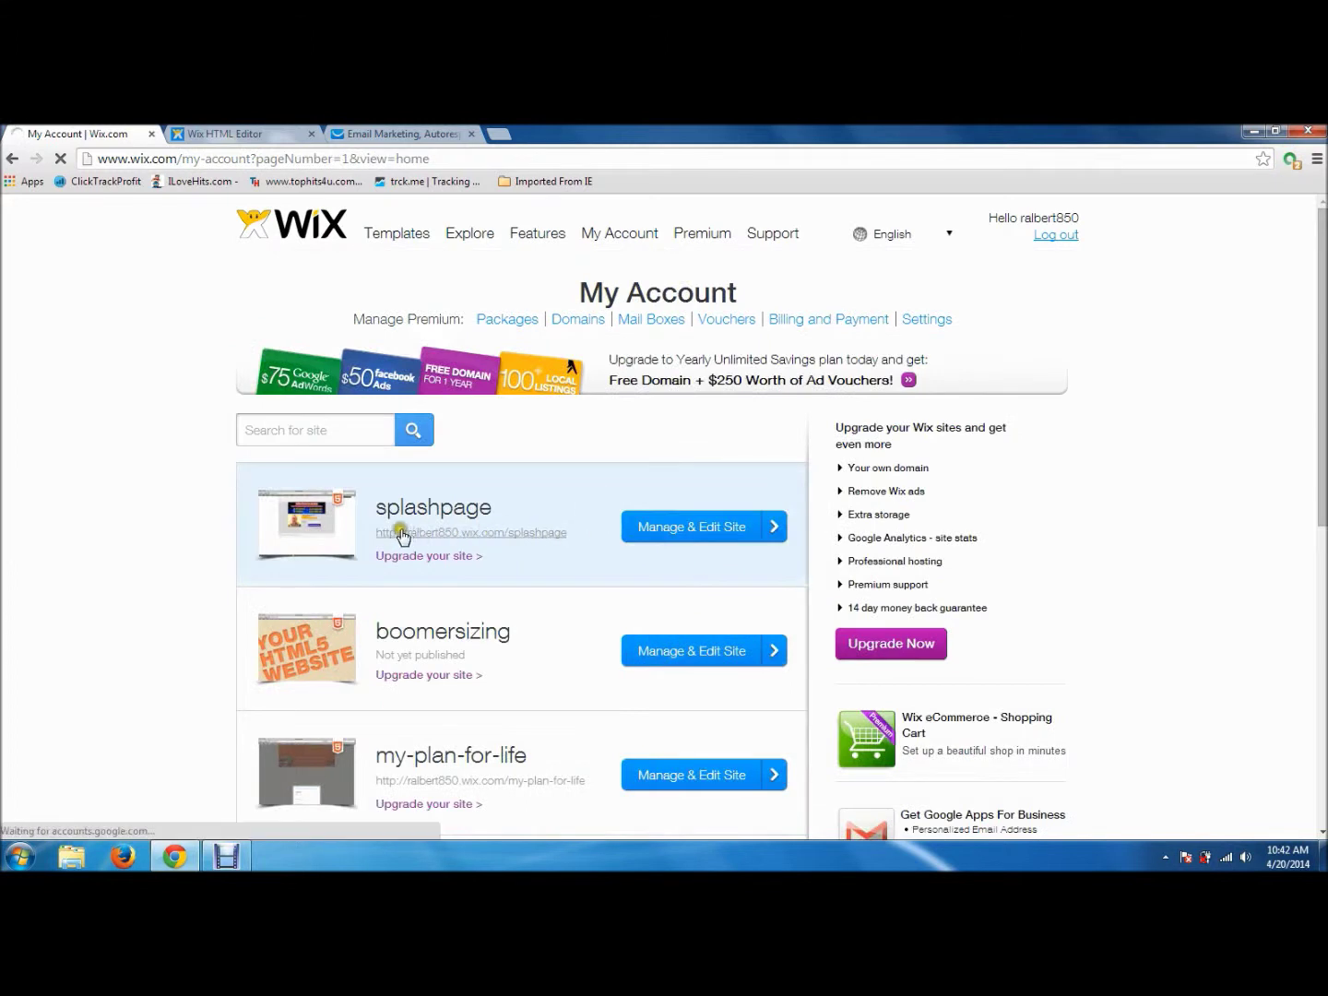
pyautogui.click(471, 536)
pyautogui.rightClick(472, 536)
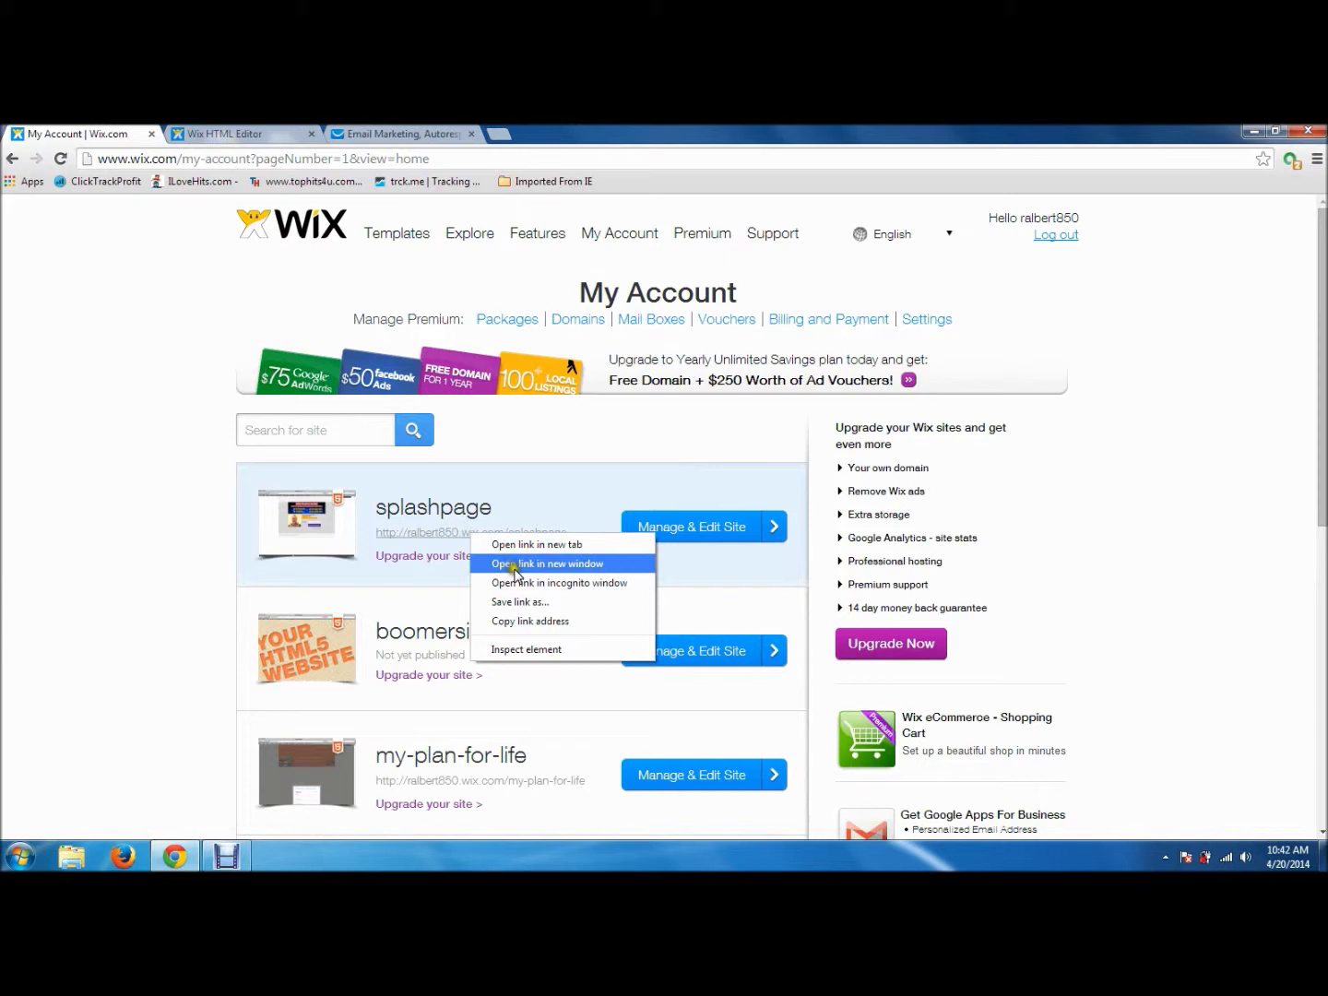
pyautogui.click(529, 625)
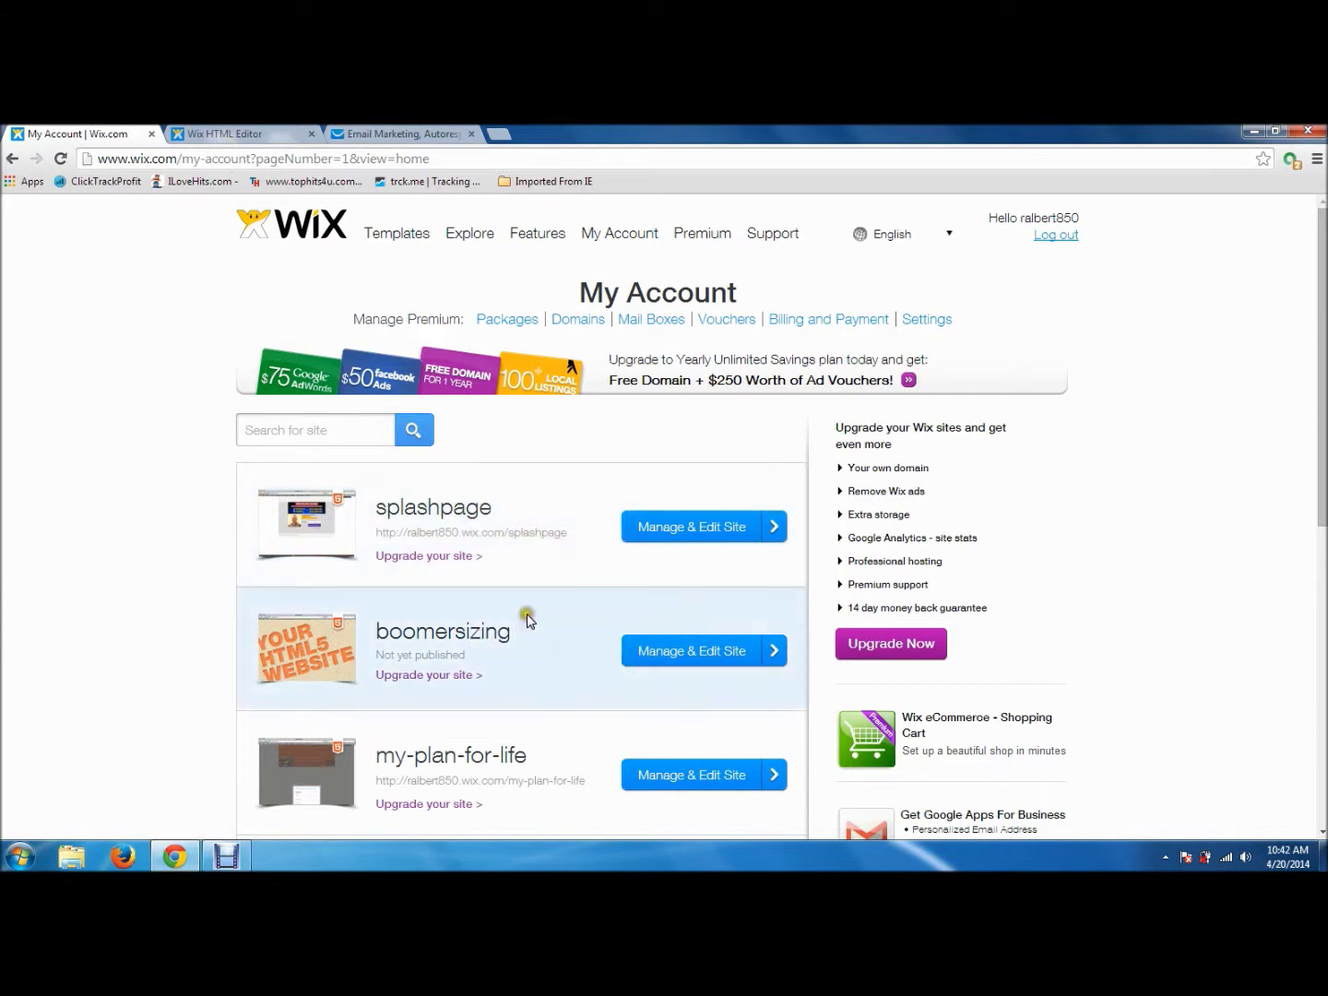
pyautogui.click(501, 135)
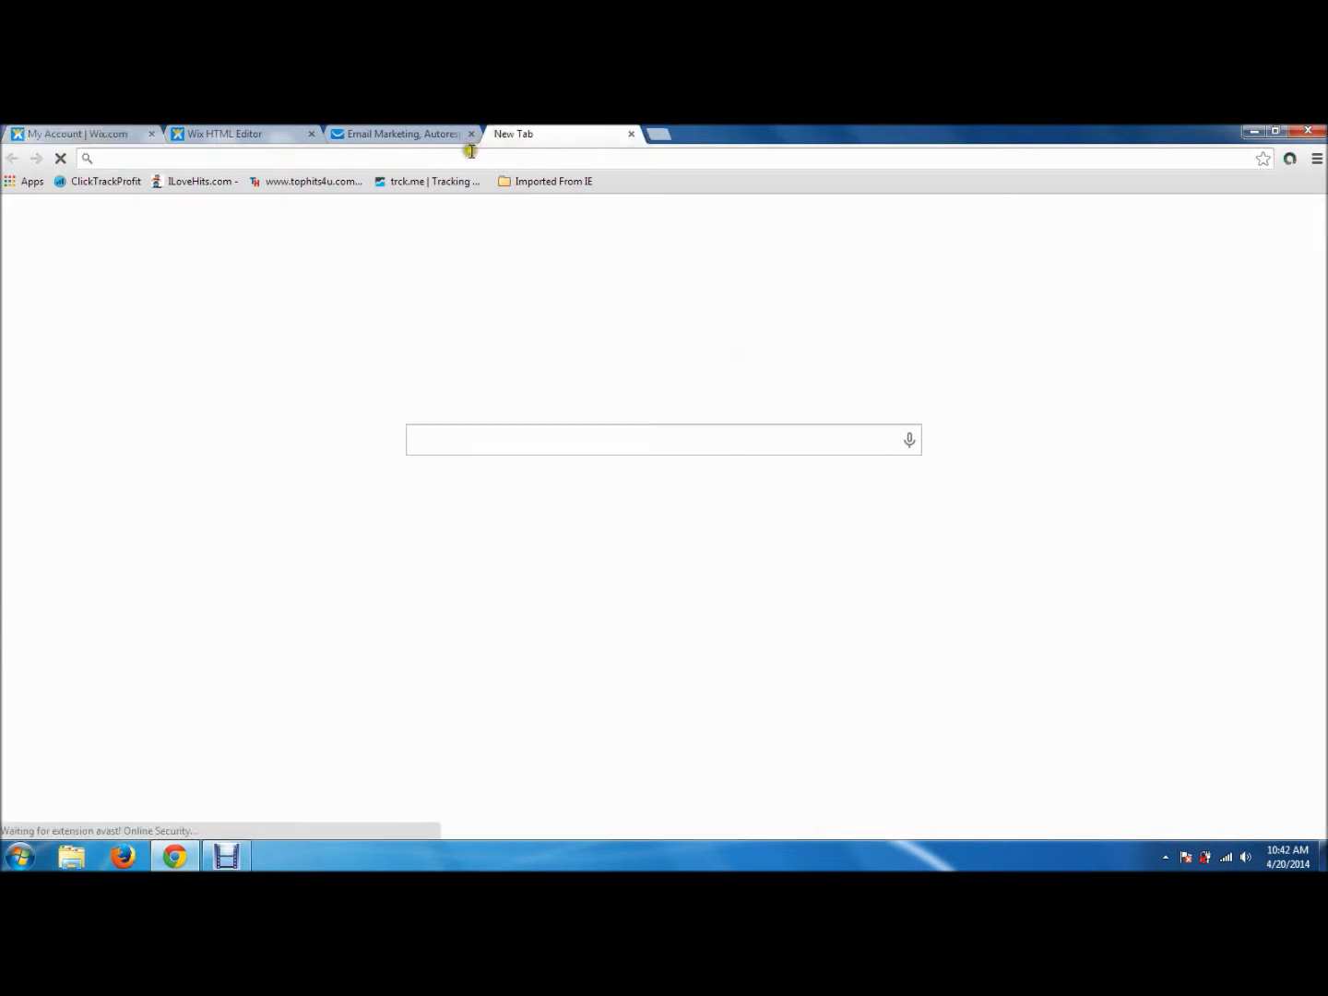
# Paste the splashpage address into the new tab's address bar and load the live site.
pyautogui.rightClick(470, 153)
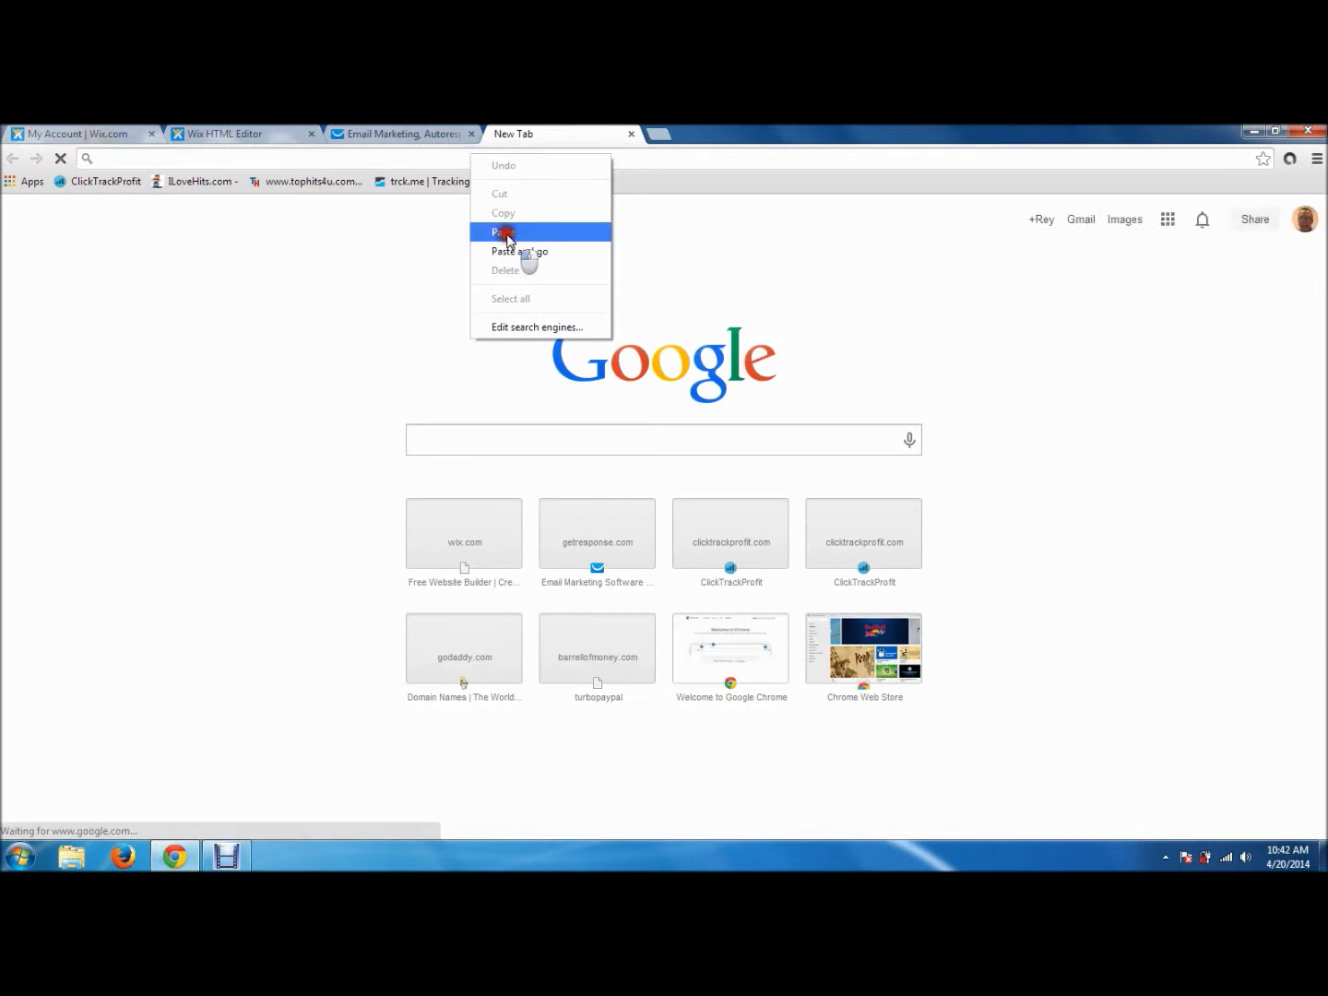
pyautogui.click(504, 231)
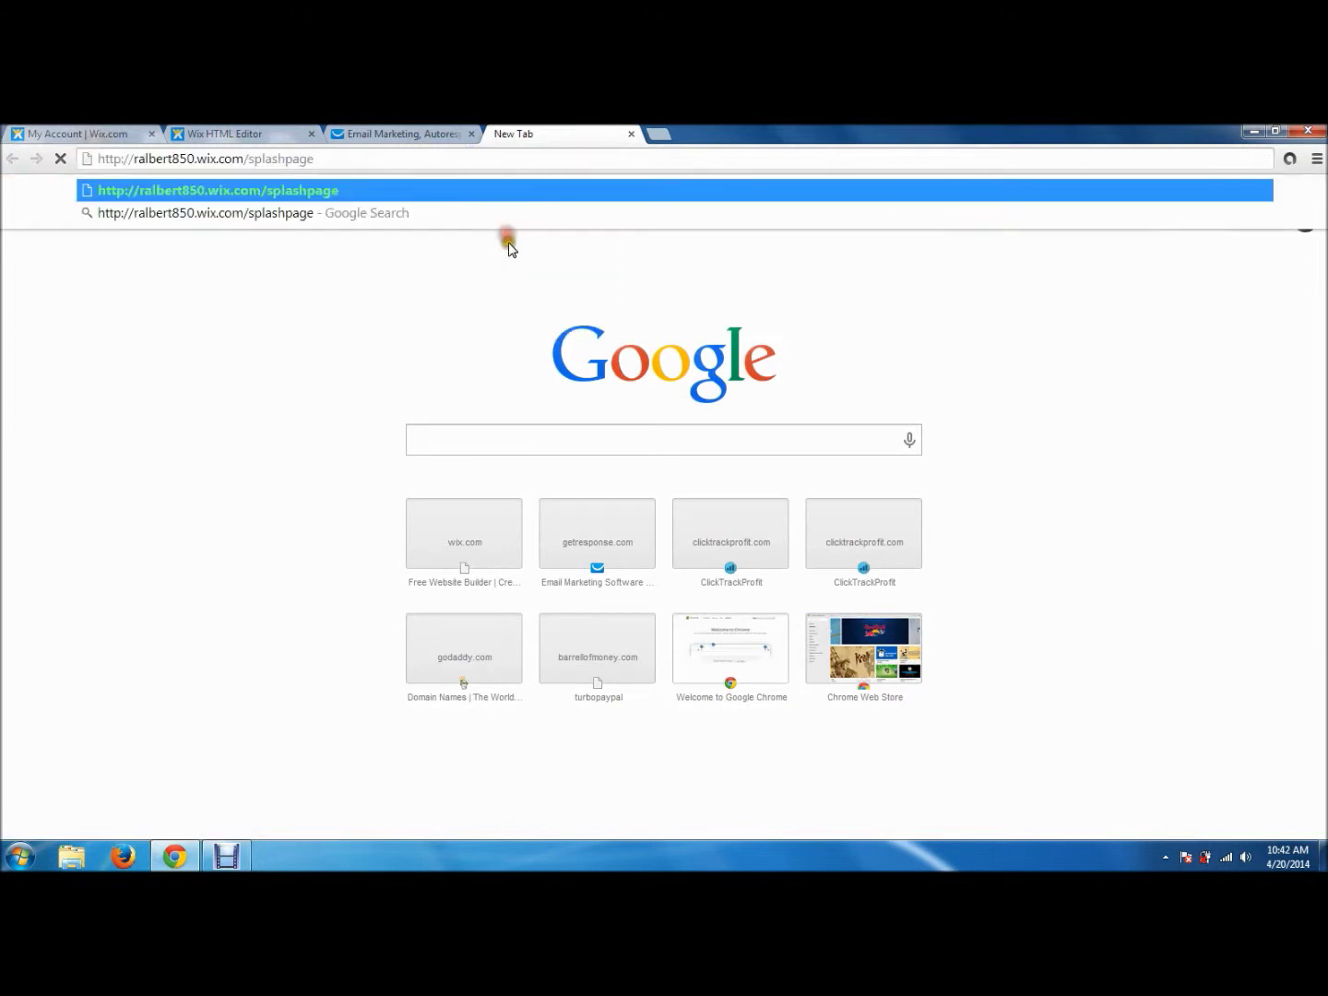
pyautogui.click(264, 190)
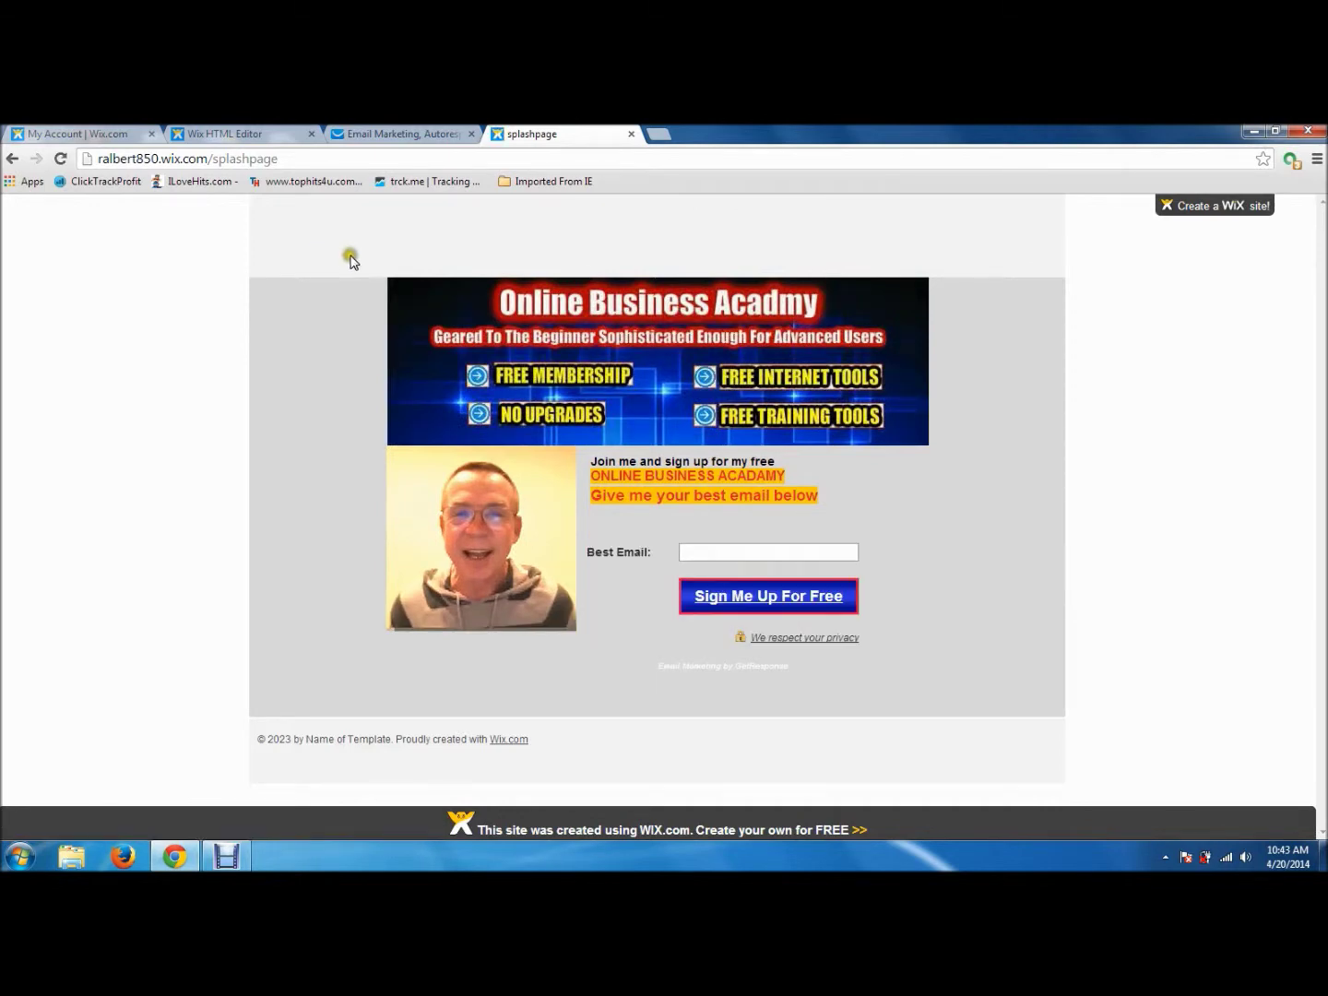
# Submit a test email address through the live sign-up form, then close the GetResponse confirmation tab.
pyautogui.click(444, 267)
pyautogui.click(714, 550)
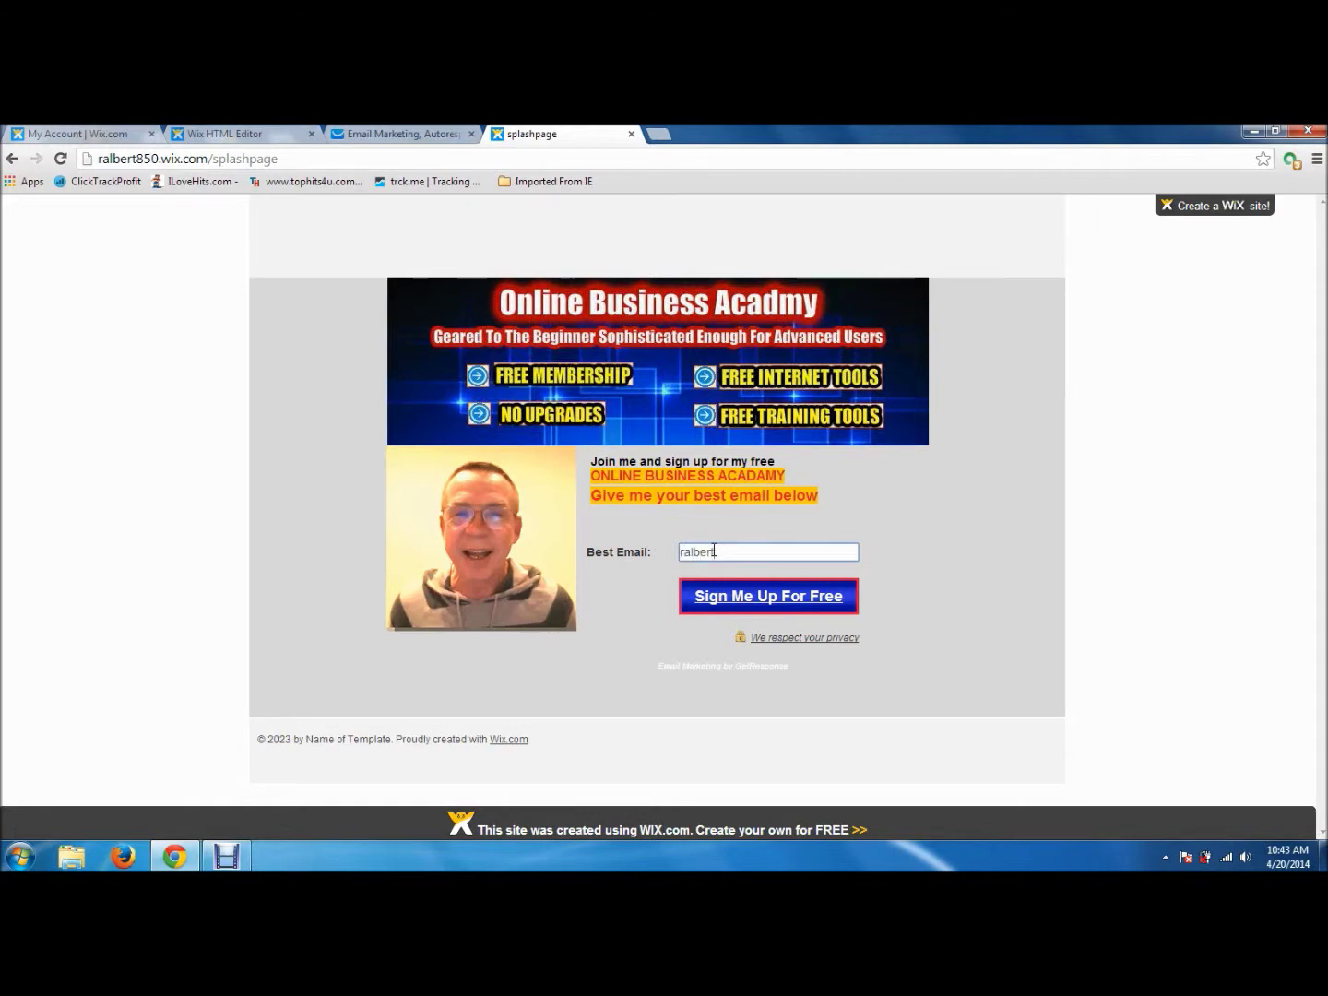
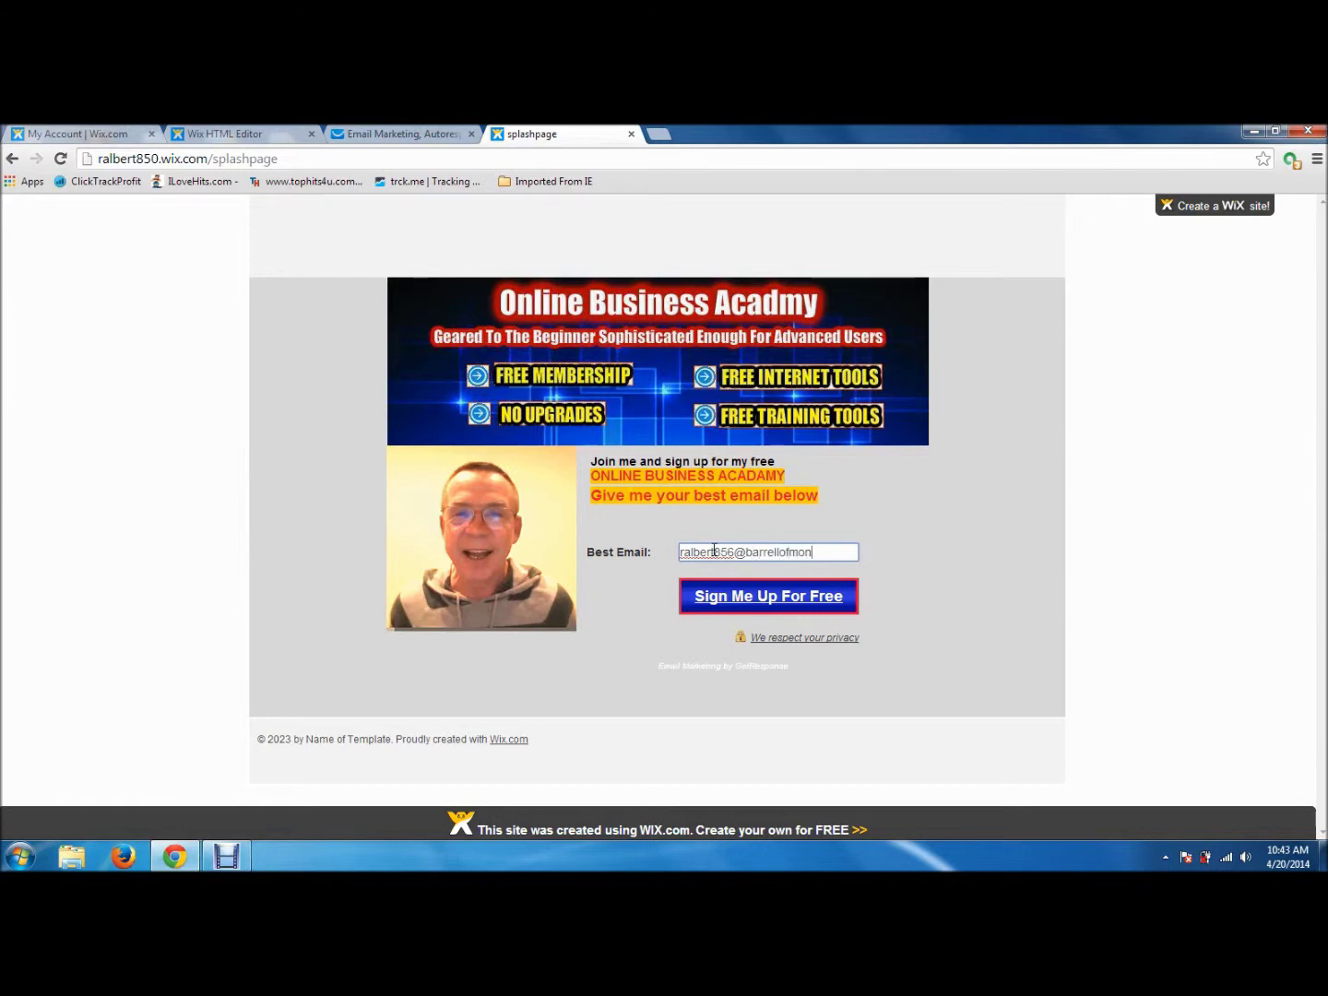
pyautogui.click(759, 602)
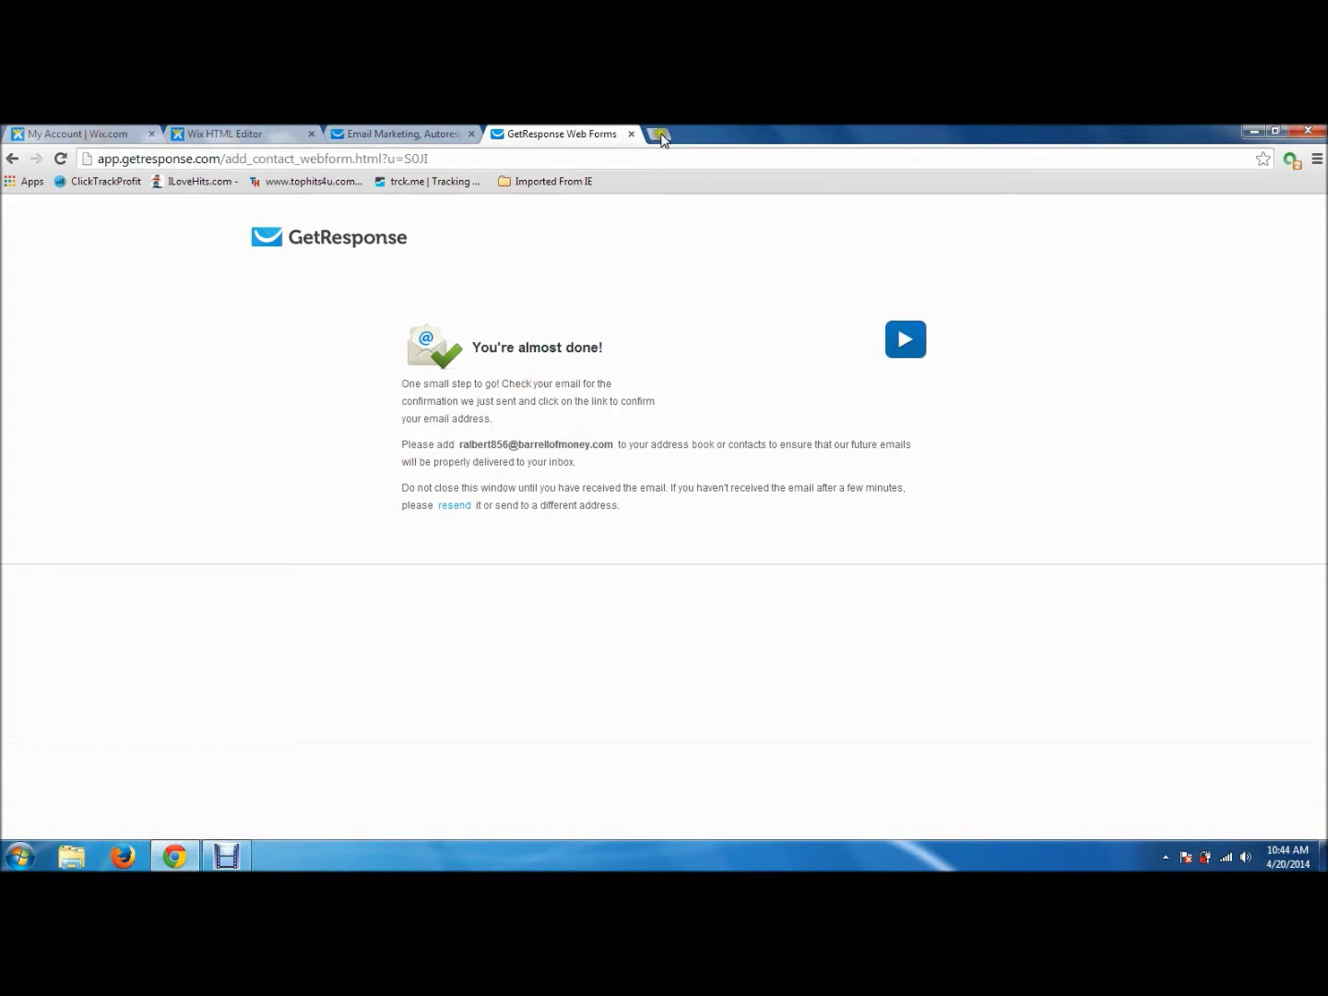
pyautogui.click(632, 135)
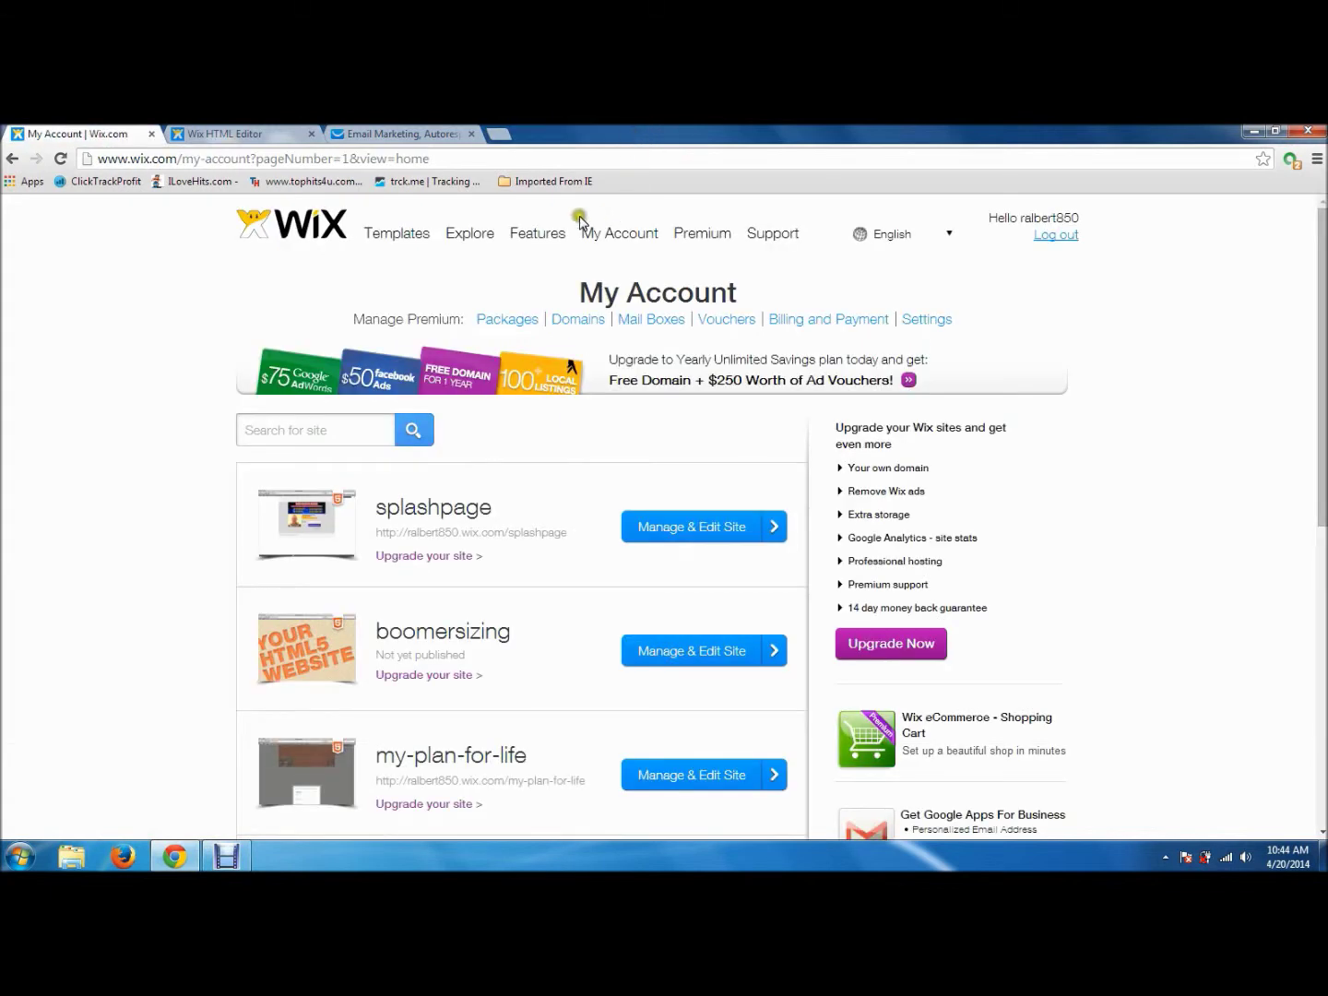